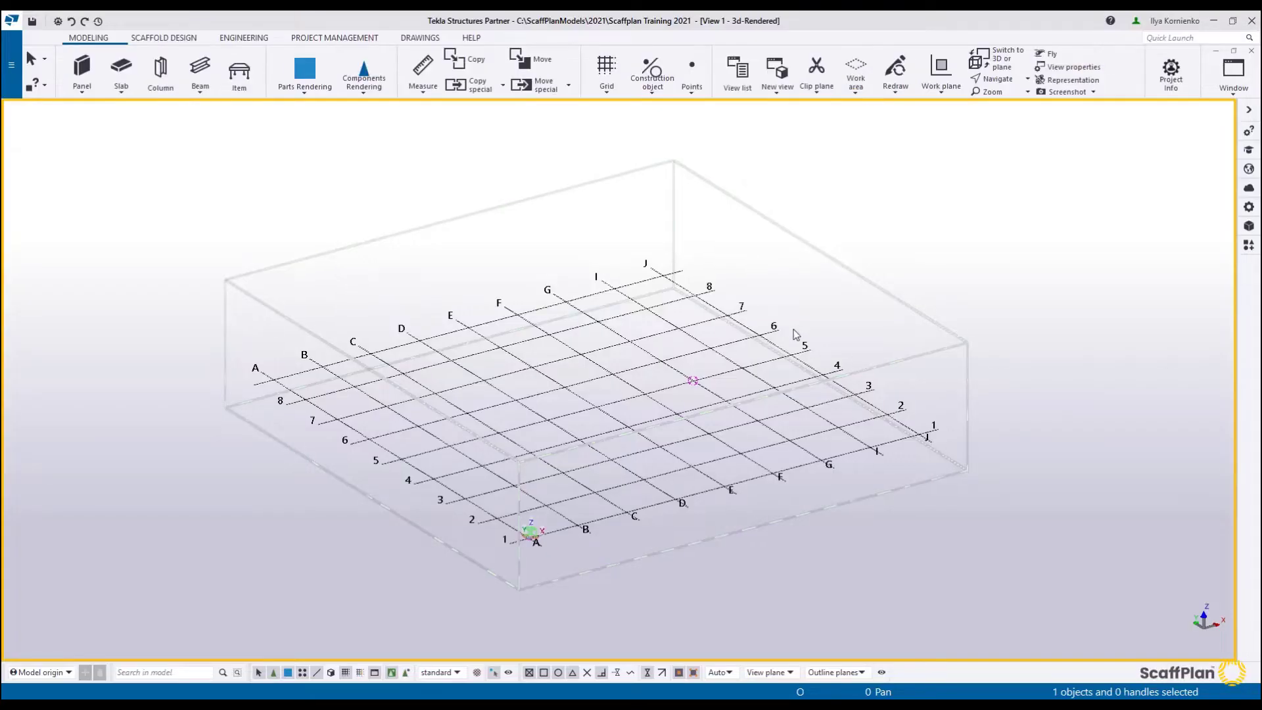
Open the scaffold design toolset and look through its available commands.
middle_drag(811, 327, 794, 319)
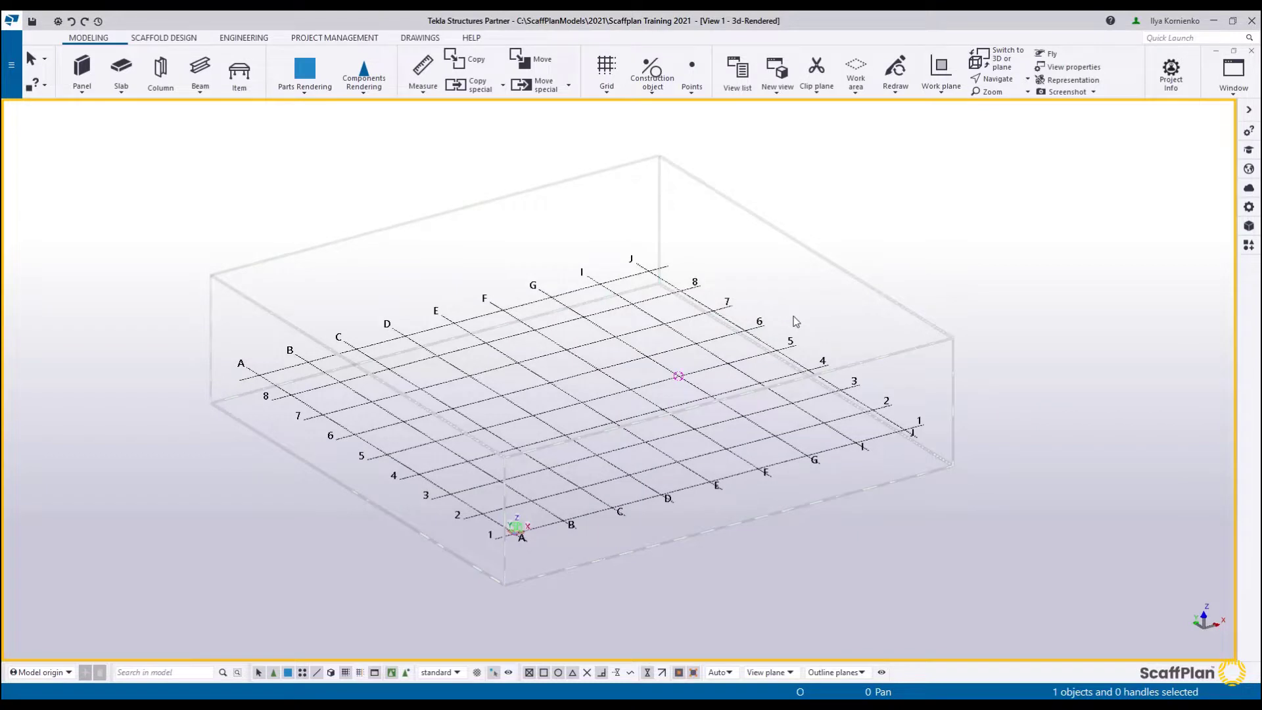
click(164, 38)
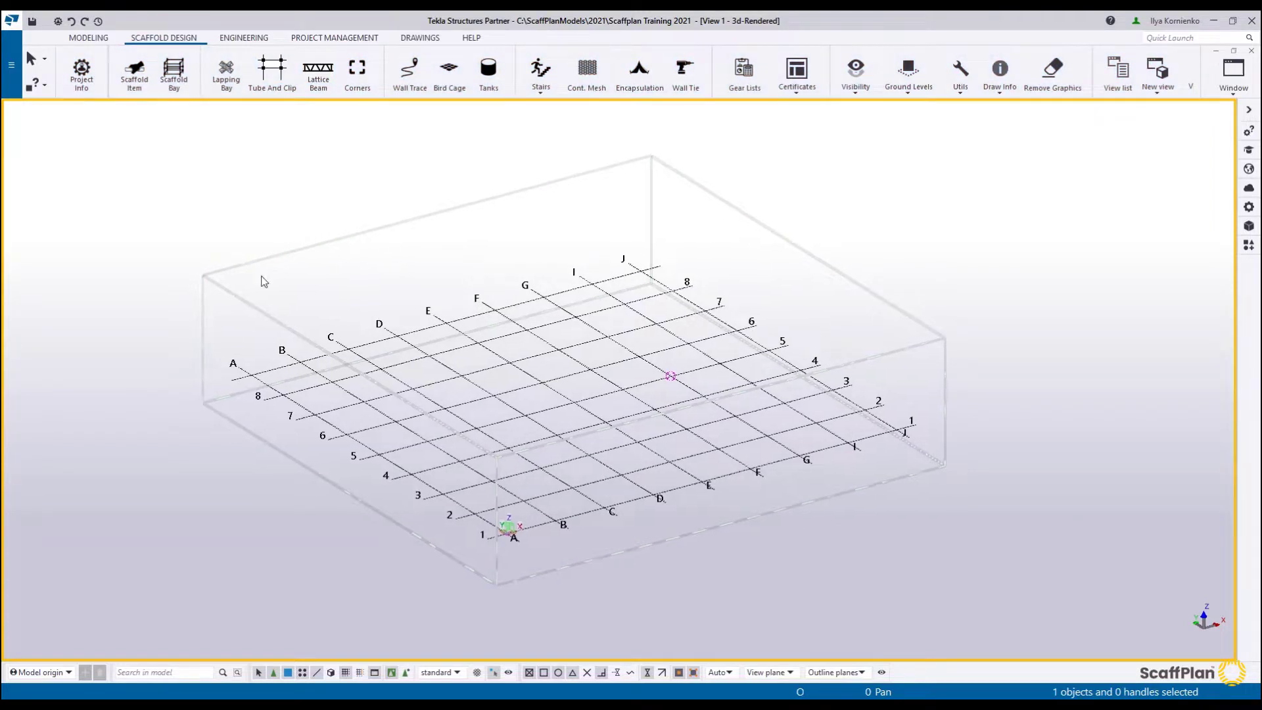
click(148, 41)
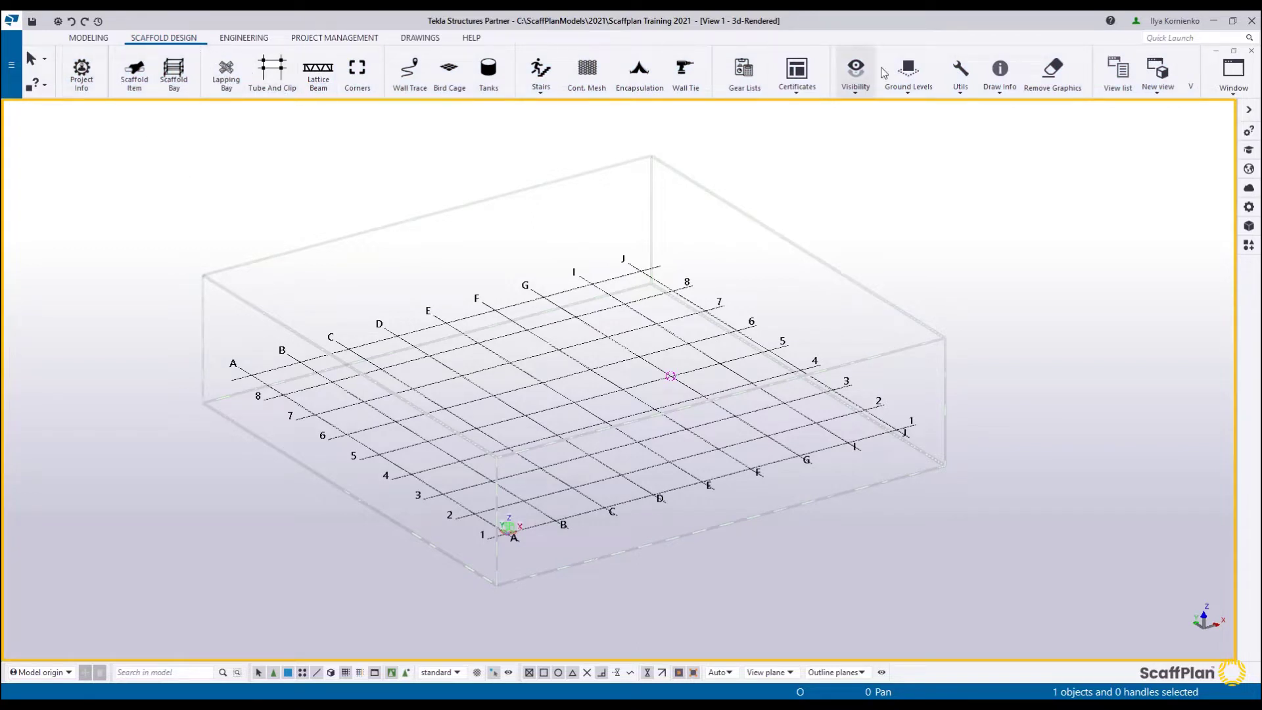
scroll(1118, 81, down, 1)
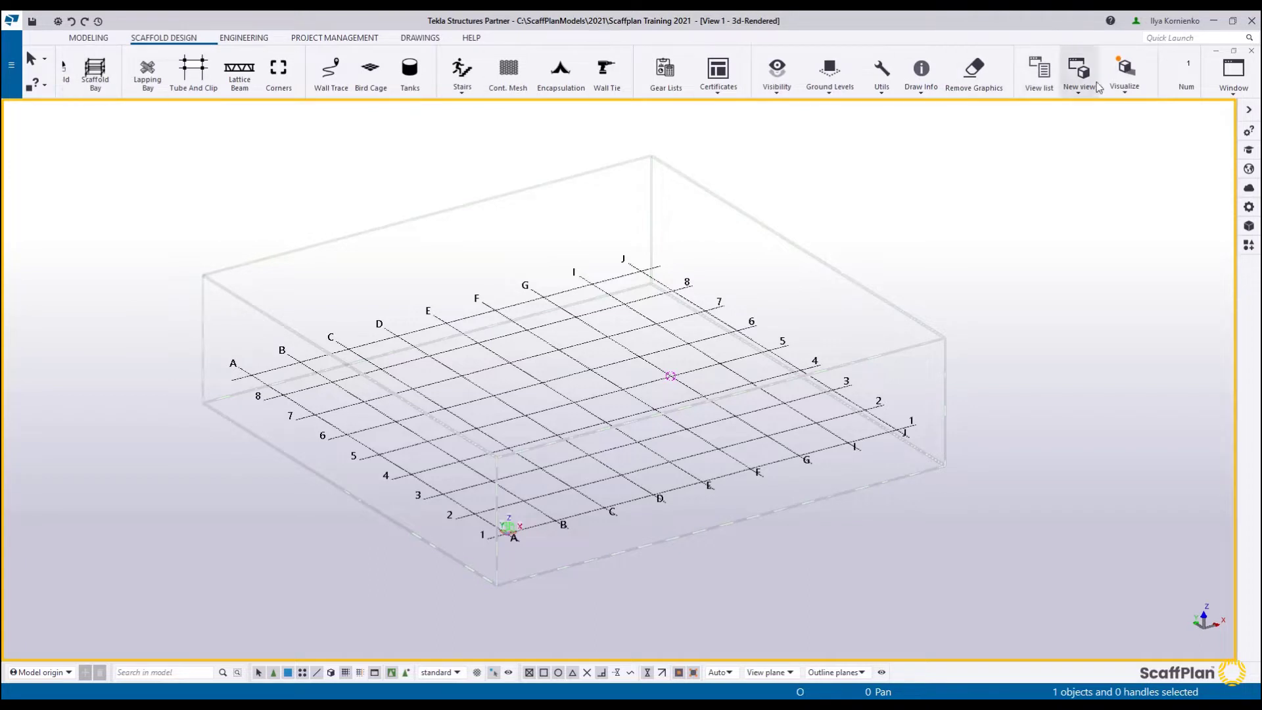
scroll(1025, 85, right, 2)
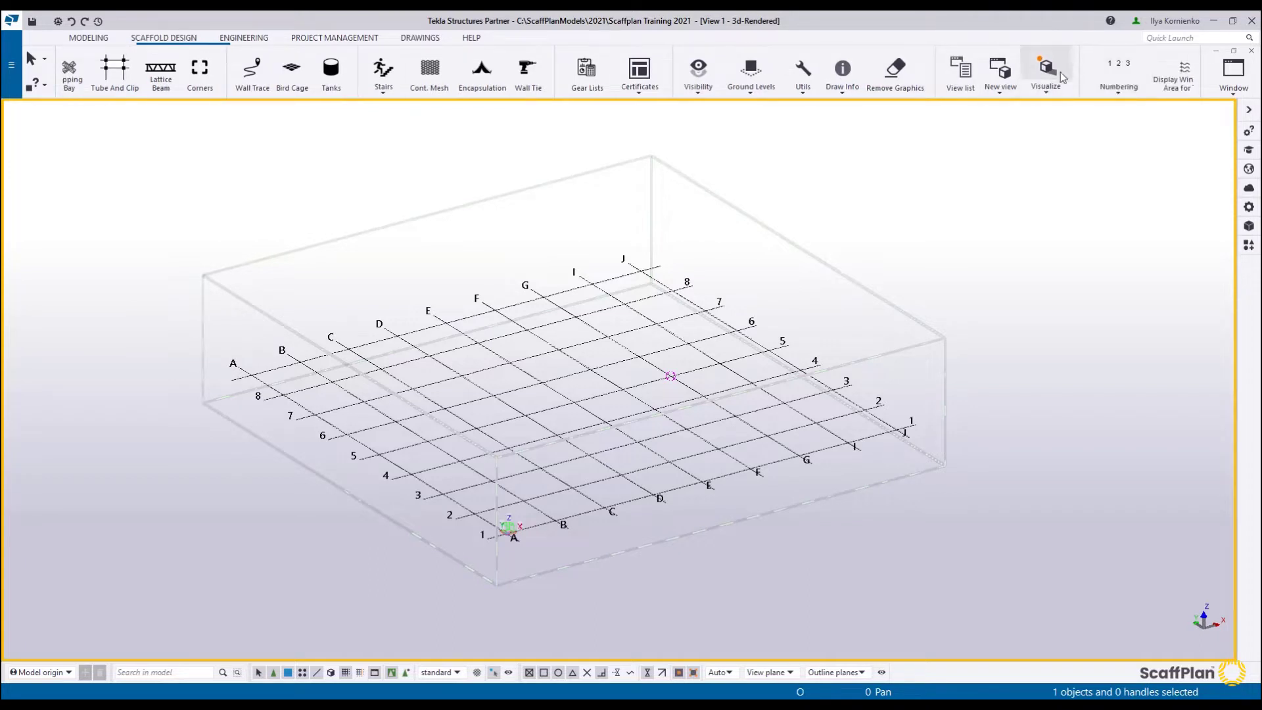
click(164, 37)
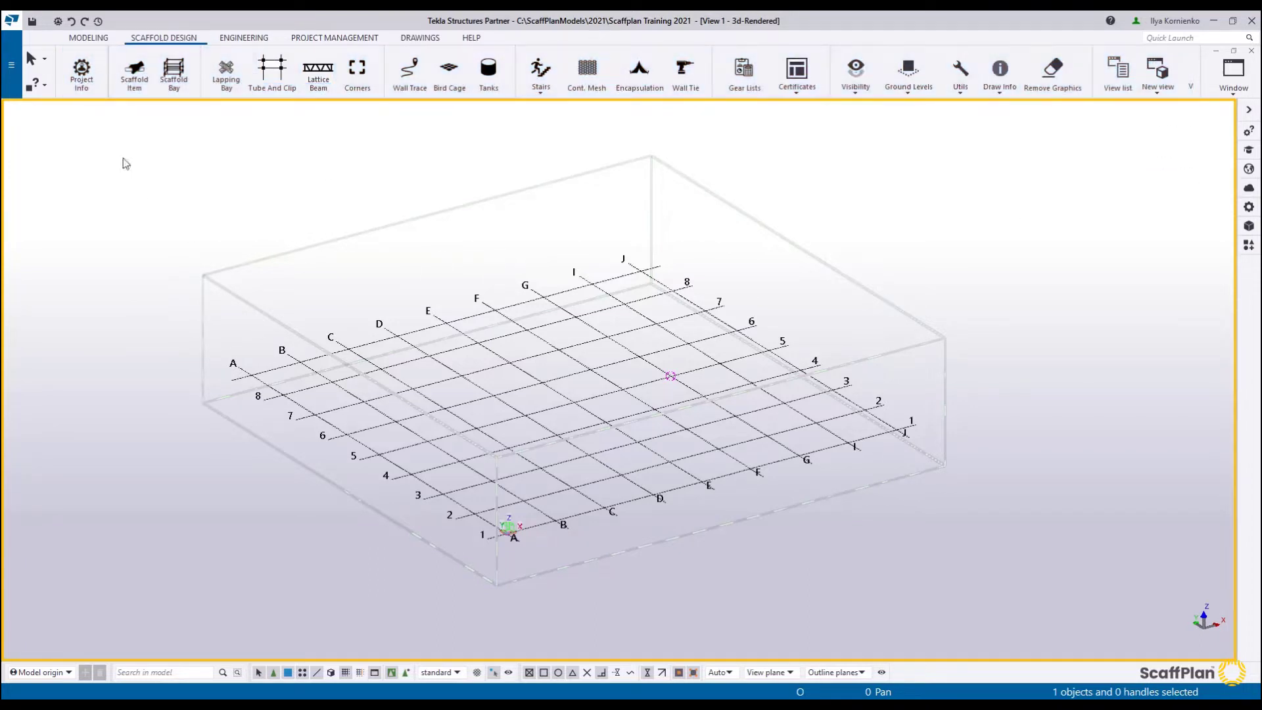
Review the ScaffPlan project information and choose Kwikstage as the scaffolding system.
click(82, 74)
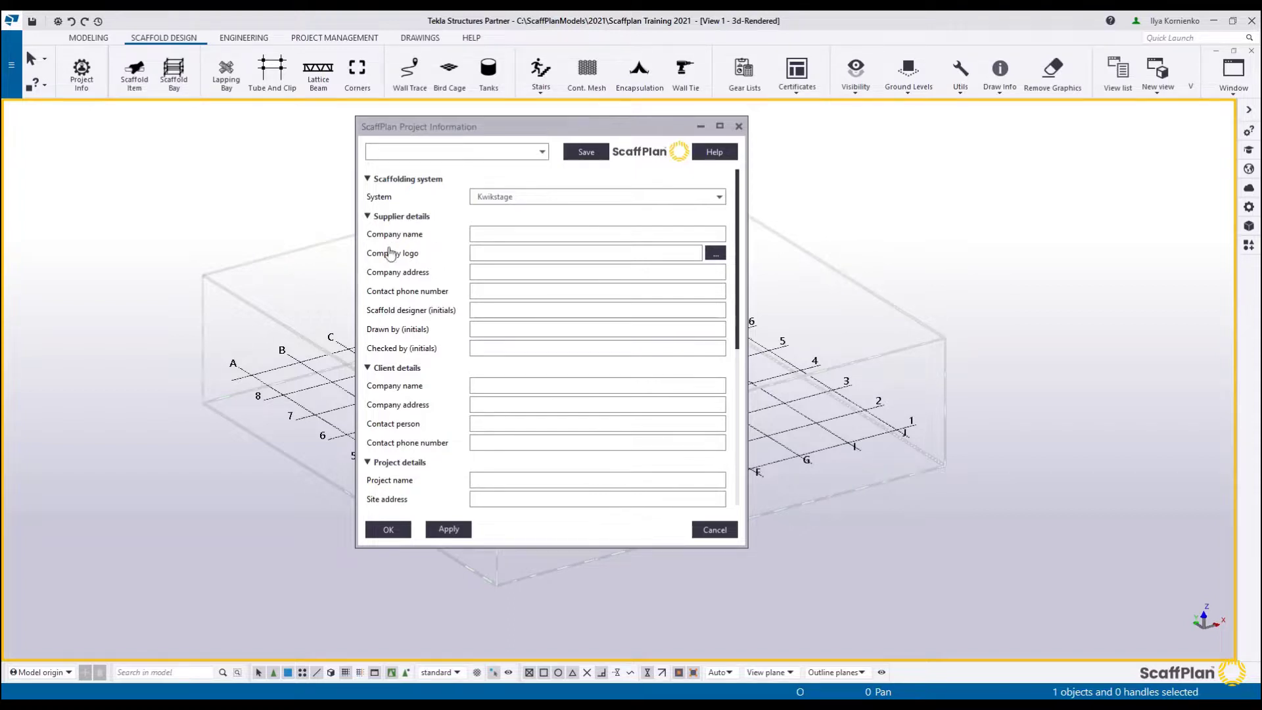
scroll(430, 415, down, 3)
scroll(434, 414, down, 5)
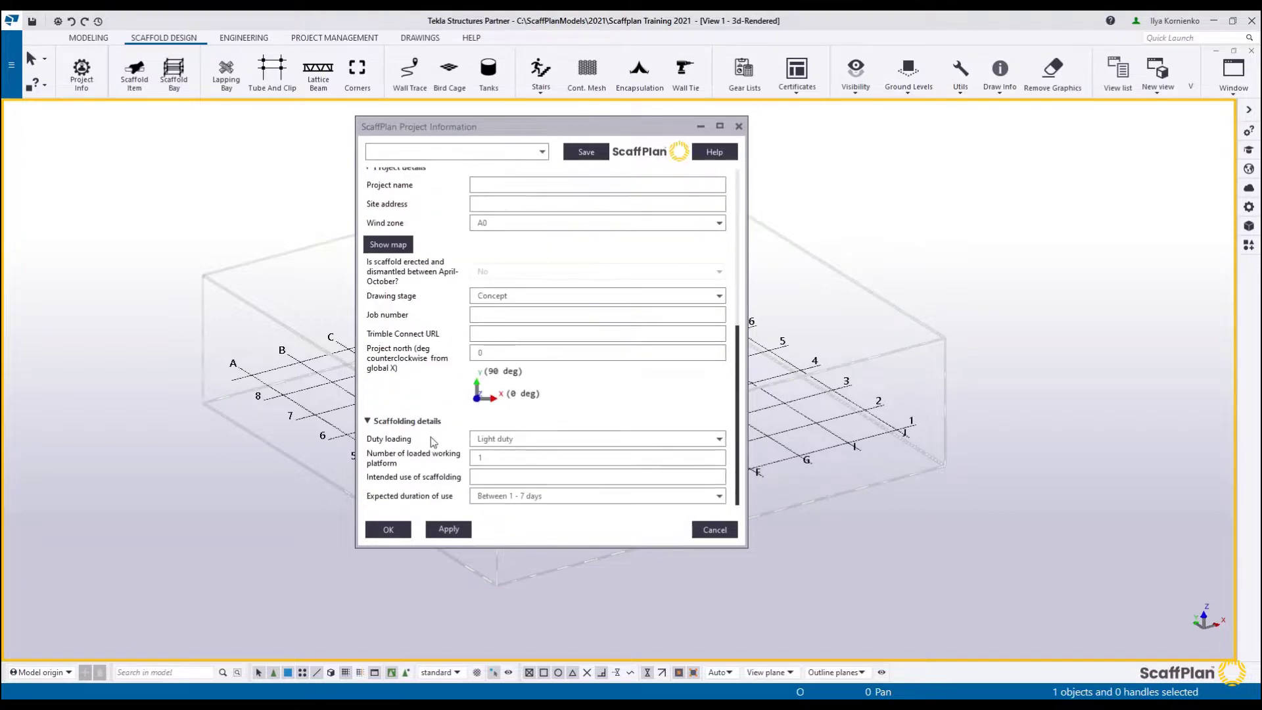
scroll(443, 437, up, 10)
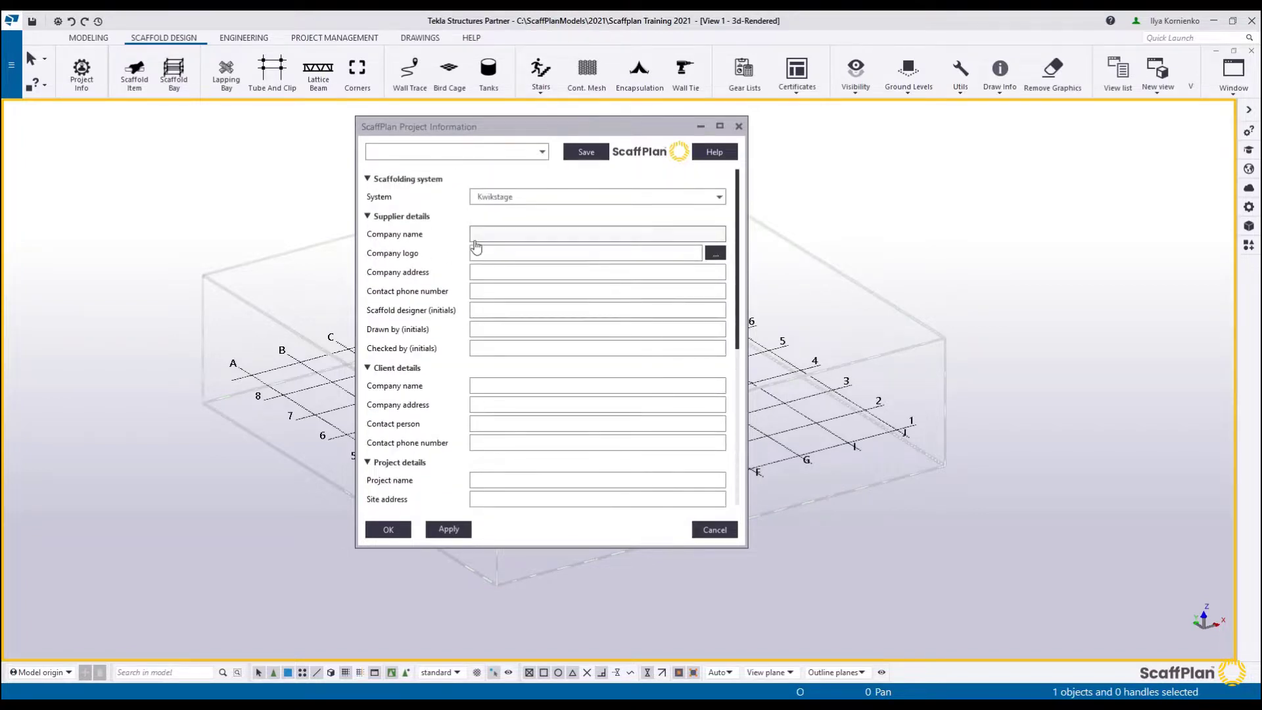
click(721, 197)
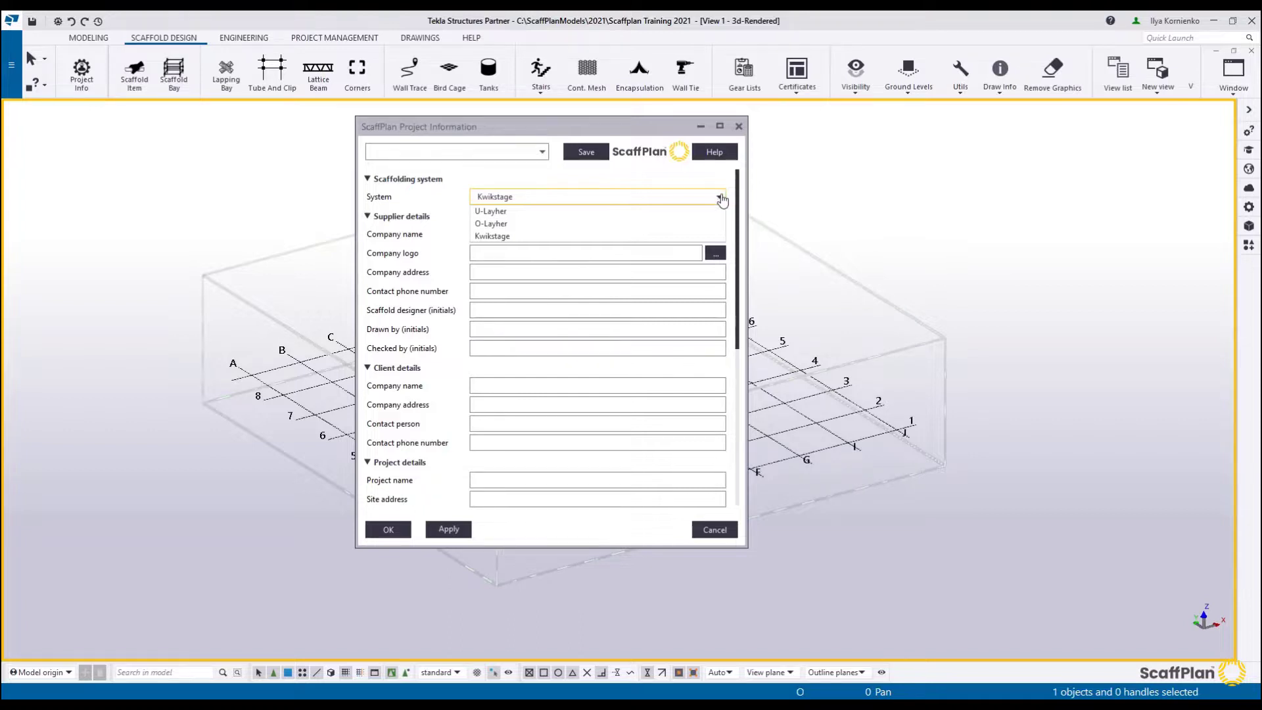
click(563, 236)
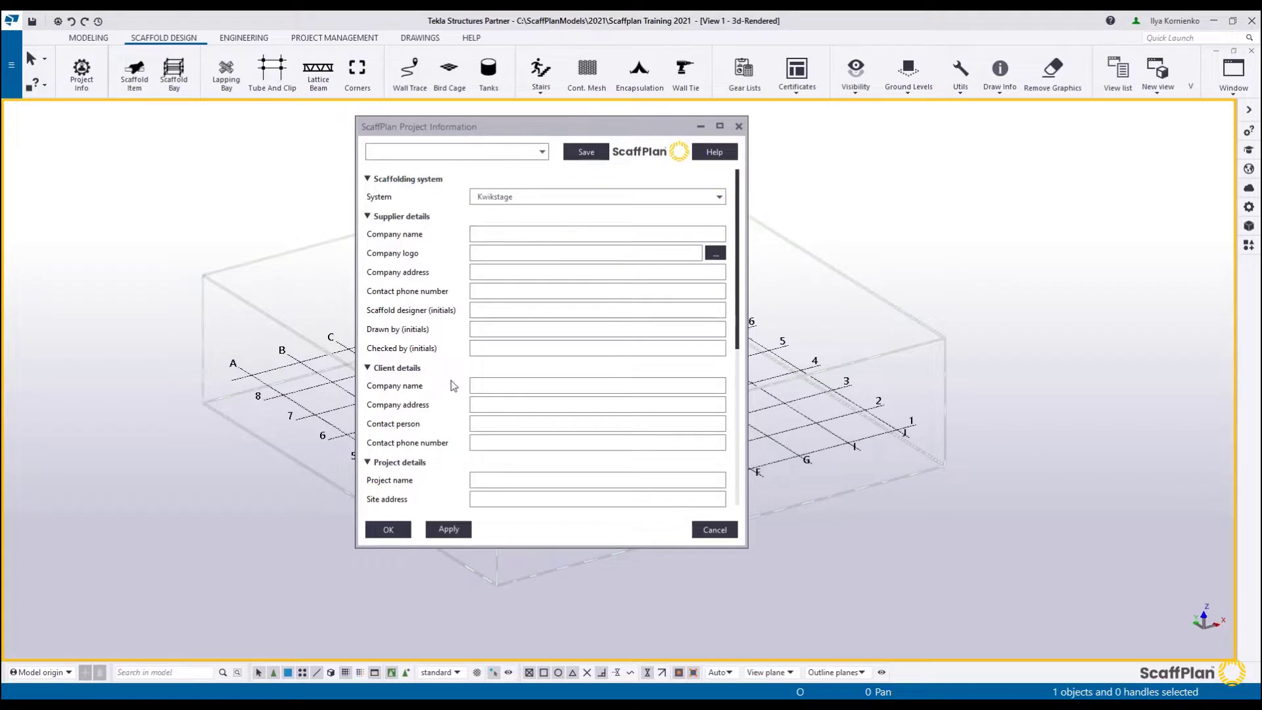
click(406, 531)
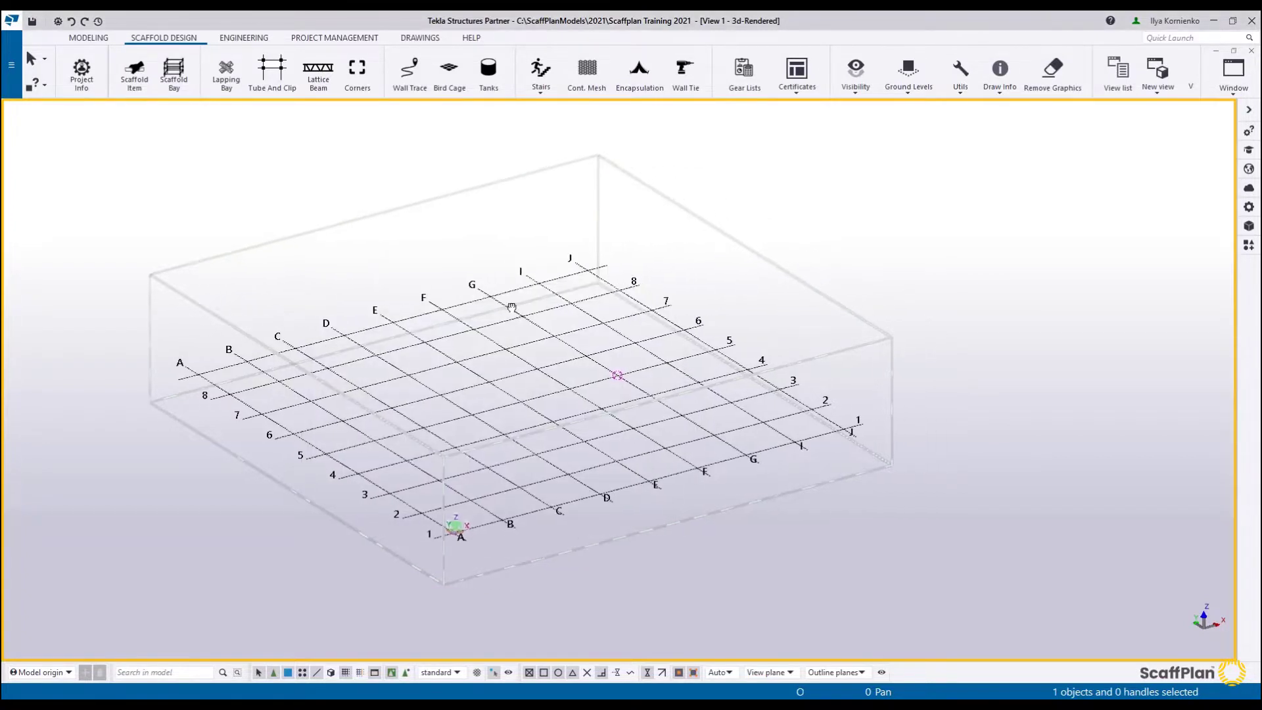
middle_drag(616, 318, 643, 317)
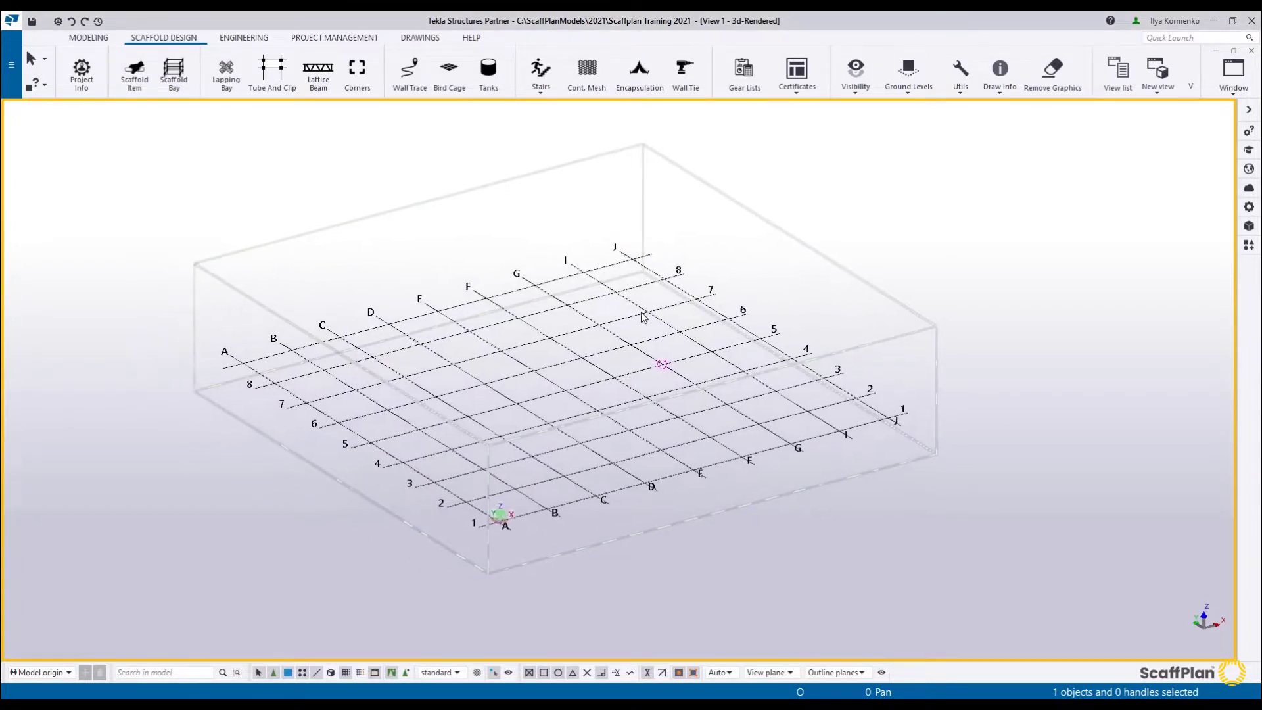
scroll(590, 368, up, 2)
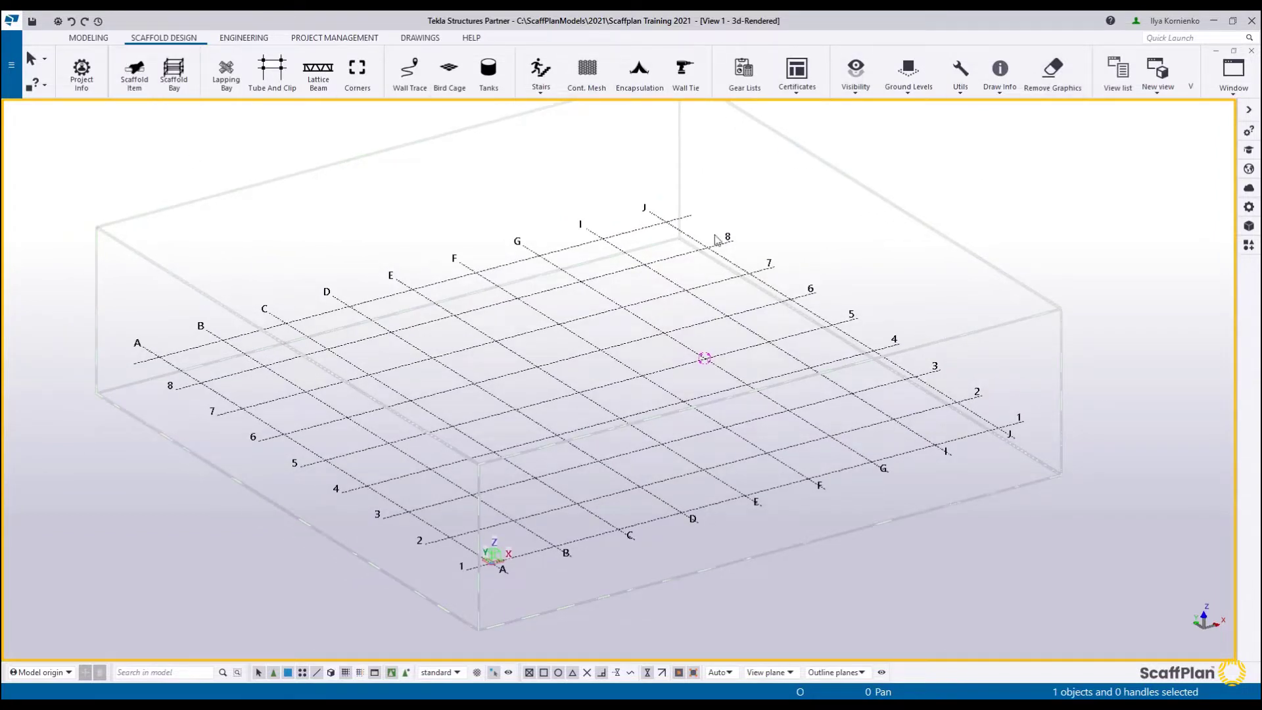
middle_drag(817, 244, 821, 245)
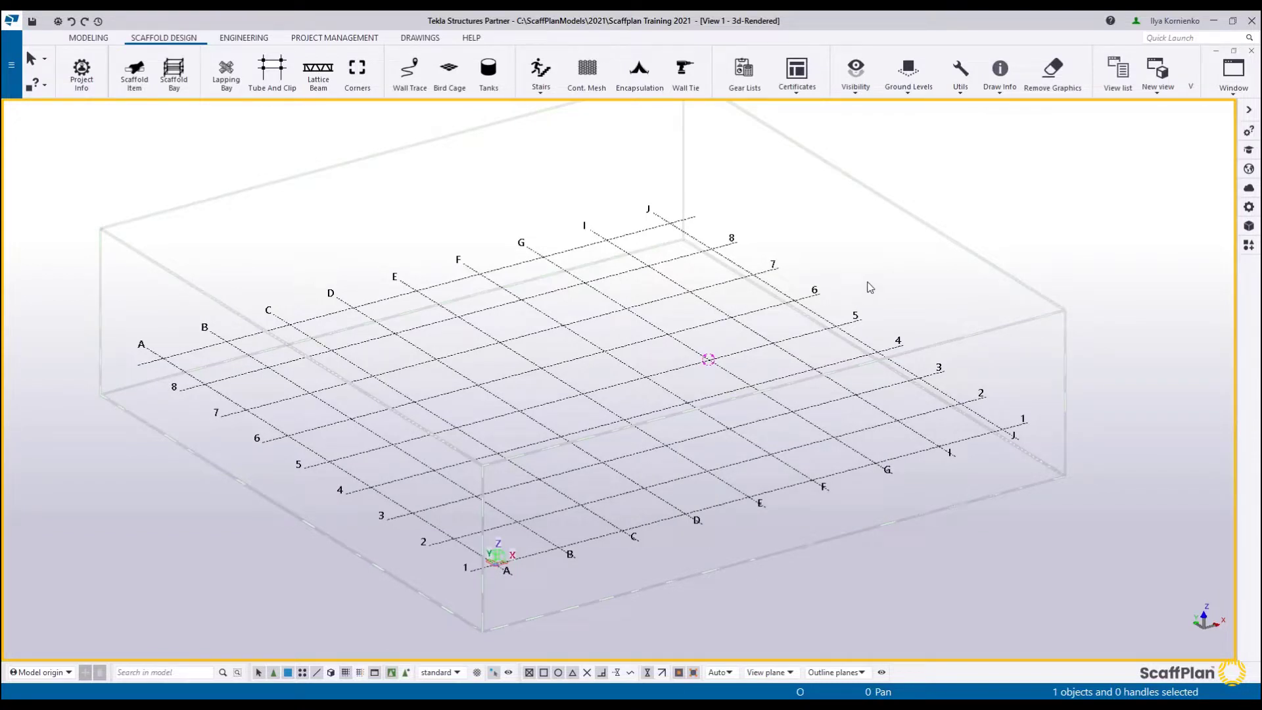
middle_drag(975, 246, 964, 249)
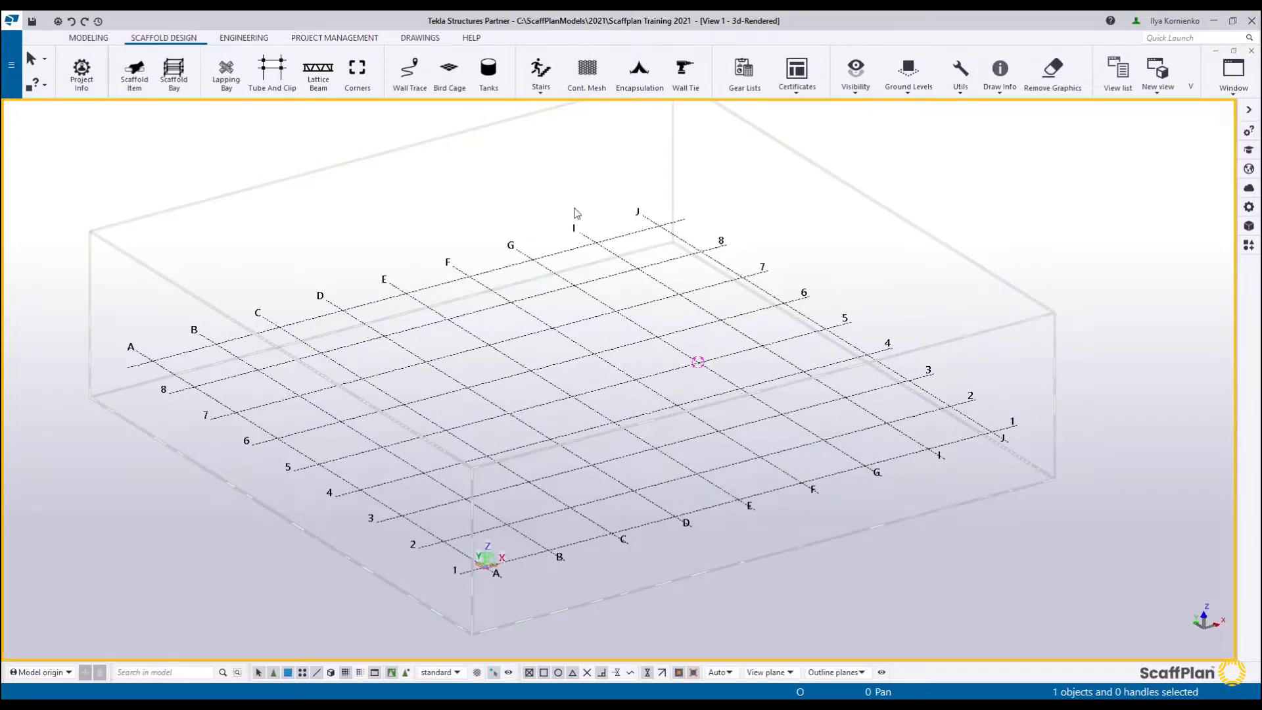
Place a vertical Kwikstage standard with spigot, 2.5 m long, as a scaffold item at grid intersection A-1.
click(141, 84)
middle_drag(364, 347, 356, 269)
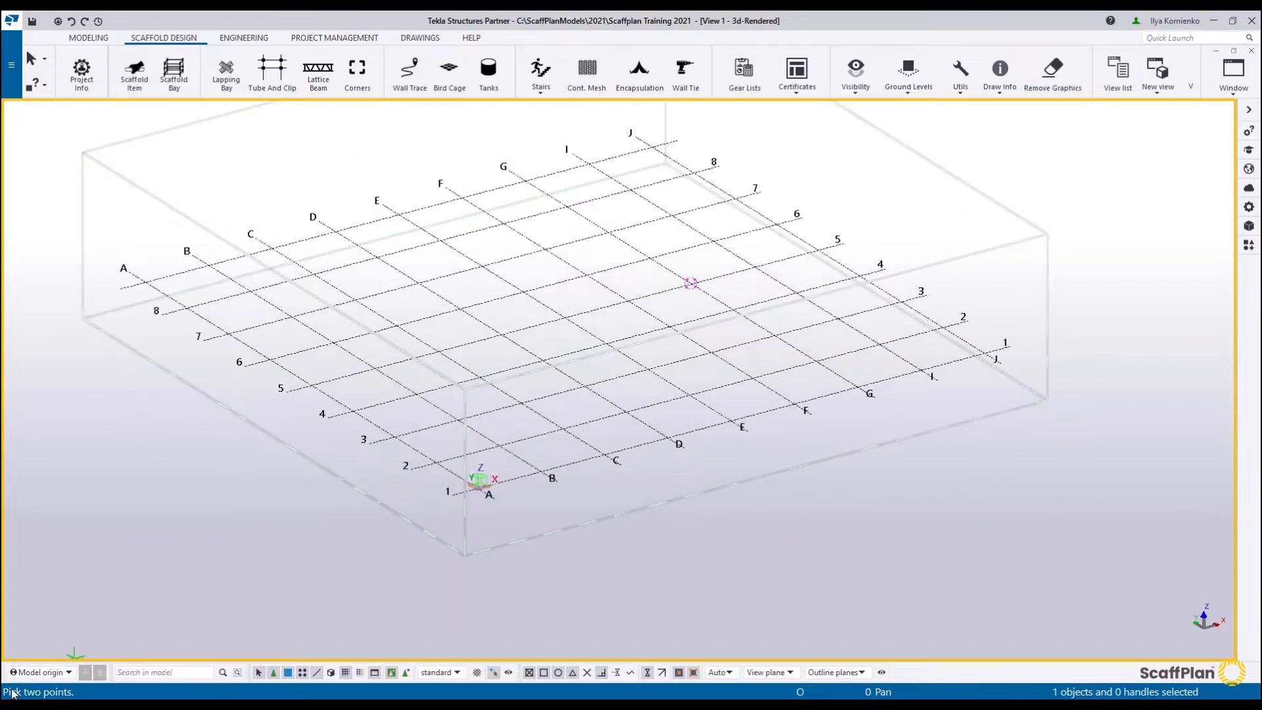
scroll(512, 495, up, 5)
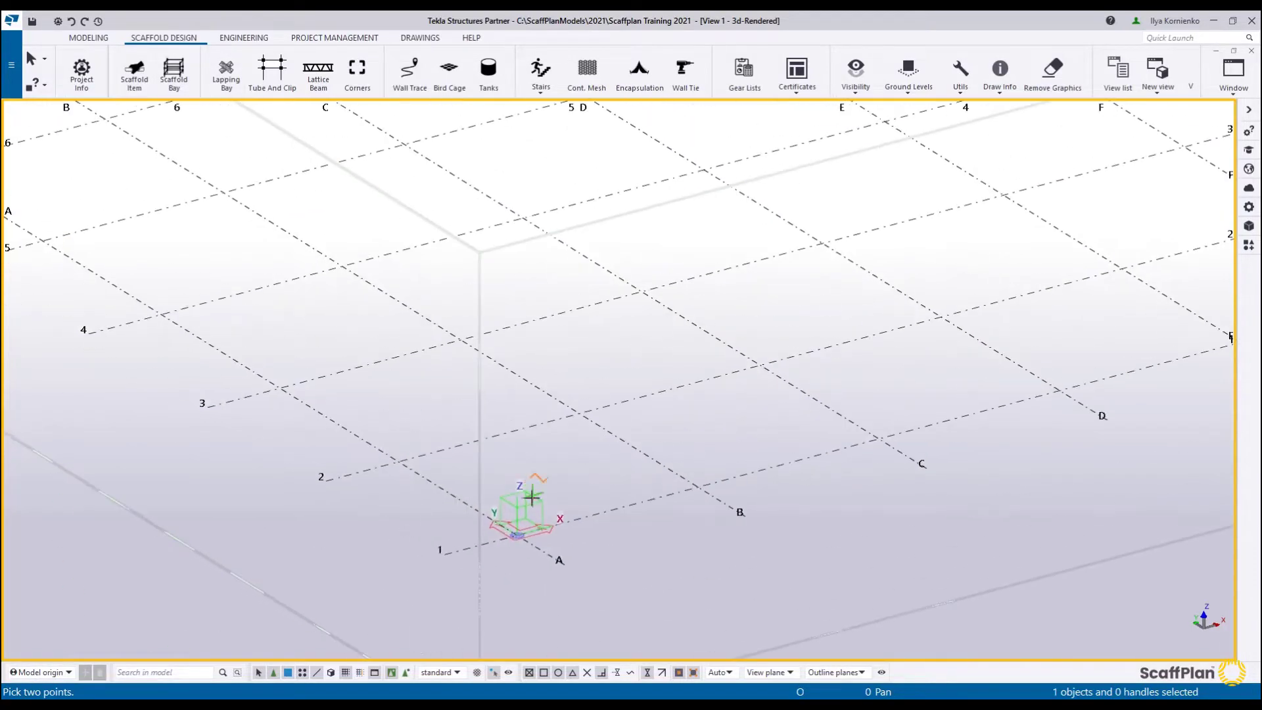
scroll(516, 506, up, 3)
middle_drag(515, 538, 517, 394)
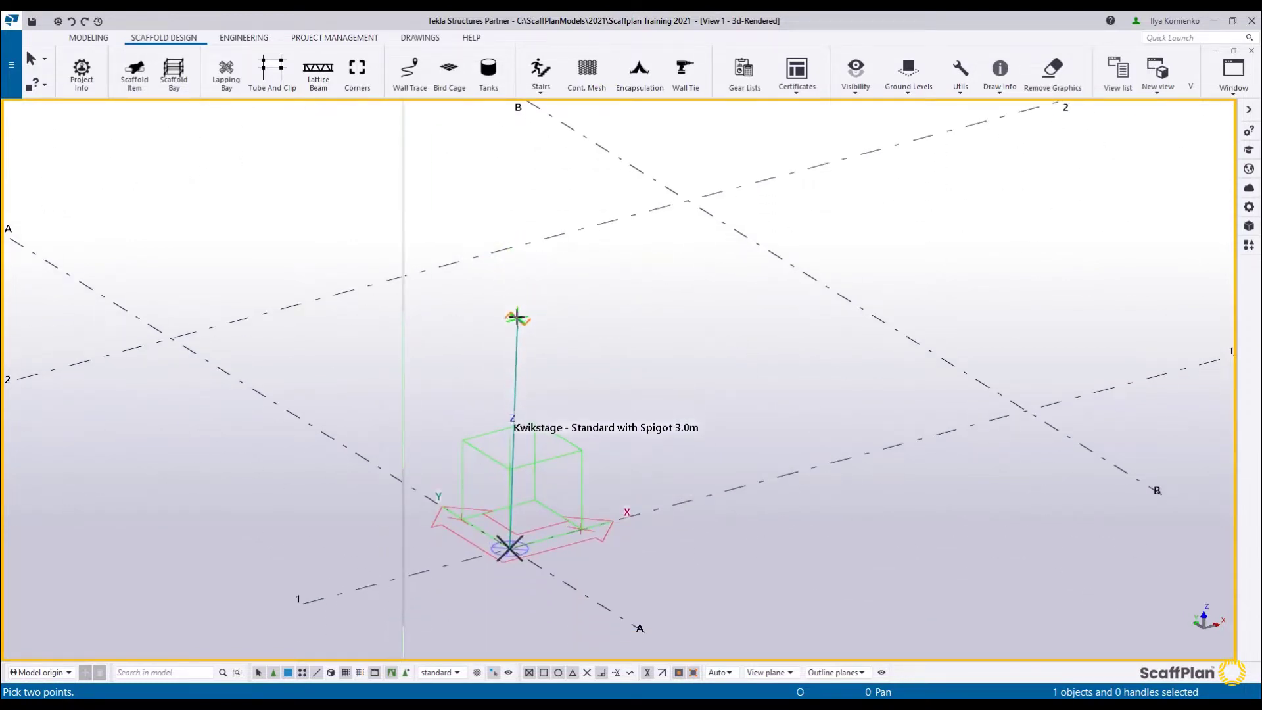
click(517, 297)
middle_drag(574, 366, 445, 332)
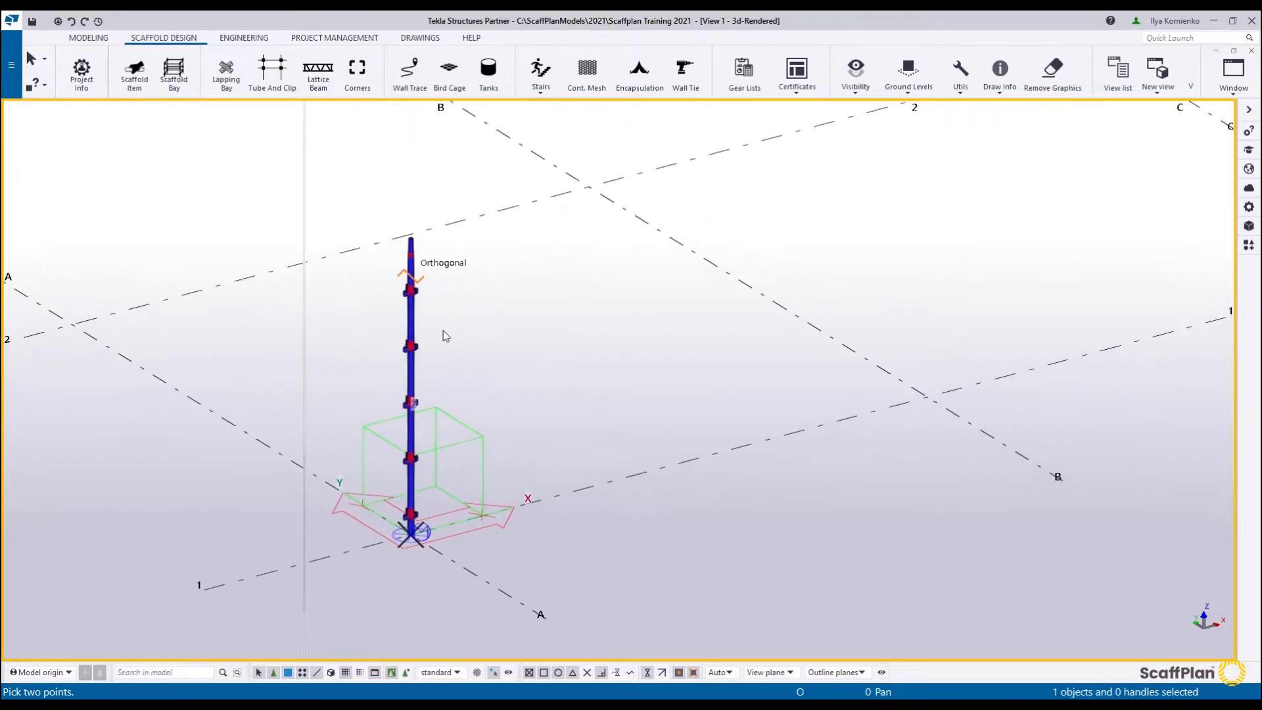
key(Escape)
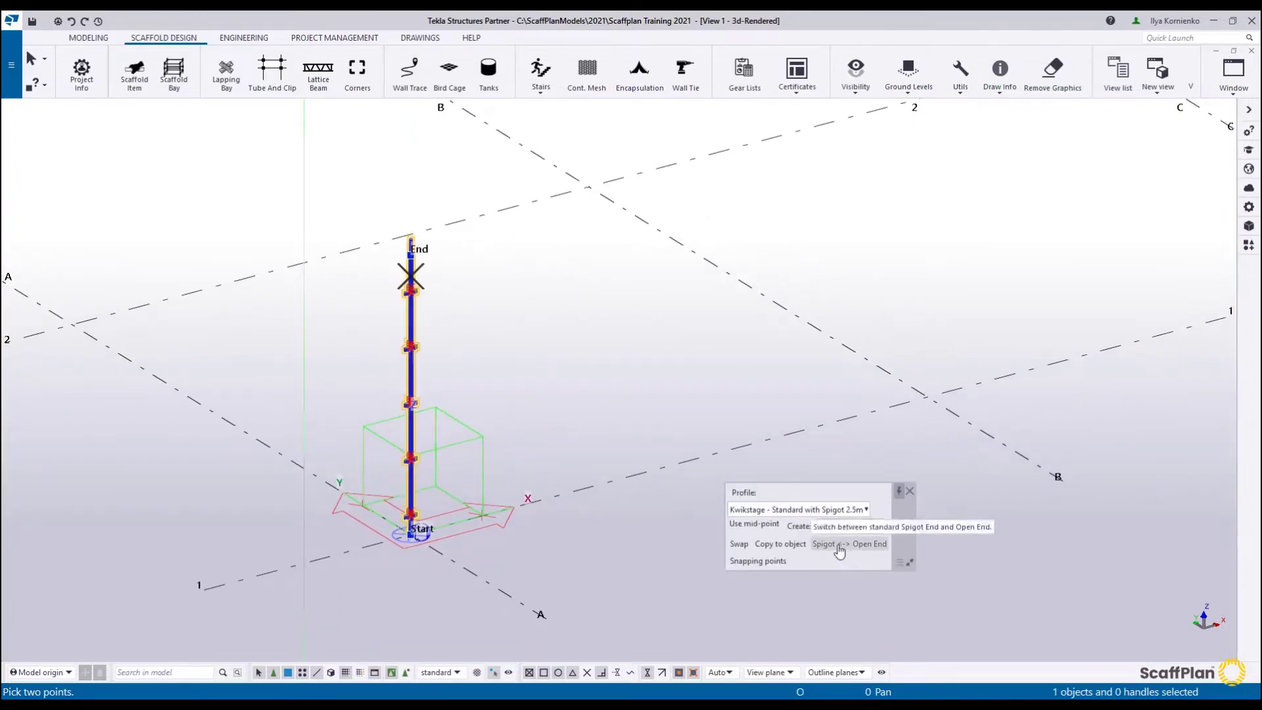
Change the profile of the standard at A-1 to Kwikstage - Standard with Spigot 2.0m.
click(854, 509)
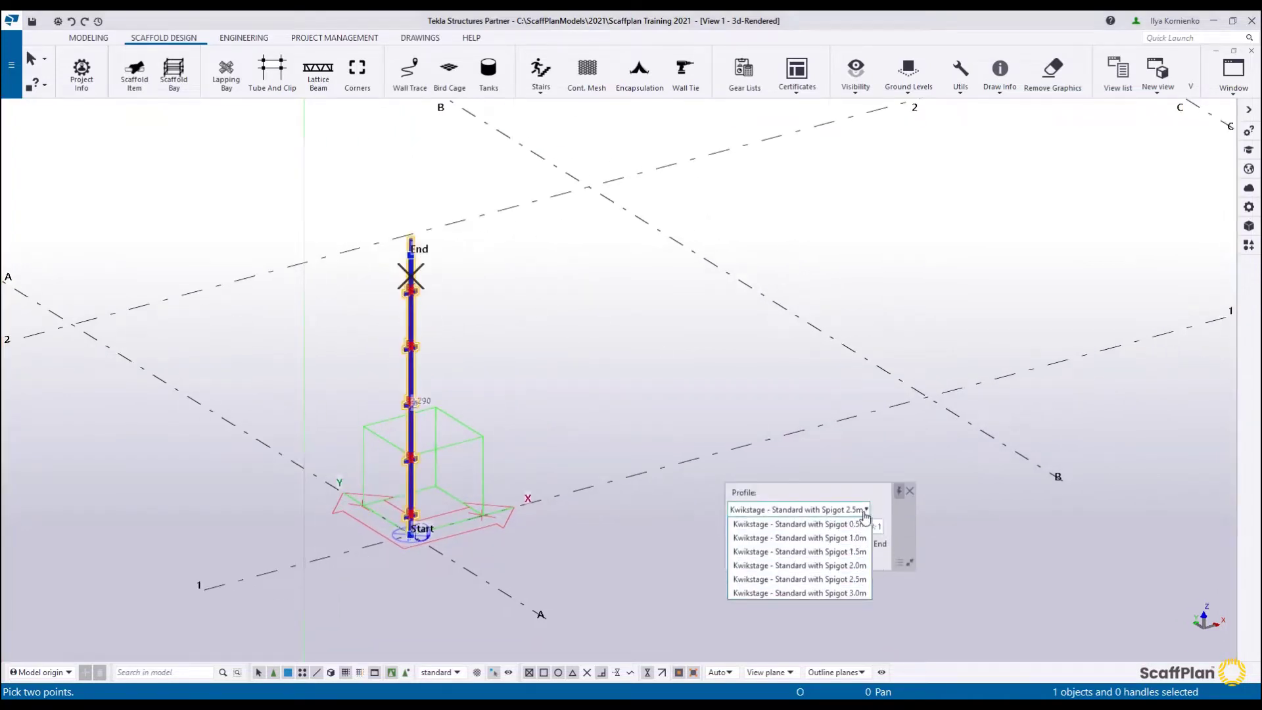
click(852, 566)
middle_drag(461, 343, 440, 401)
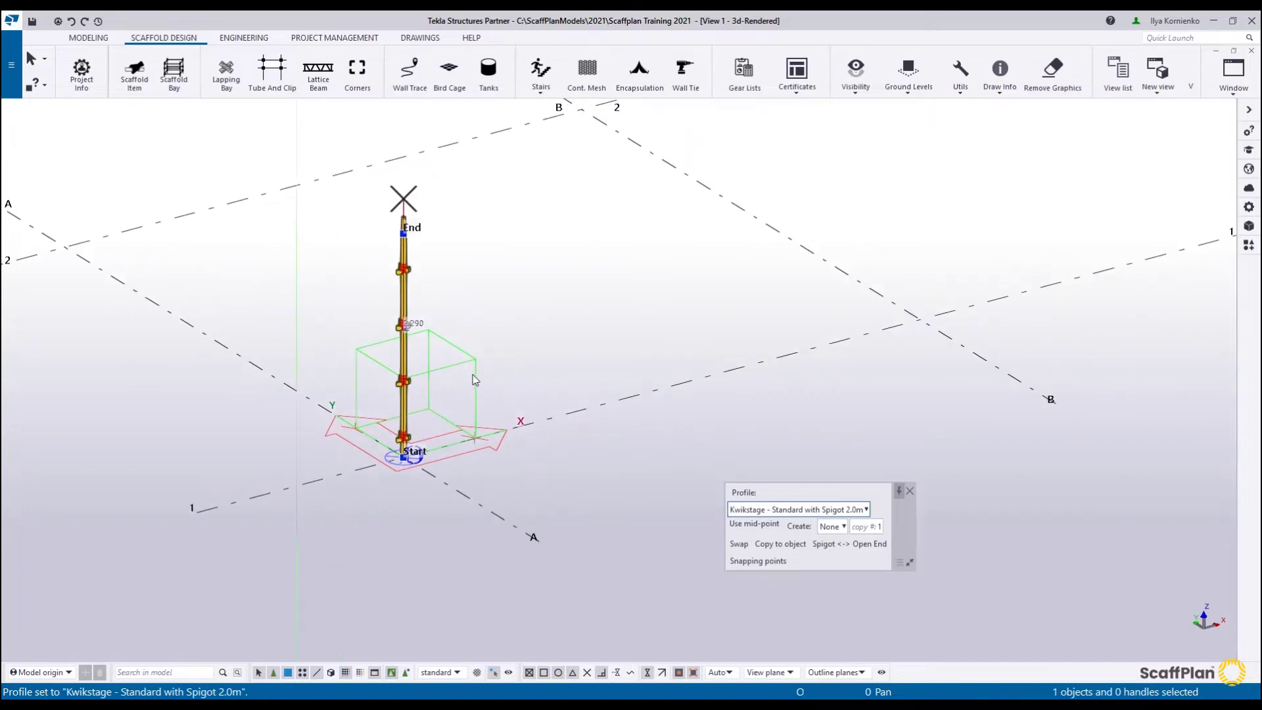
scroll(403, 351, up, 3)
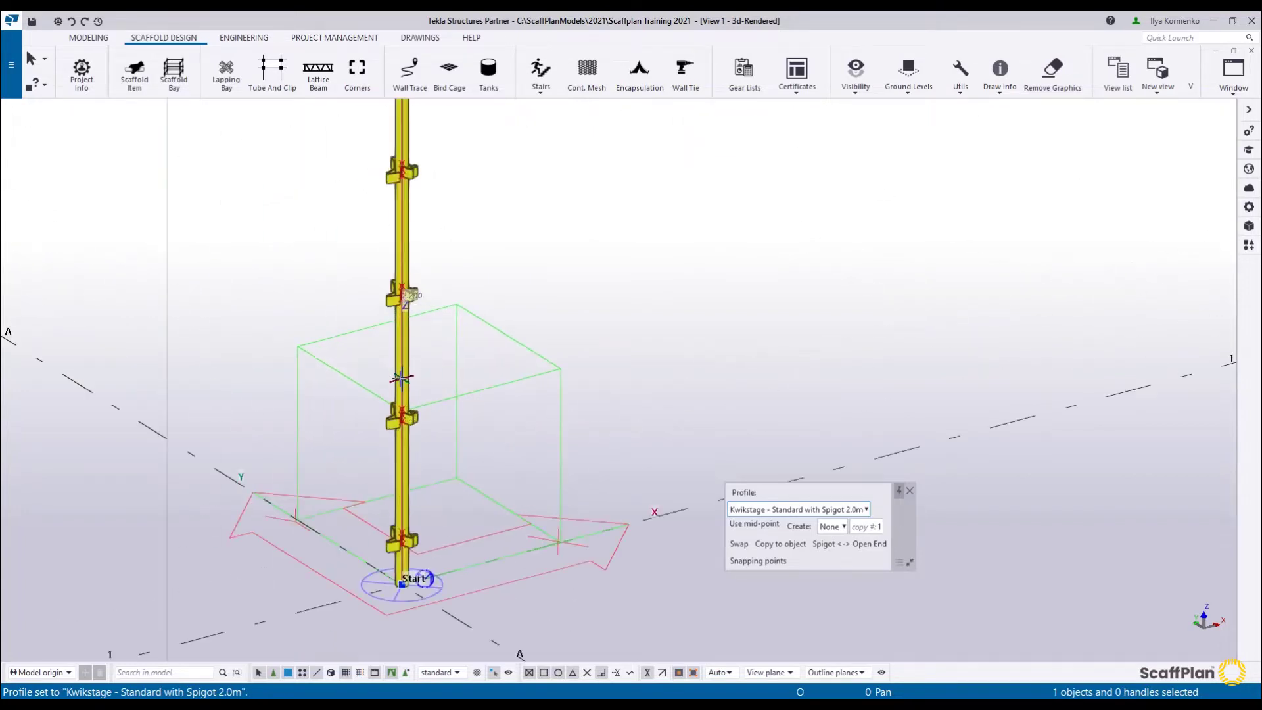
right_click(428, 358)
click(460, 363)
middle_drag(408, 347, 390, 362)
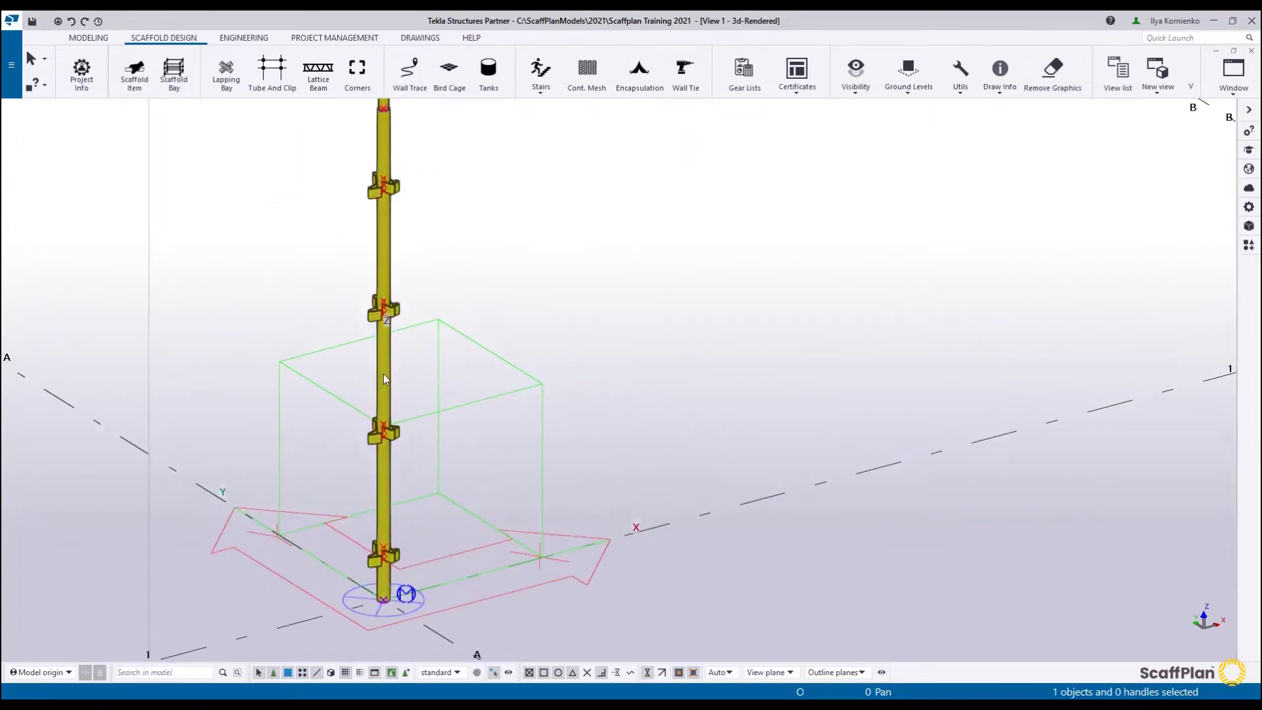
Copy the standard at A-1 once along grid line 1 in the positive X direction, at a distance of 1.829 m.
click(386, 275)
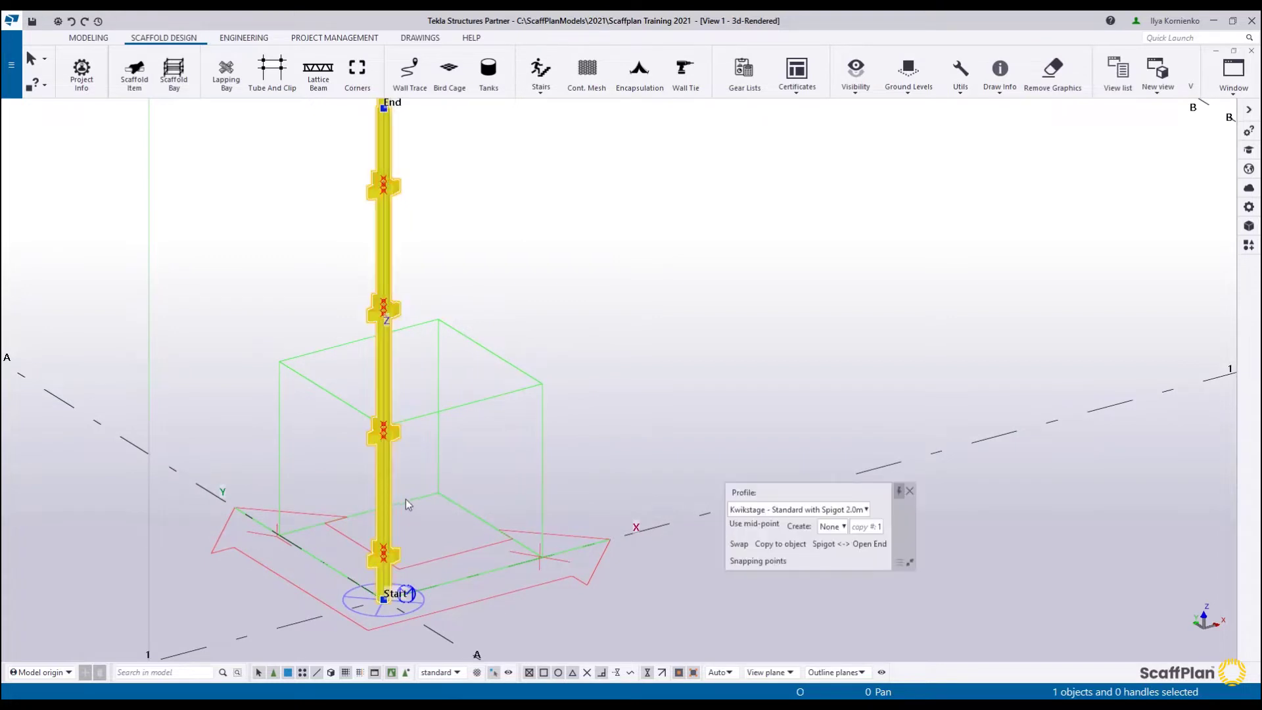
ctrl+drag(384, 497, 458, 482)
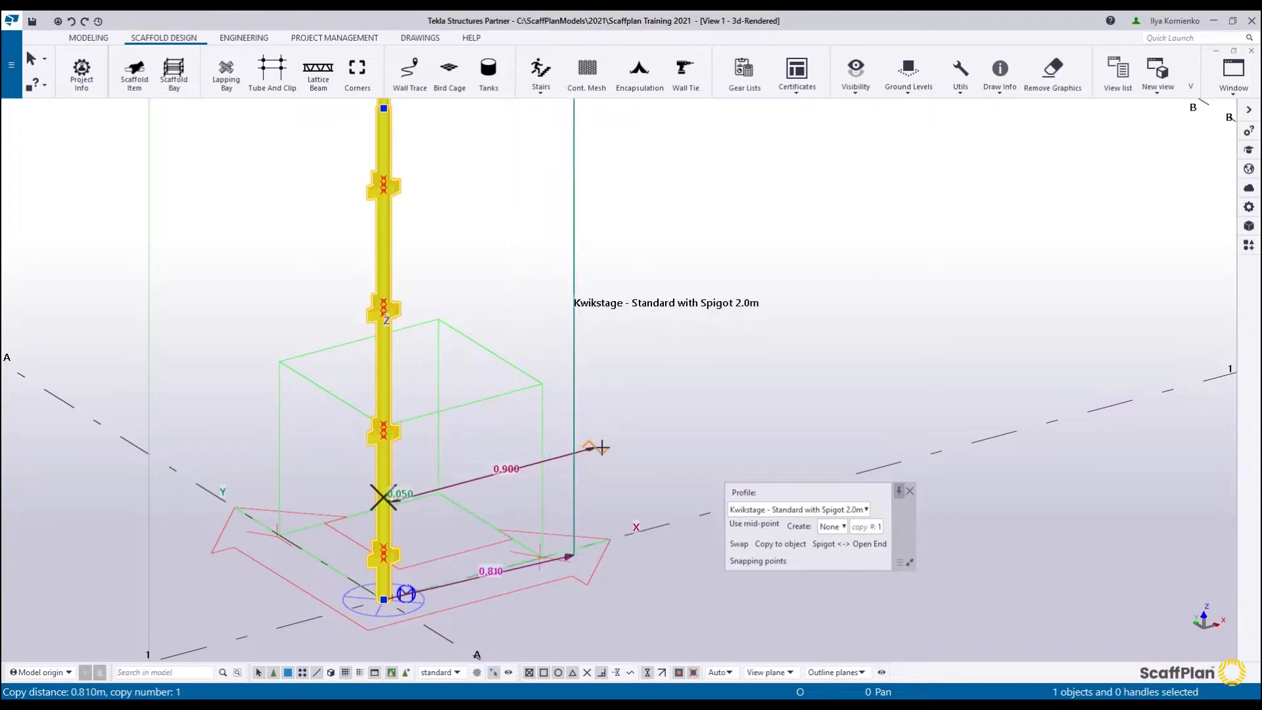
click(774, 396)
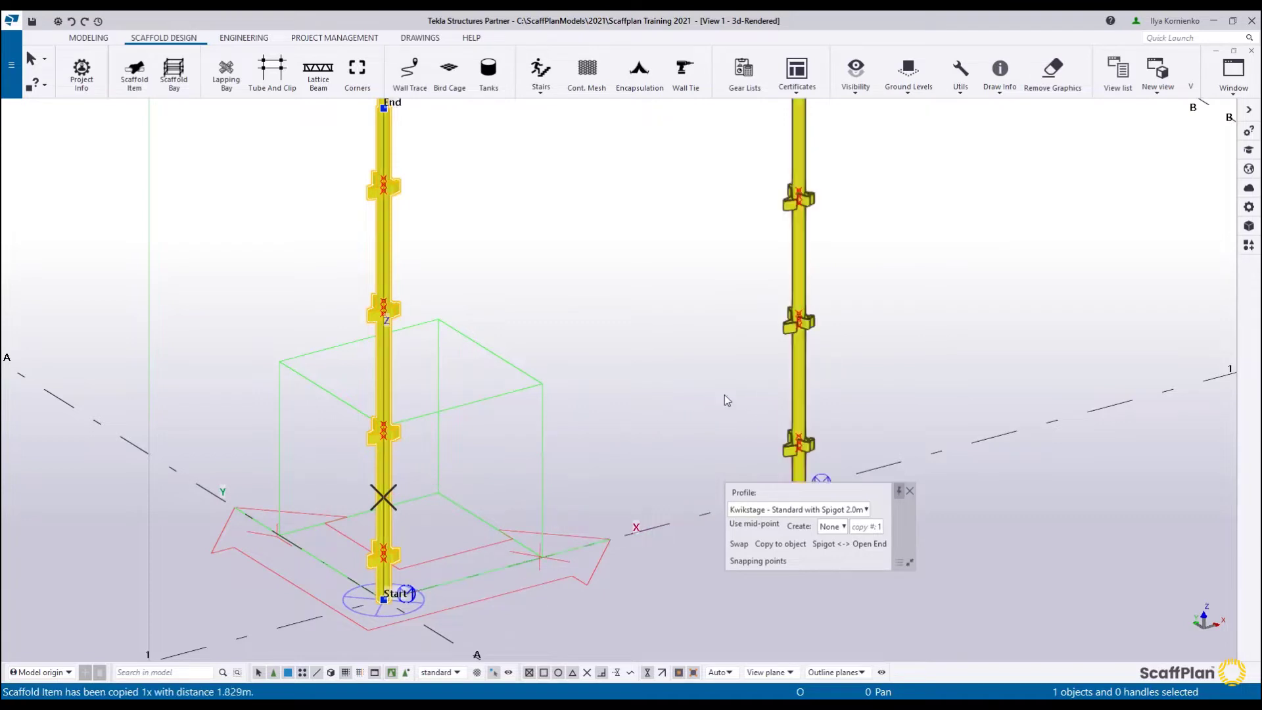
middle_drag(770, 425, 504, 480)
scroll(507, 476, down, 2)
middle_drag(364, 467, 413, 354)
click(468, 431)
scroll(424, 428, up, 3)
click(456, 400)
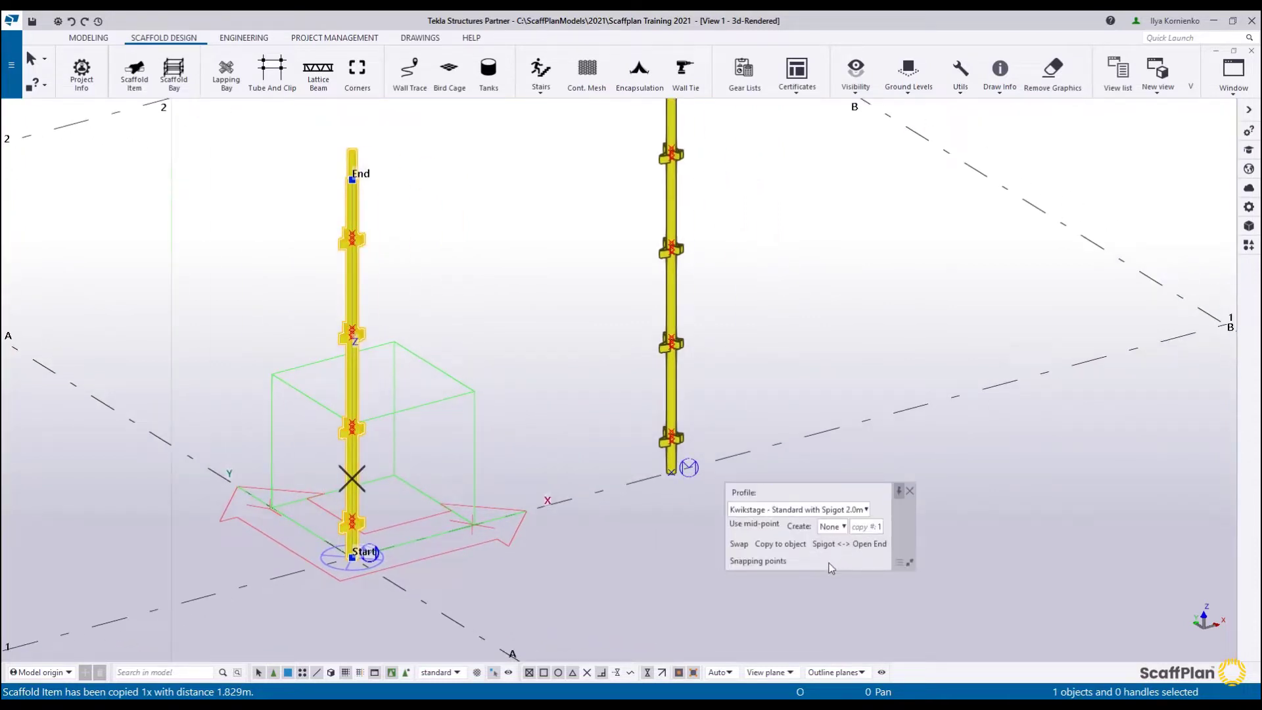
Create a Console Bracket from the A-1 standard at its third connection point from the ground, extending in the positive Y direction.
click(843, 527)
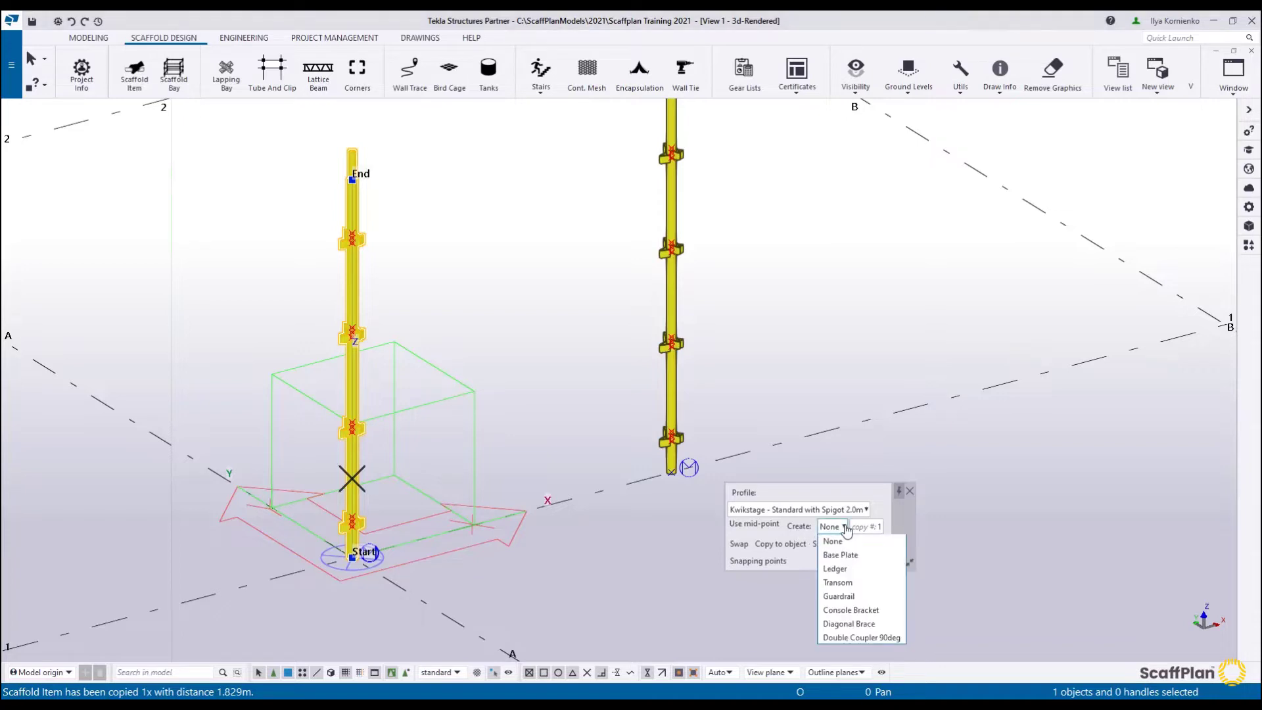
click(866, 614)
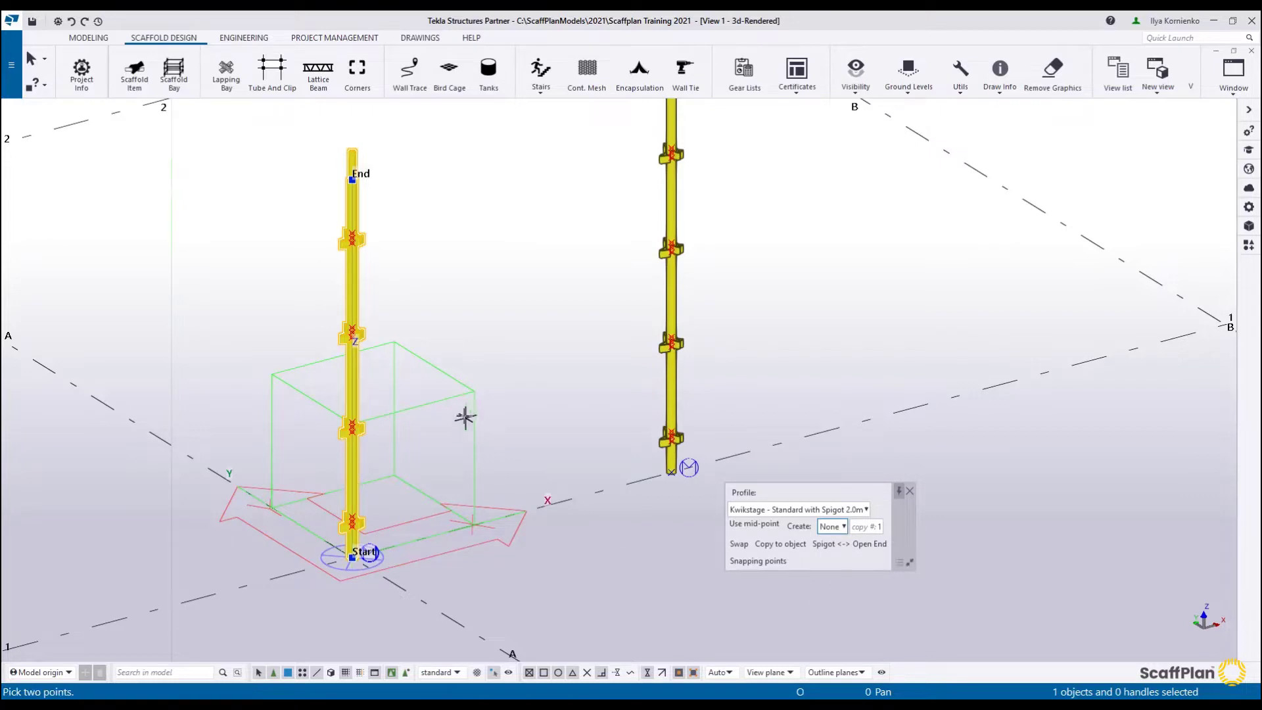
middle_drag(468, 426, 610, 463)
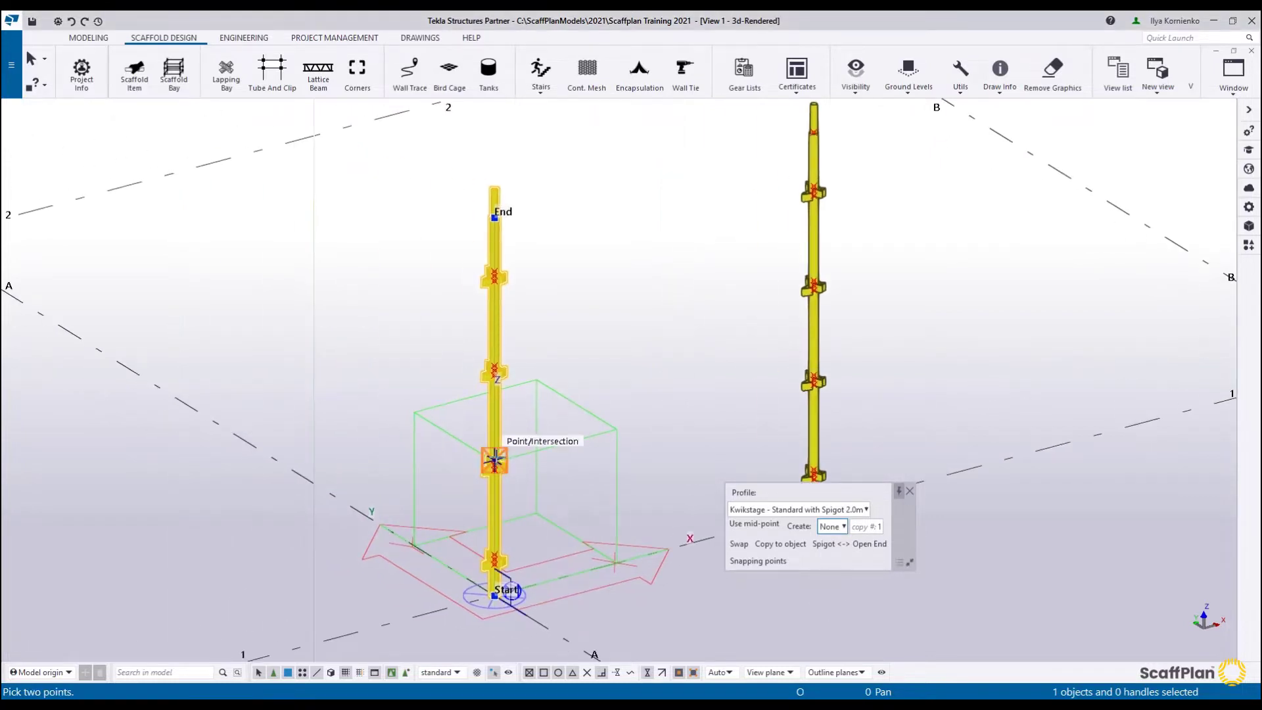
click(494, 370)
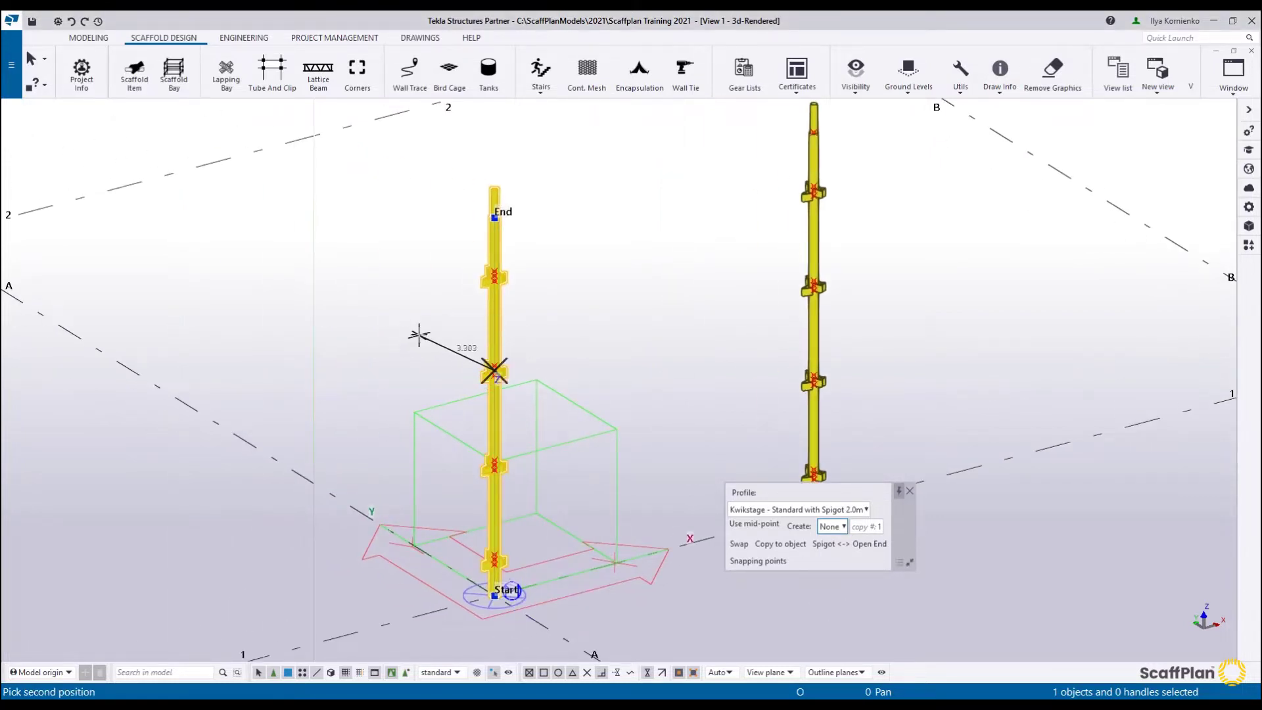
click(408, 322)
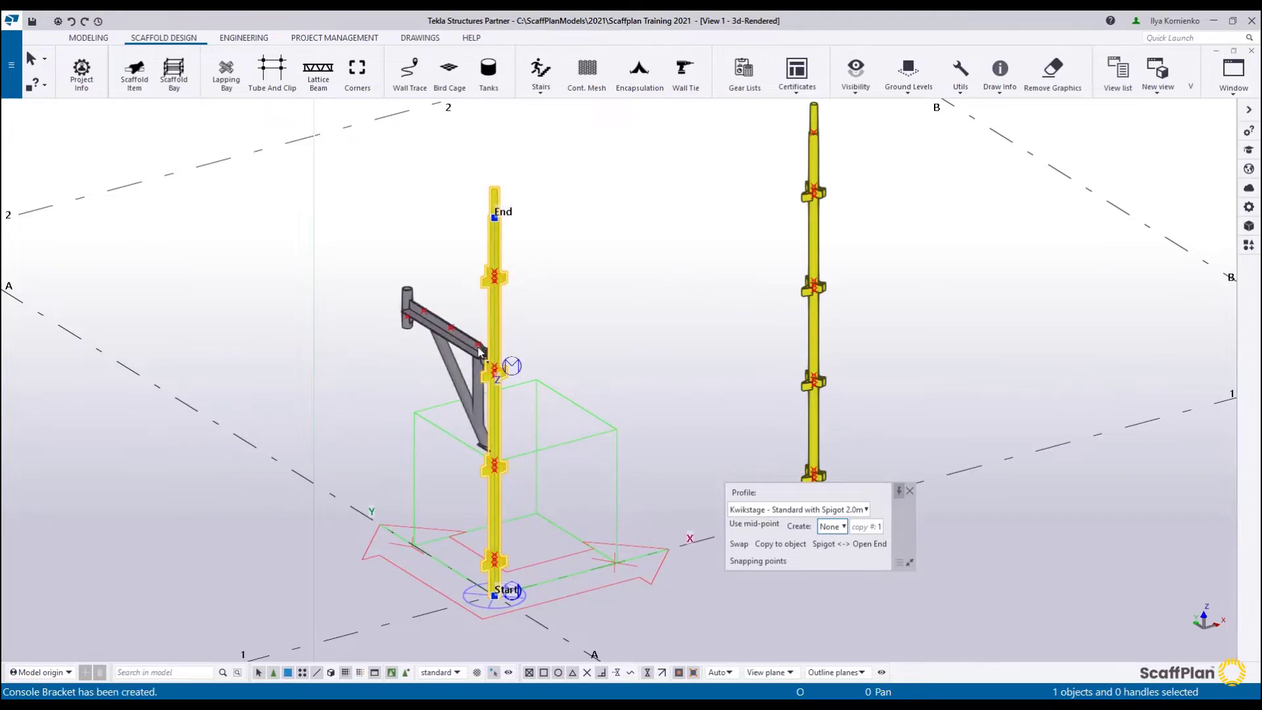
scroll(478, 342, up, 3)
right_click(584, 319)
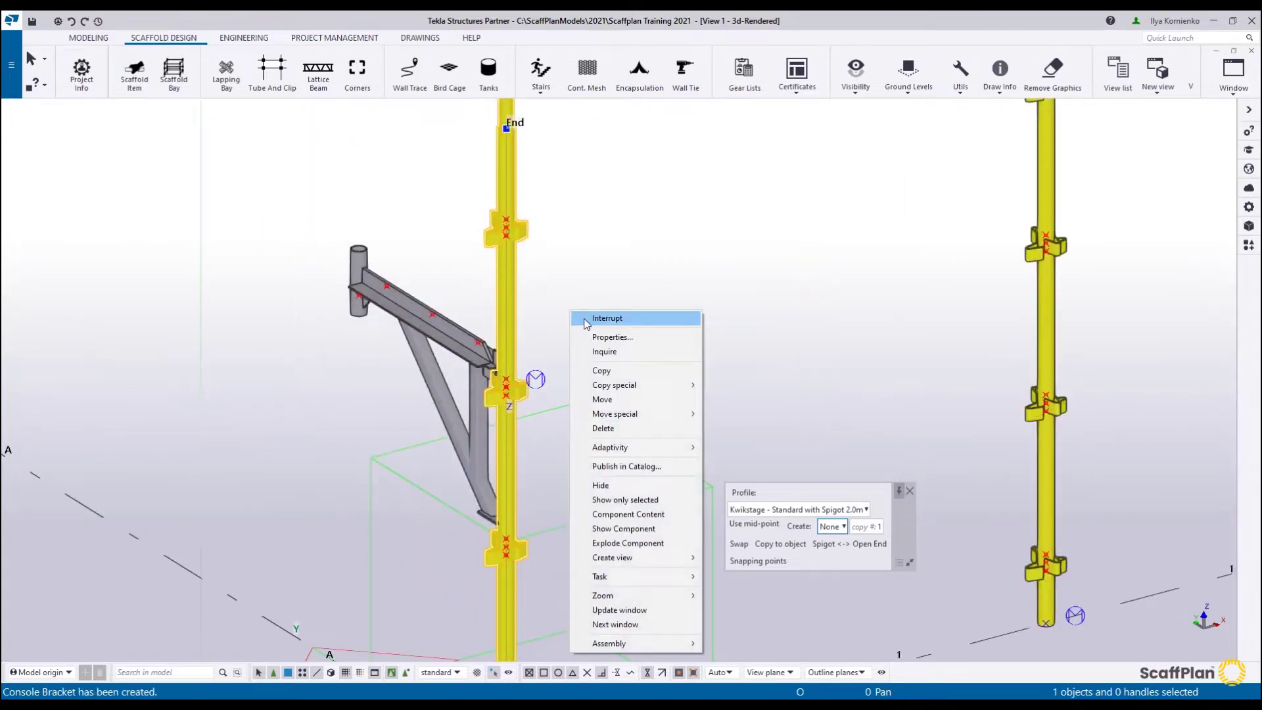
Copy the console bracket from the A-1 standard to the neighbouring standard with Copy to object, then end the command.
click(586, 318)
scroll(462, 354, down, 3)
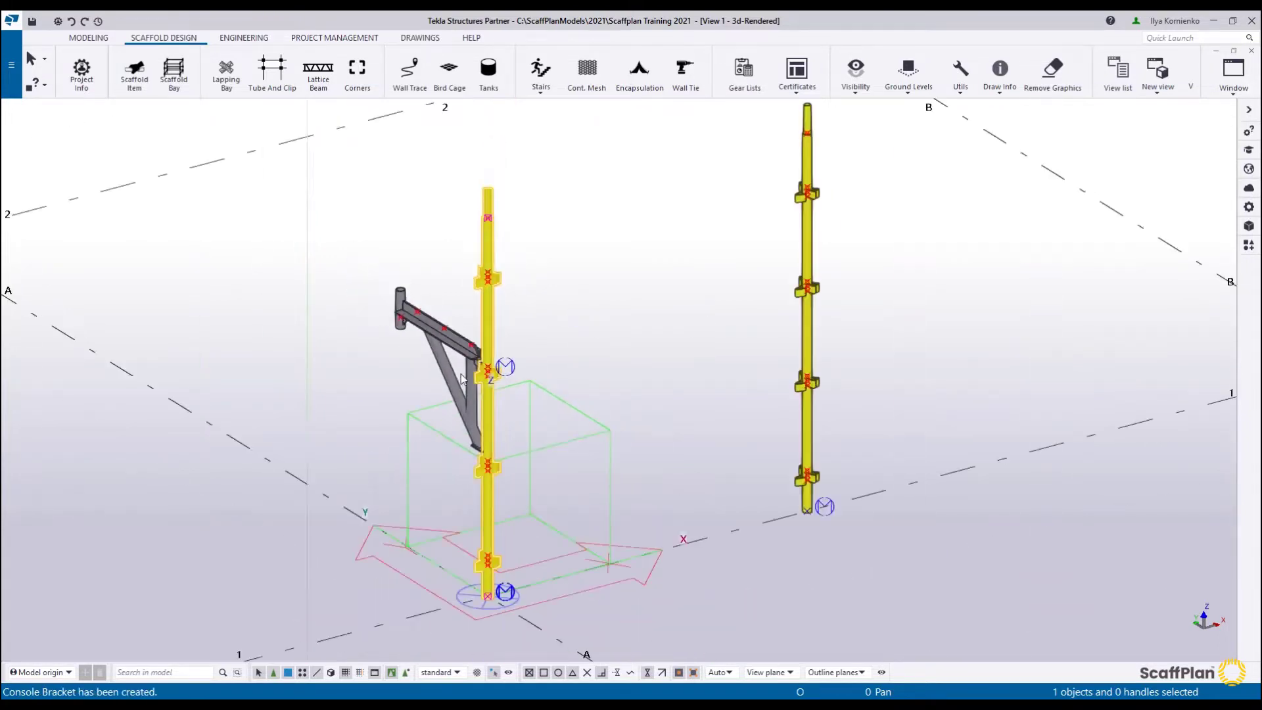
click(427, 419)
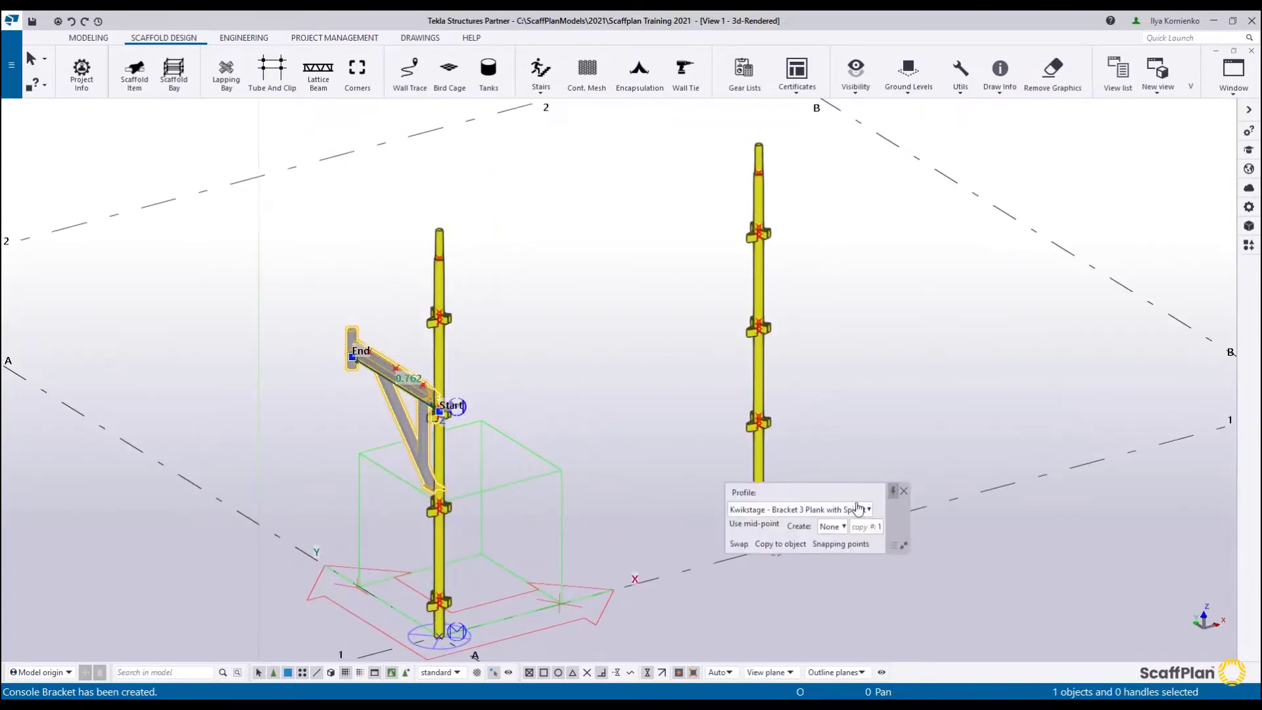
click(780, 543)
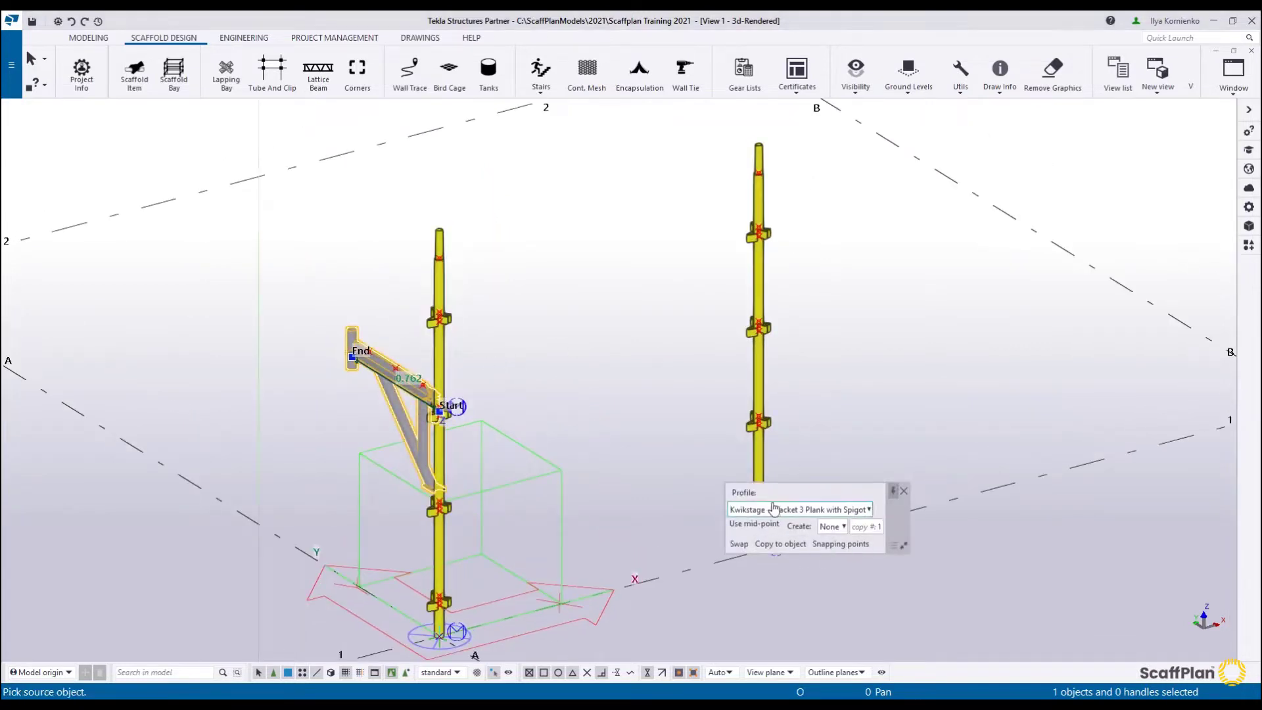
click(441, 564)
click(759, 381)
middle_drag(678, 384, 537, 413)
right_click(497, 409)
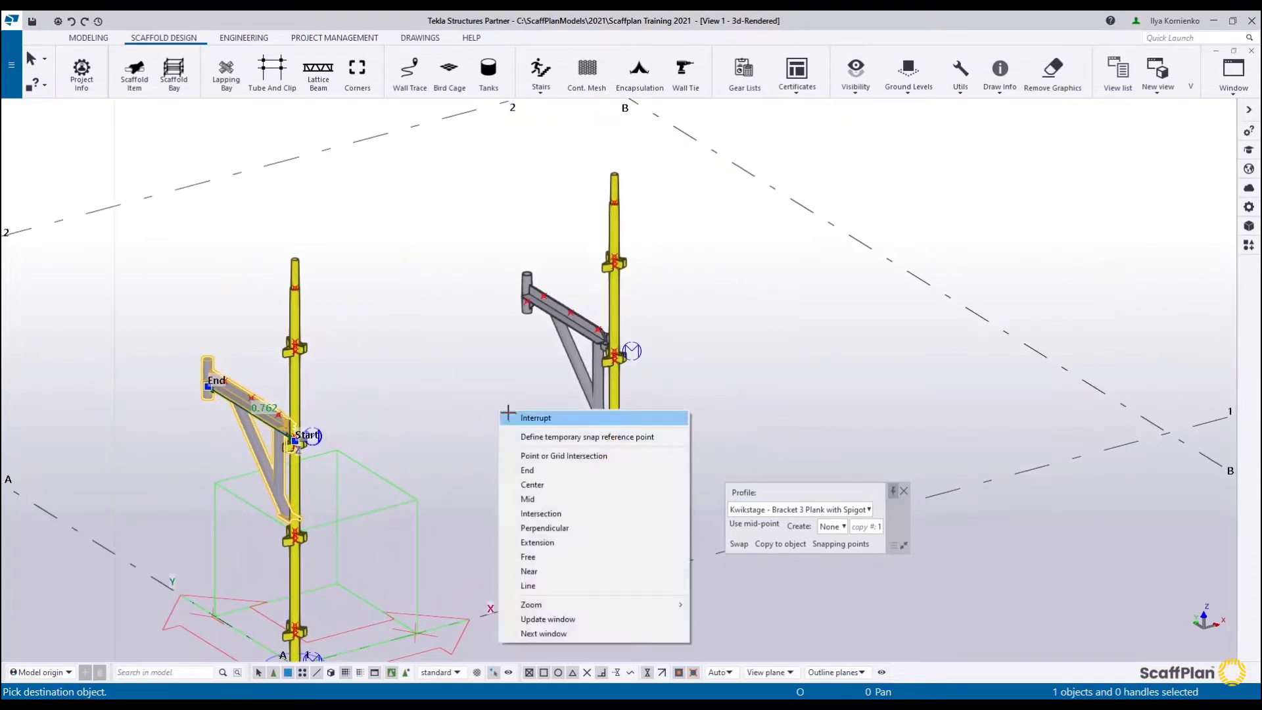
click(526, 418)
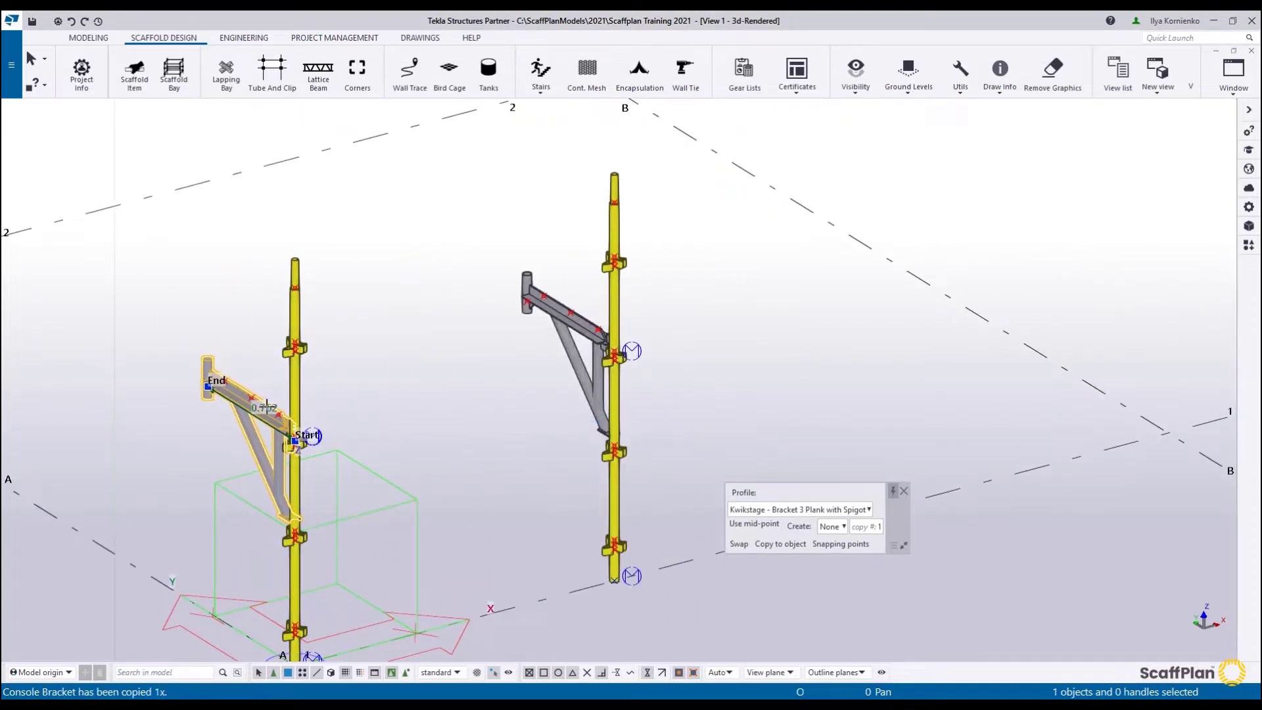
Create a Deck from the bracket on the A-1 standard to the copied bracket on the neighbouring standard.
click(832, 526)
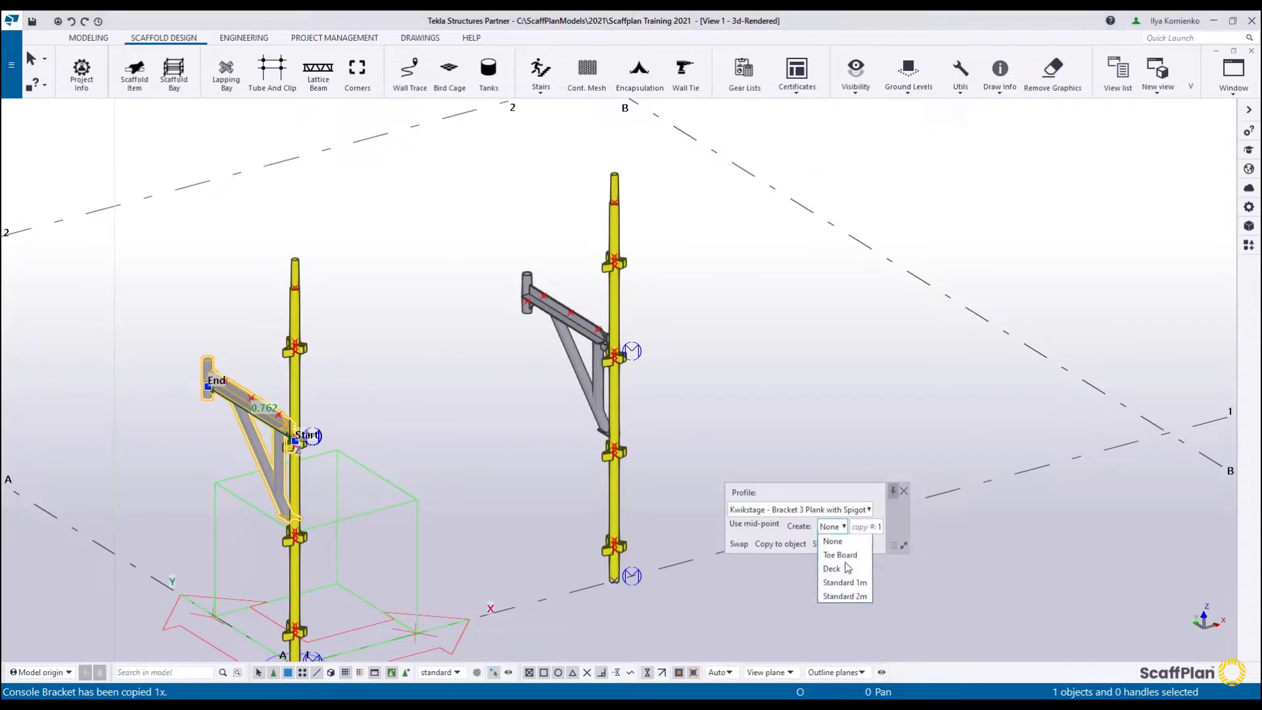
click(831, 537)
click(540, 324)
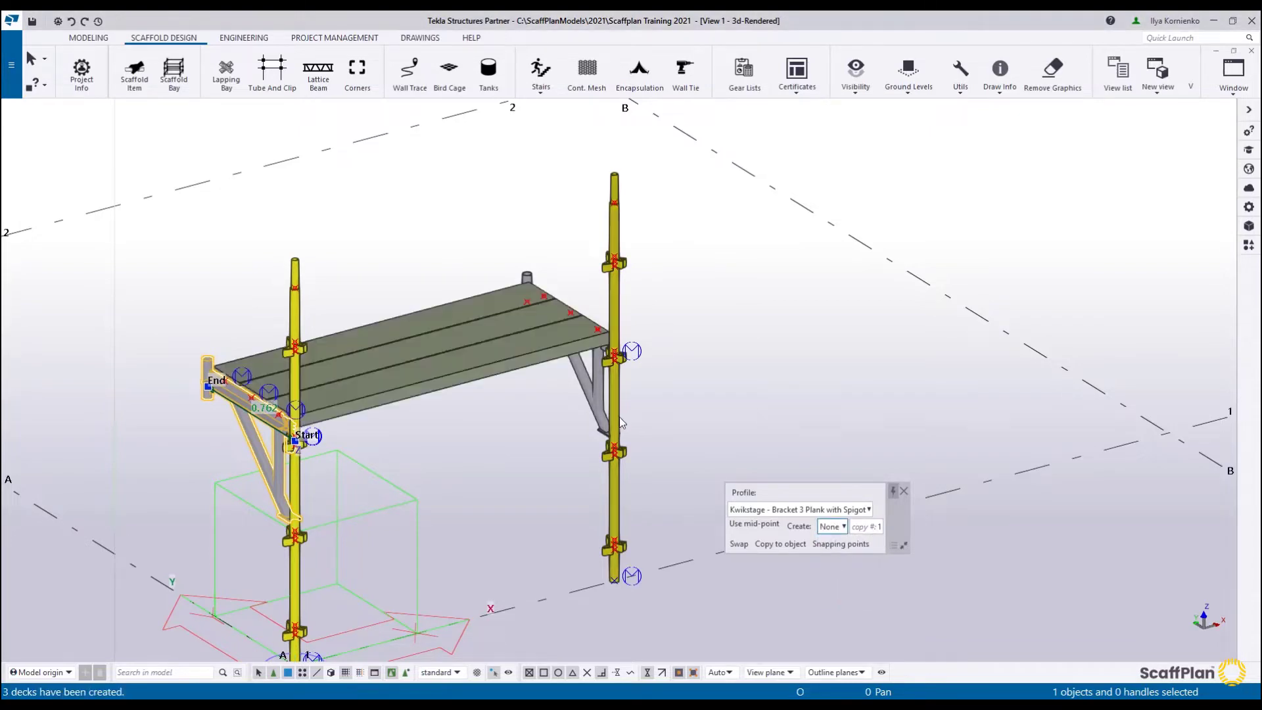
ctrl+middle_drag(485, 414, 376, 445)
scroll(489, 372, down, 3)
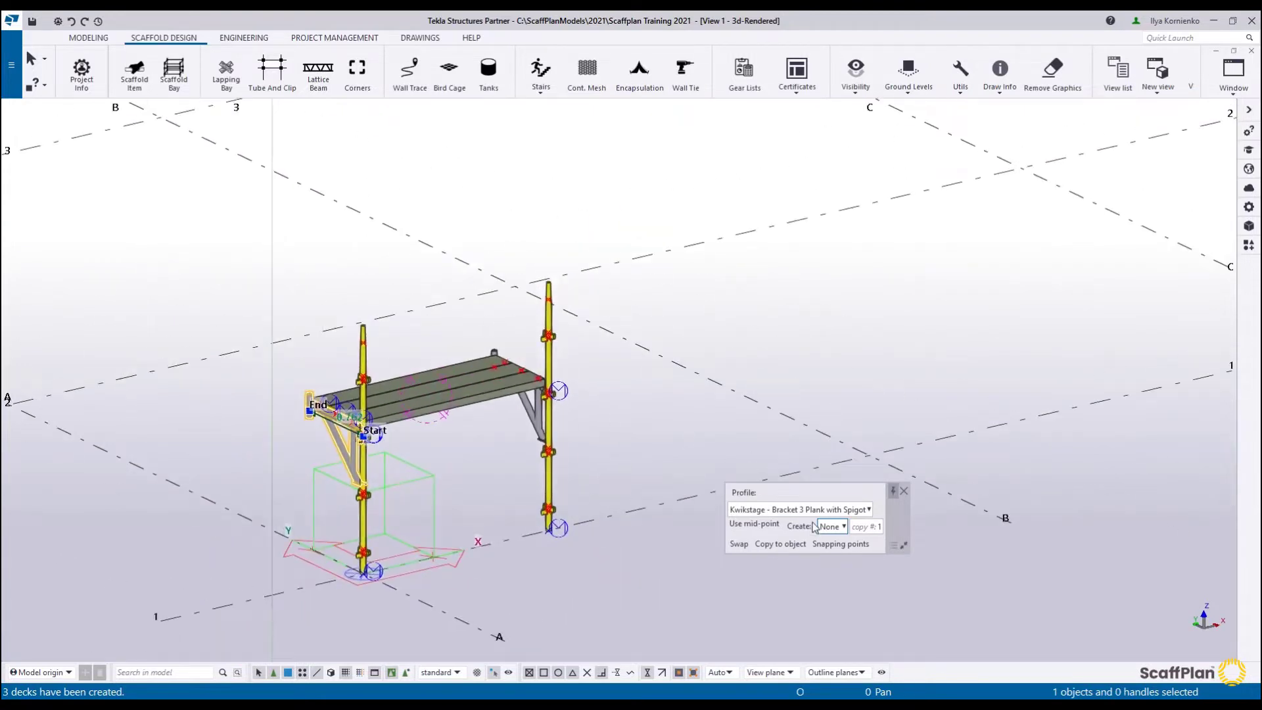
Place a scaffold bay about 2.44 m long along grid line 1 in the positive X direction, starting at grid intersection B-1.
middle_drag(415, 395, 428, 409)
click(564, 420)
scroll(409, 409, up, 3)
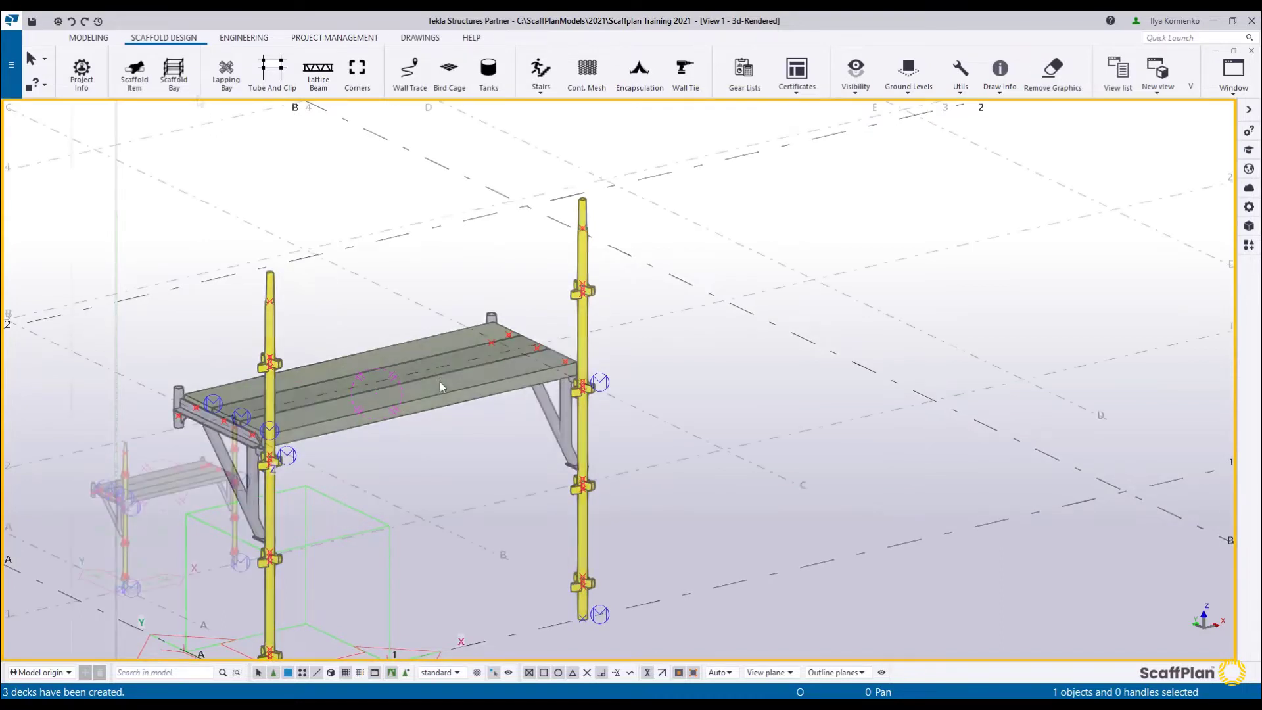
scroll(440, 381, down, 5)
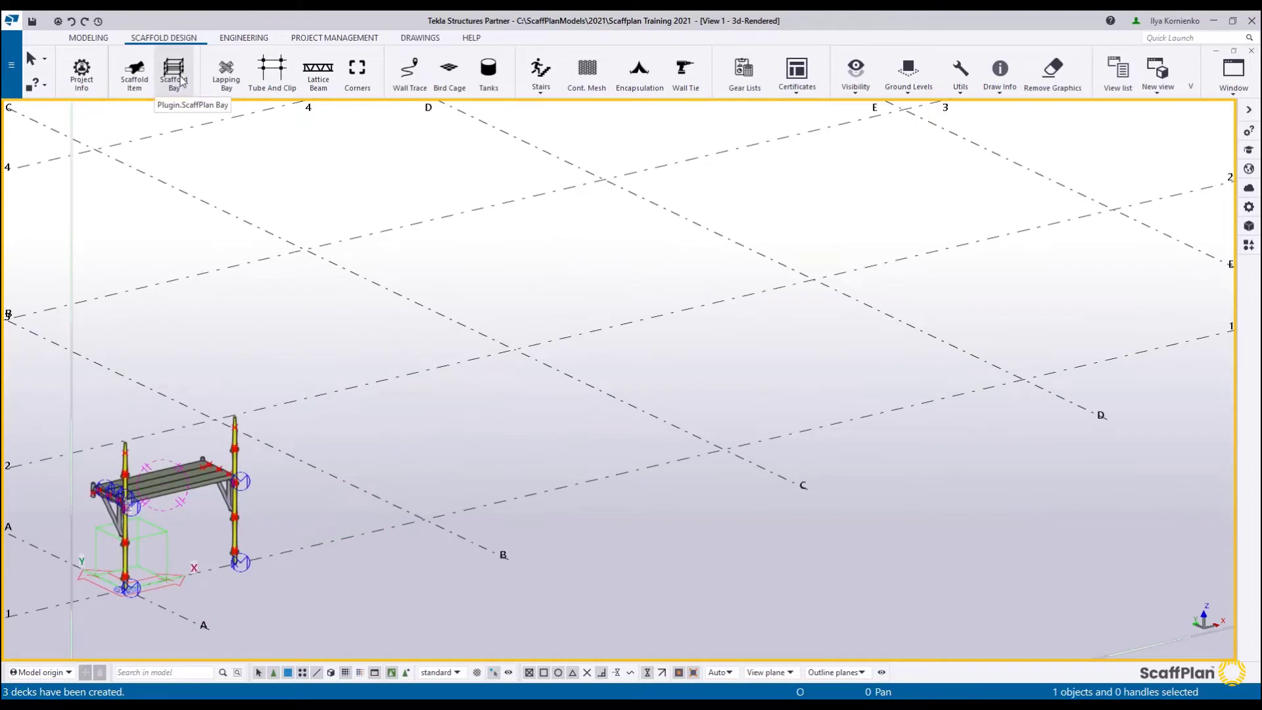
click(180, 80)
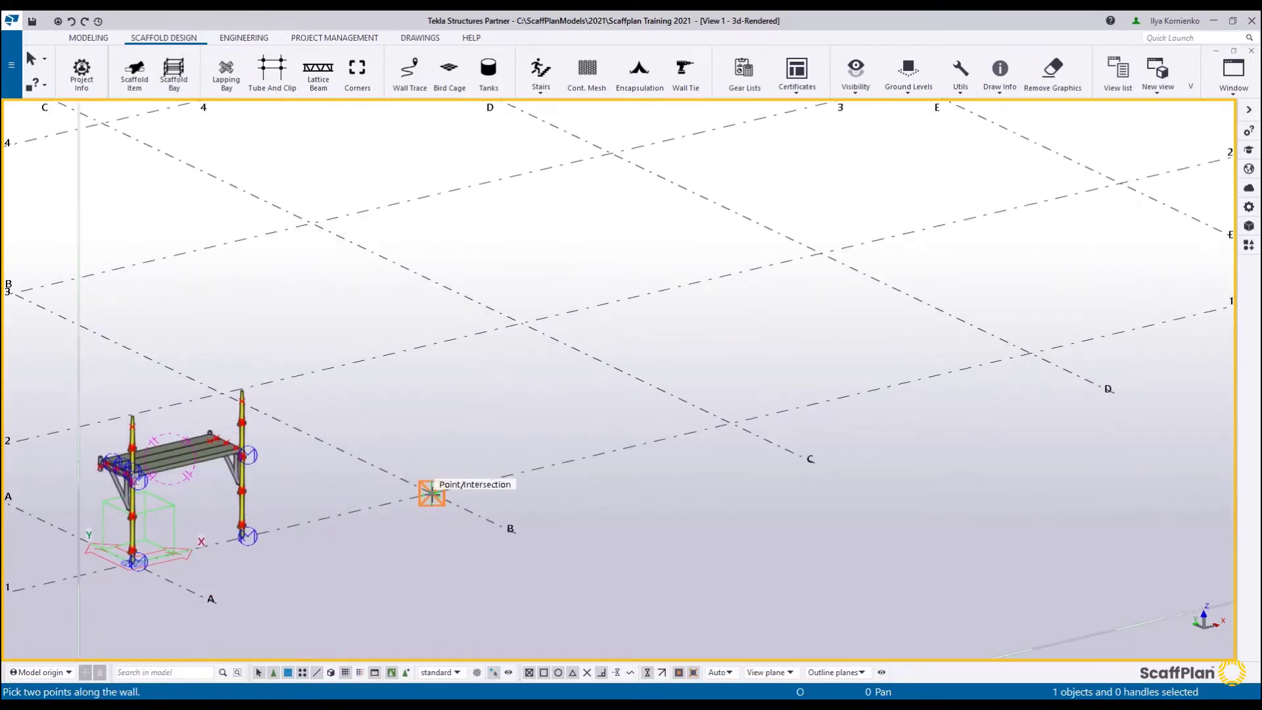
click(431, 492)
scroll(545, 467, up, 3)
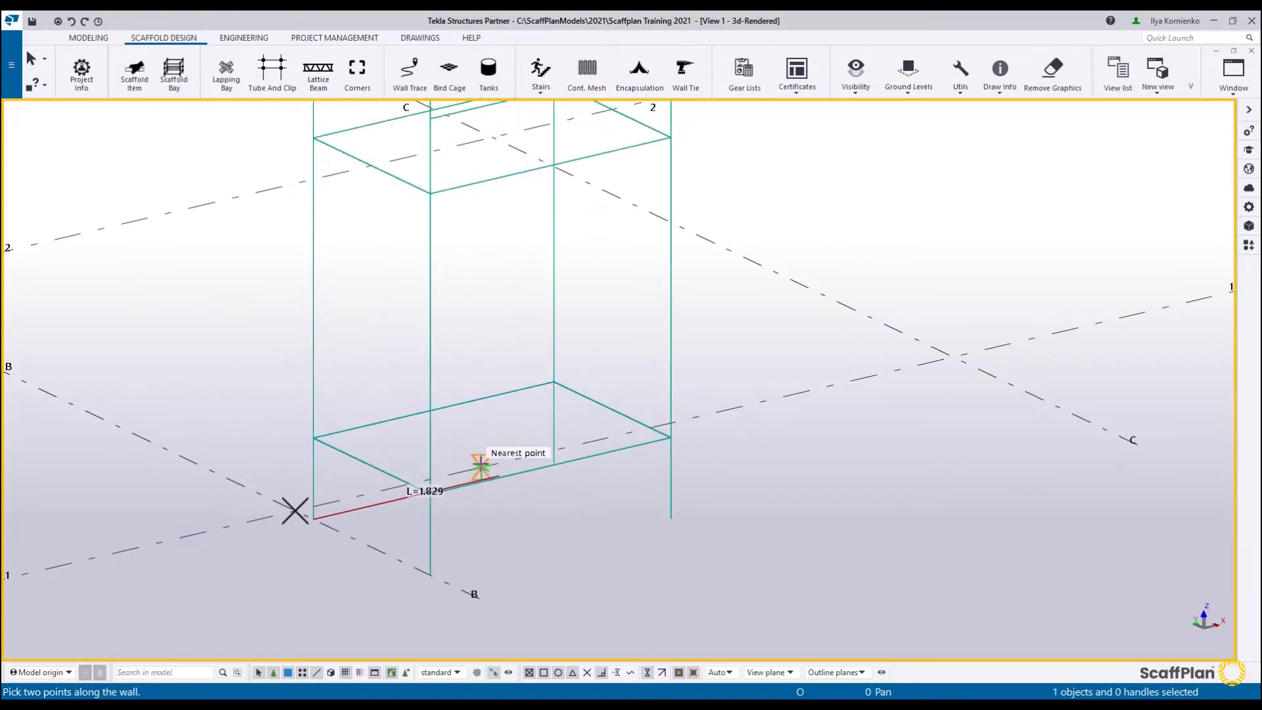
click(566, 440)
middle_drag(665, 400, 503, 483)
middle_drag(484, 347, 482, 377)
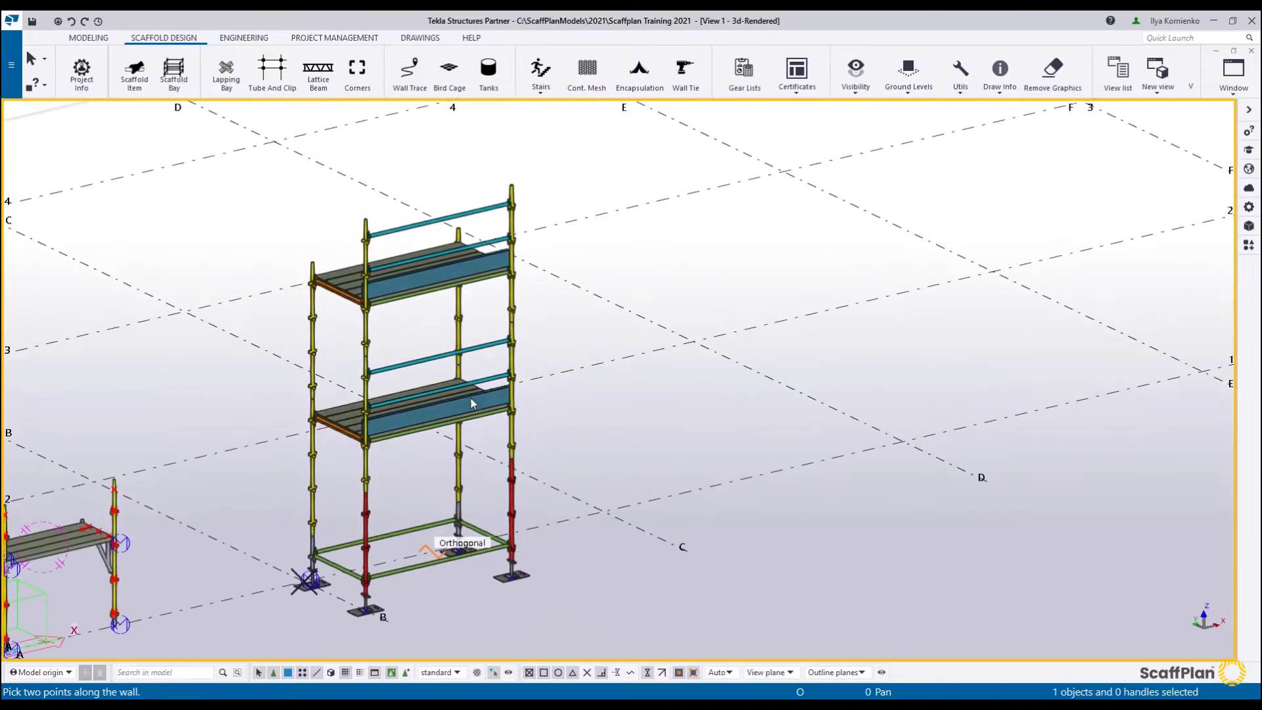
middle_drag(421, 434, 334, 373)
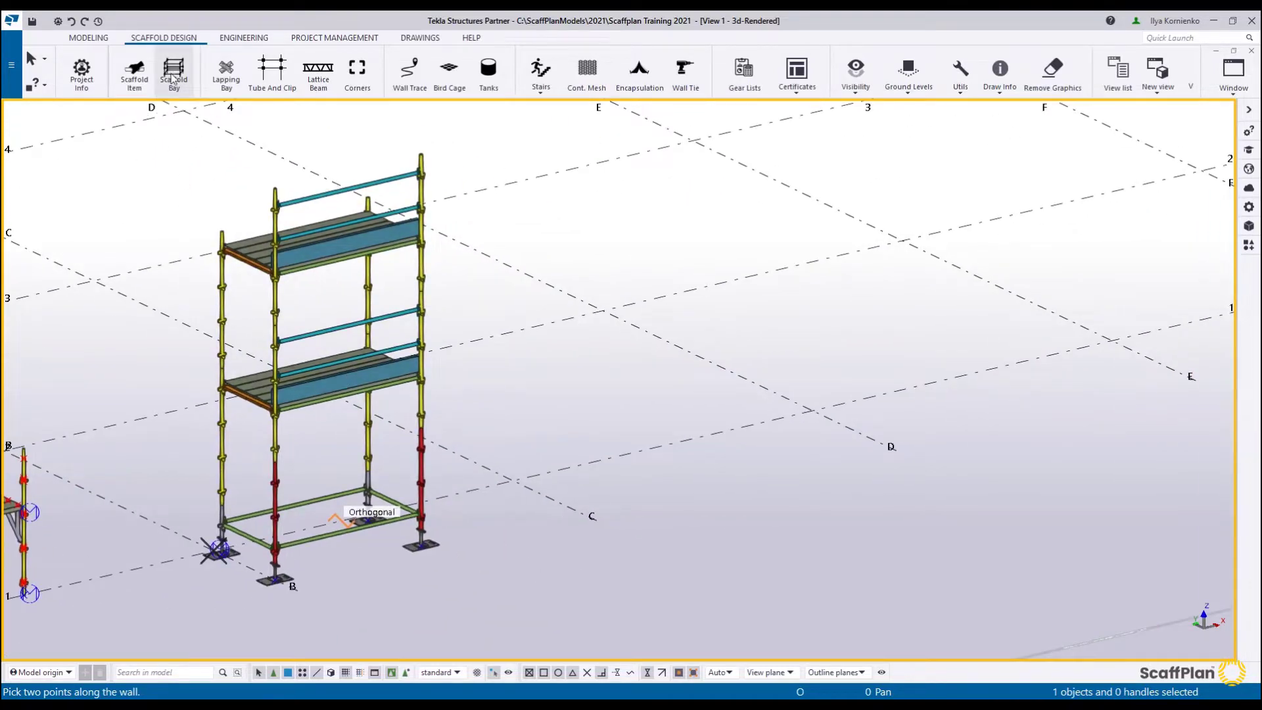
Place a second scaffold bay along grid line 1, leaving a gap after the first, and set its length to 1.27 m.
click(444, 496)
click(606, 460)
middle_drag(573, 473, 584, 489)
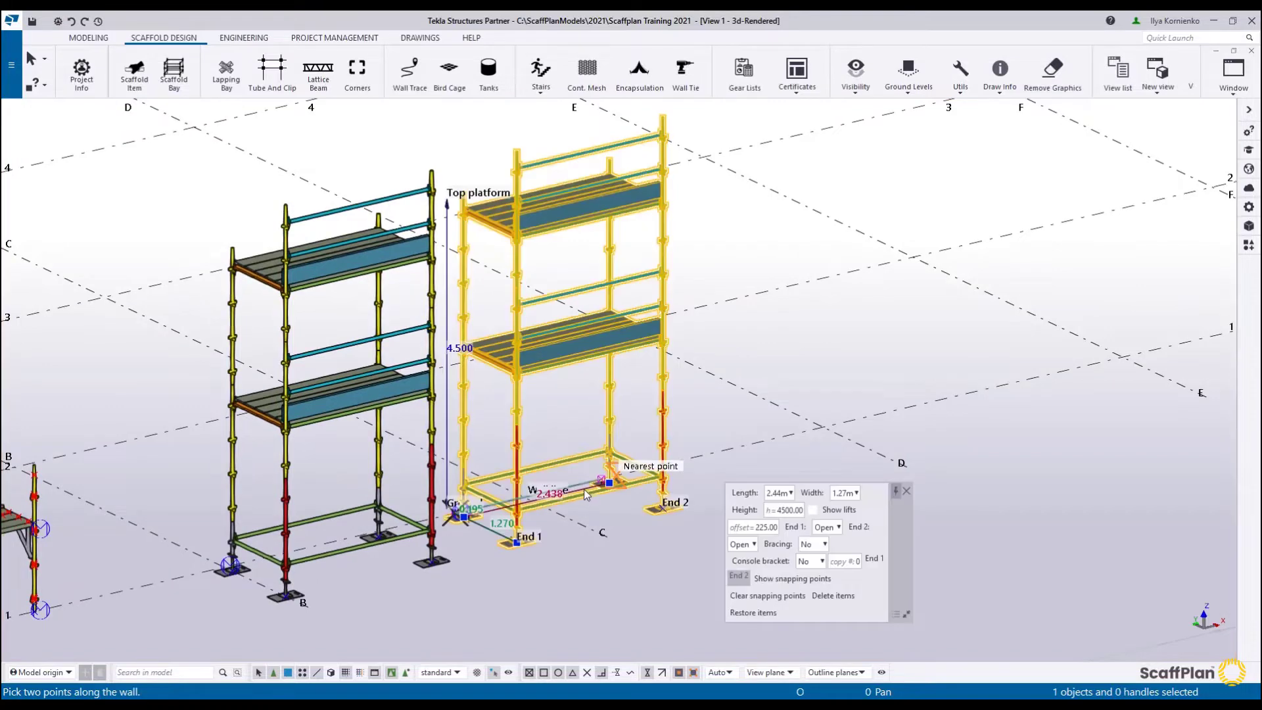
click(789, 493)
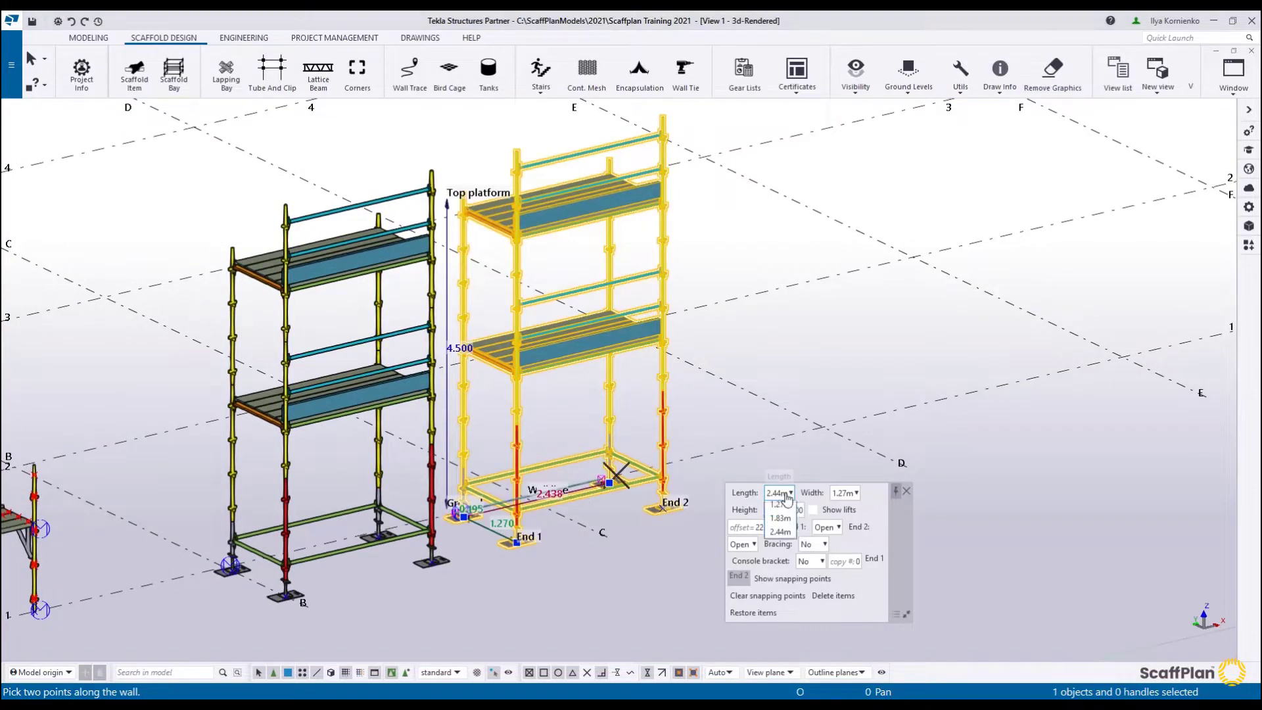
click(780, 534)
middle_drag(519, 338, 531, 322)
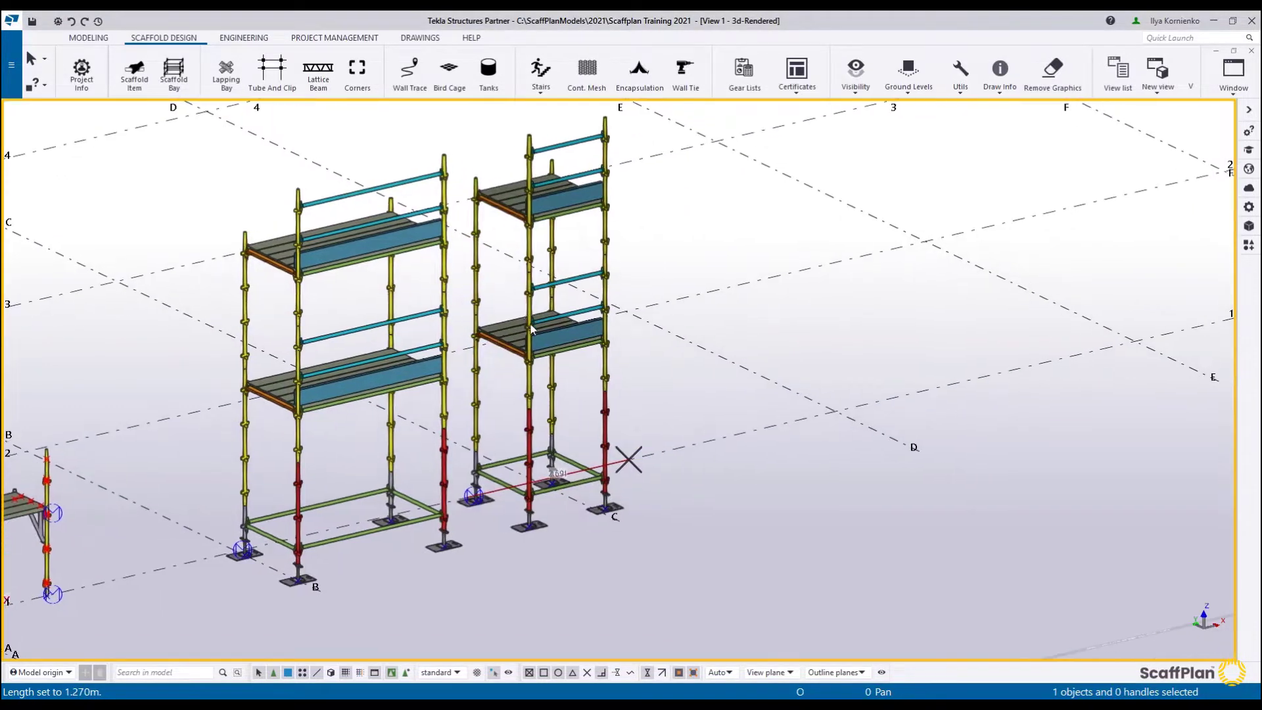
Bridge the gap between the two separate scaffold bays with Lapping Bay, then end the command.
click(230, 78)
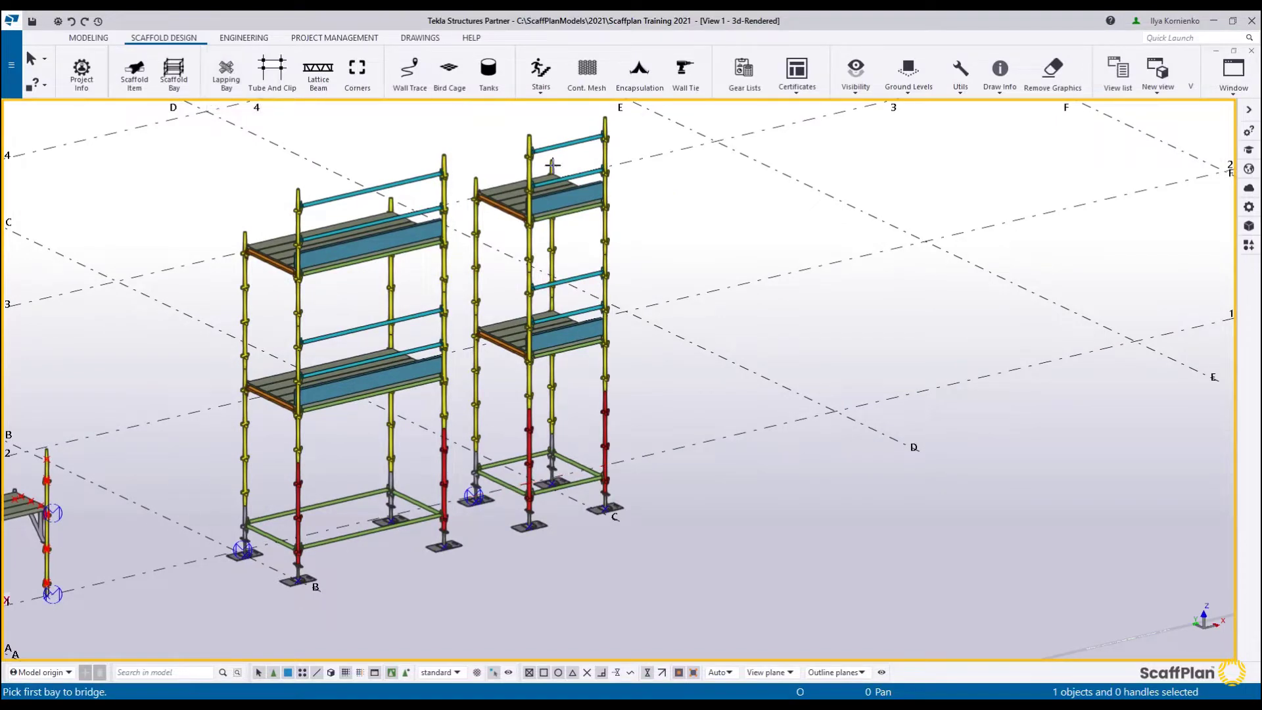
click(527, 209)
middle_drag(361, 273, 312, 333)
right_click(588, 256)
click(624, 265)
Examine the lapped decks, toe boards, guardrail tubes and couplers bridging the gap between the two bays.
scroll(395, 453, up, 3)
scroll(454, 331, down, 3)
ctrl+middle_drag(470, 327, 414, 339)
scroll(407, 340, up, 8)
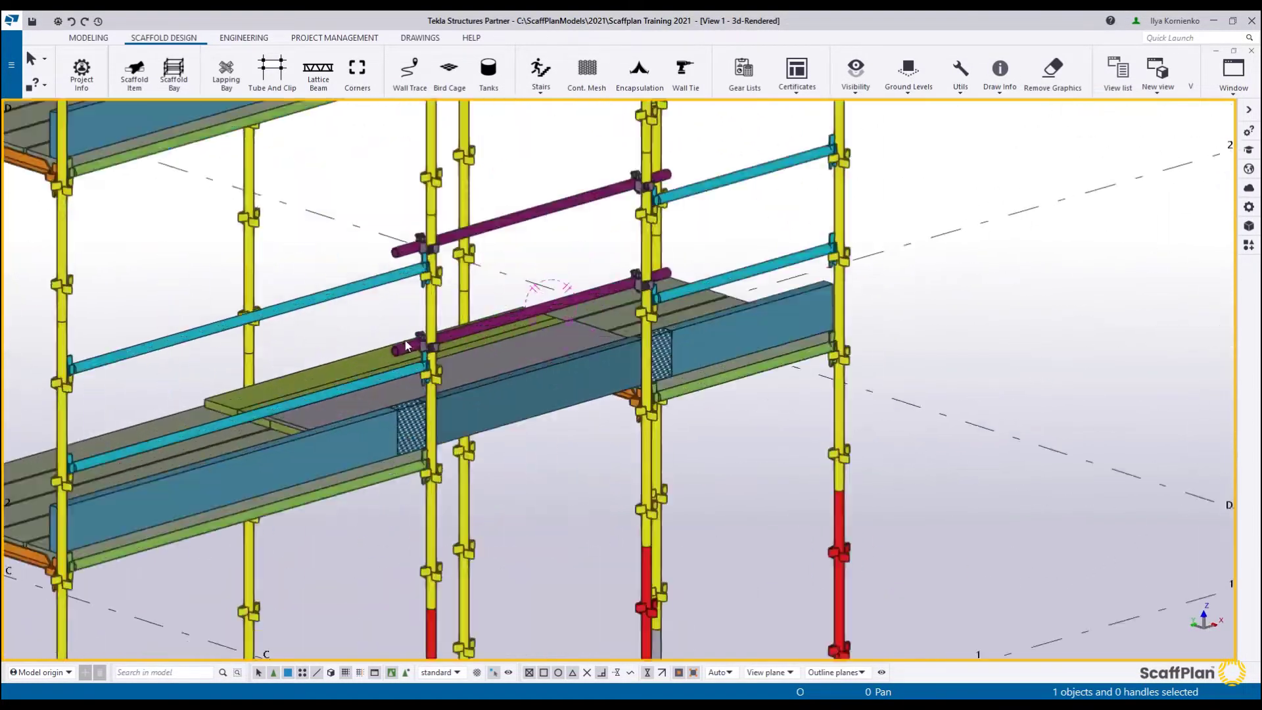
ctrl+middle_drag(499, 356, 524, 349)
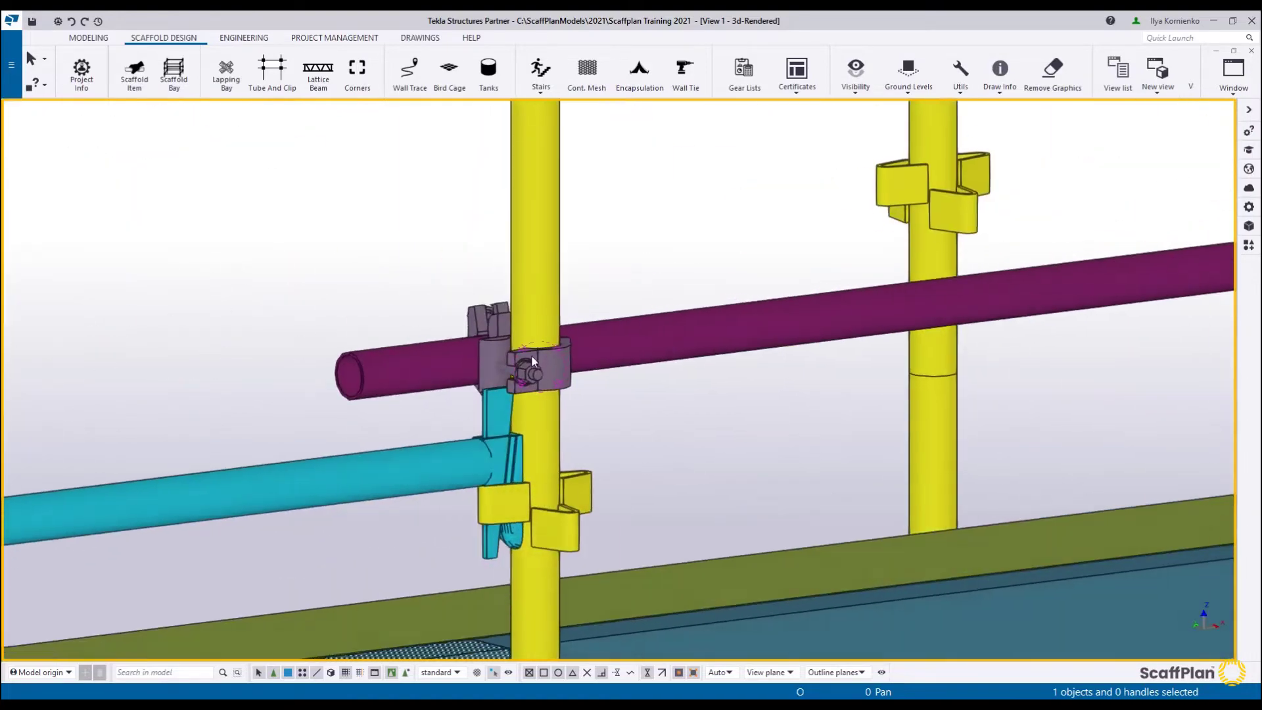
scroll(548, 374, down, 8)
middle_drag(548, 374, 422, 420)
scroll(637, 297, down, 3)
middle_drag(637, 297, 610, 326)
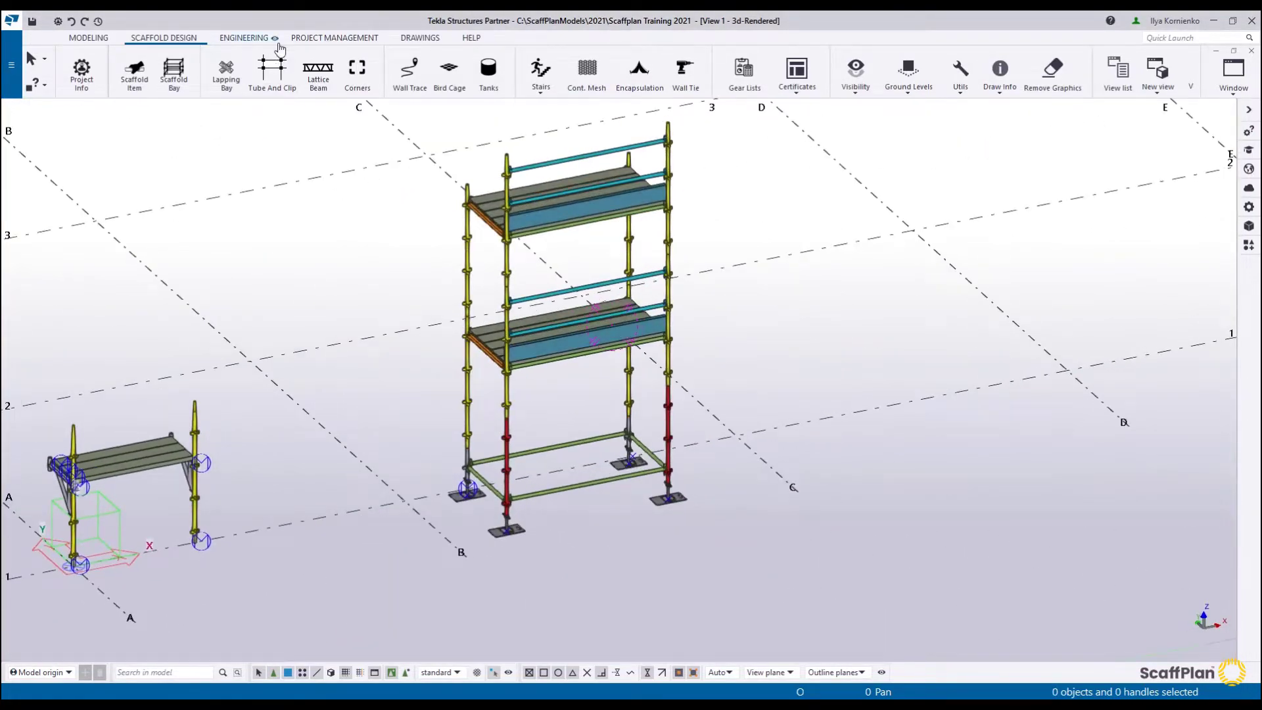
Place a 1.27 m scaffold bay along grid line 1, directly beside the end standards of the first bay.
click(174, 69)
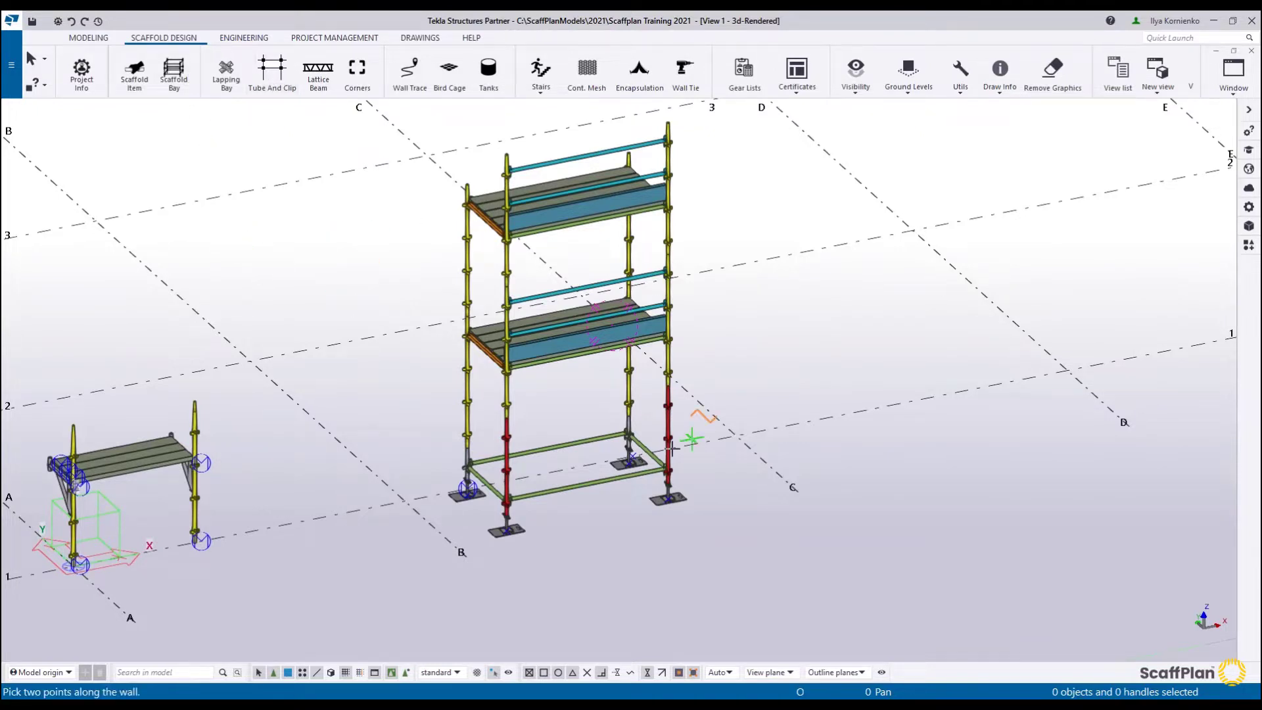
scroll(671, 448, up, 2)
click(621, 461)
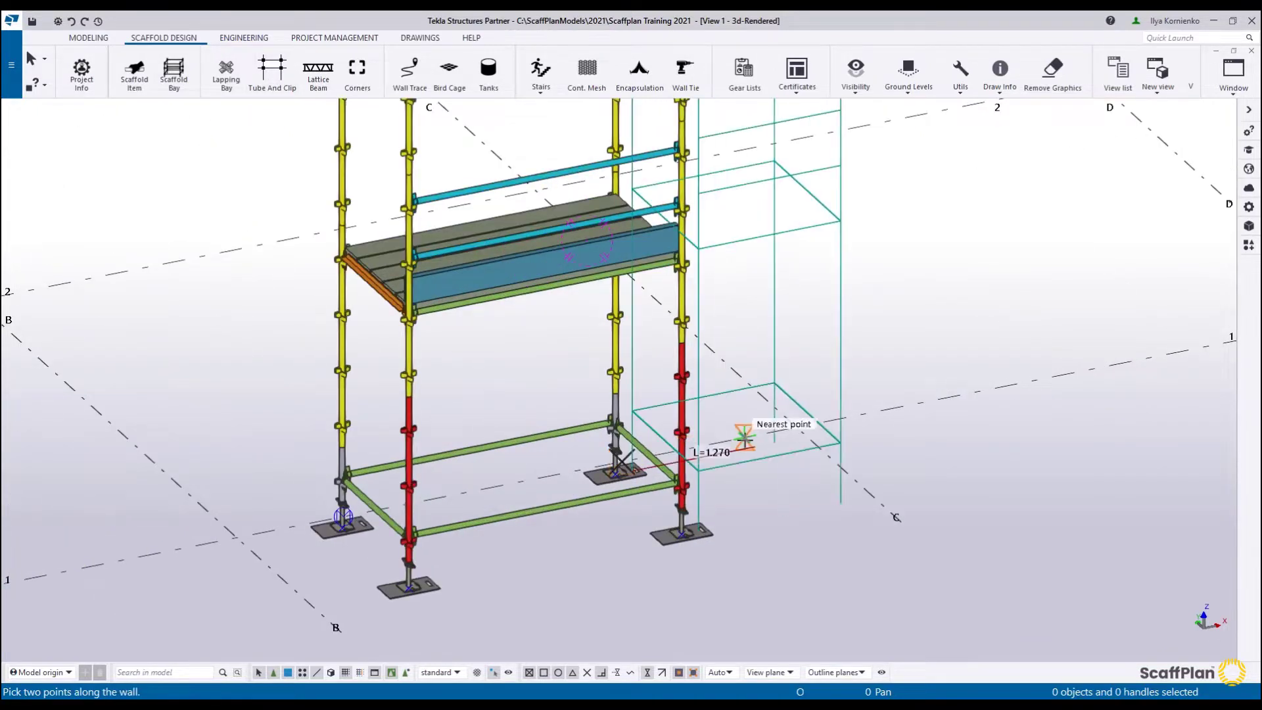
click(743, 437)
right_click(934, 336)
click(947, 342)
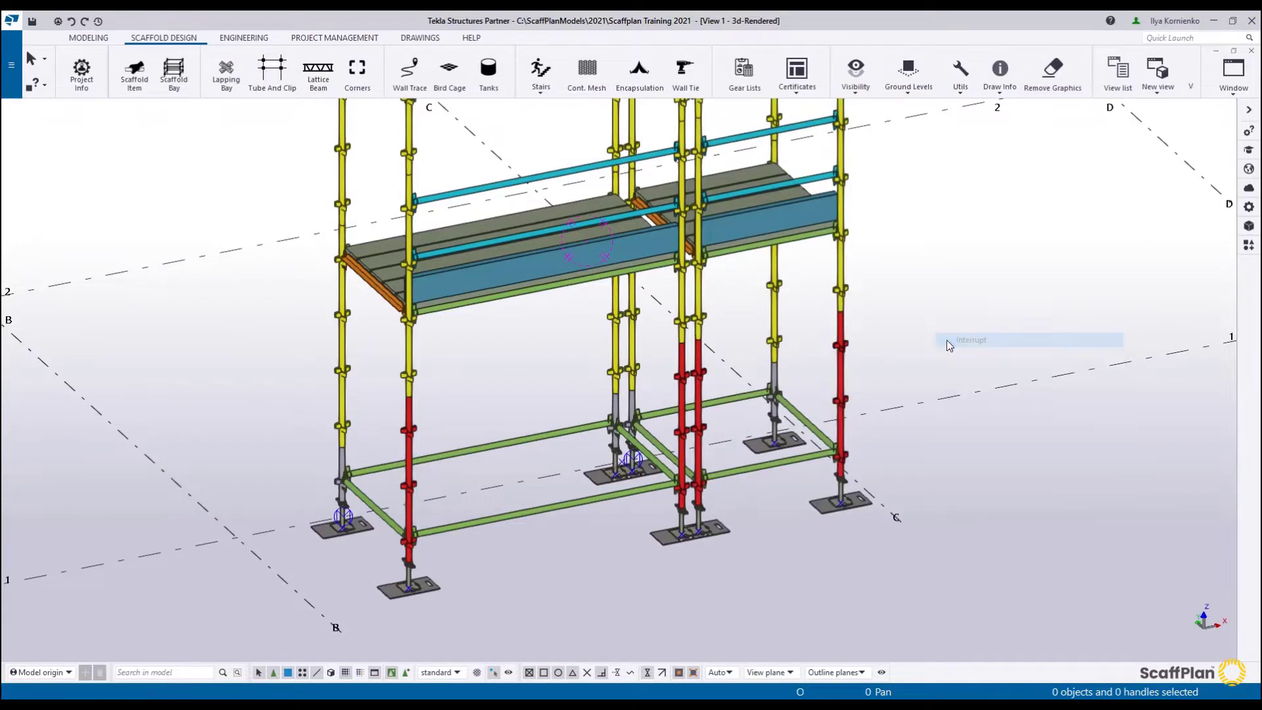
Tie the two adjacent bays together with Tube And Clip, picking the longer bay first and the 1.27 m bay second.
click(283, 81)
middle_drag(602, 254, 548, 373)
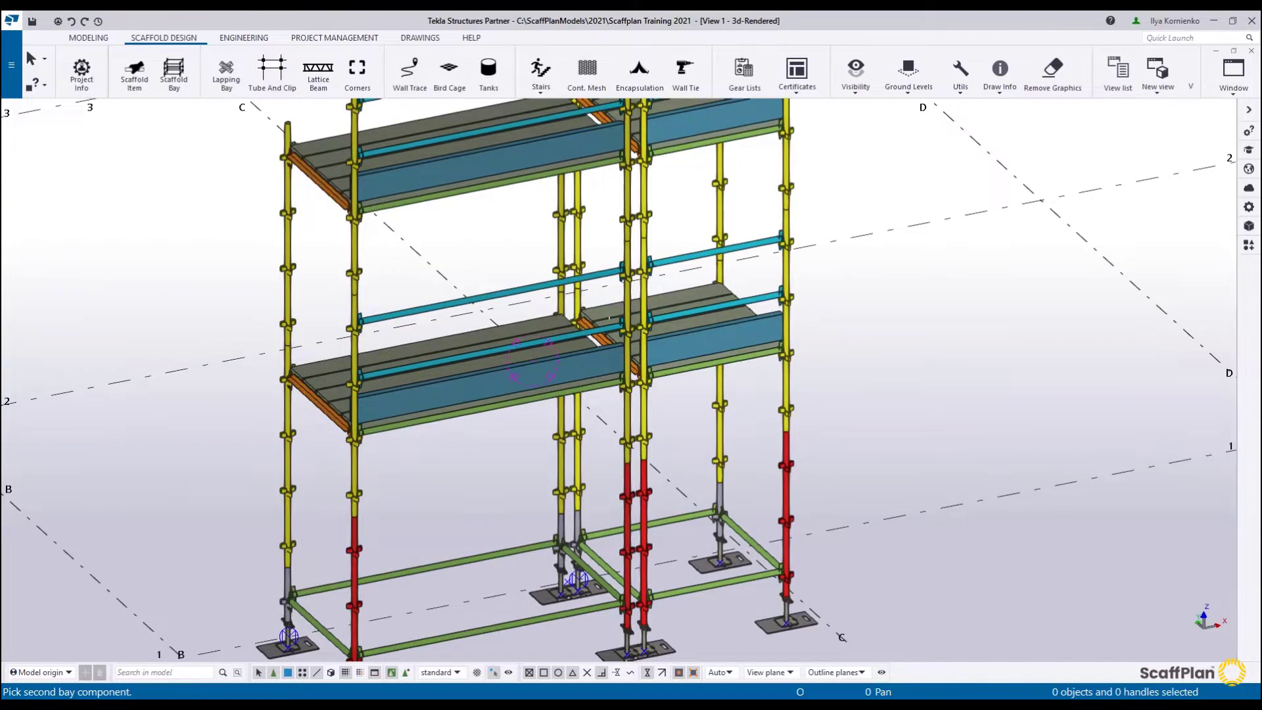
click(744, 328)
right_click(906, 288)
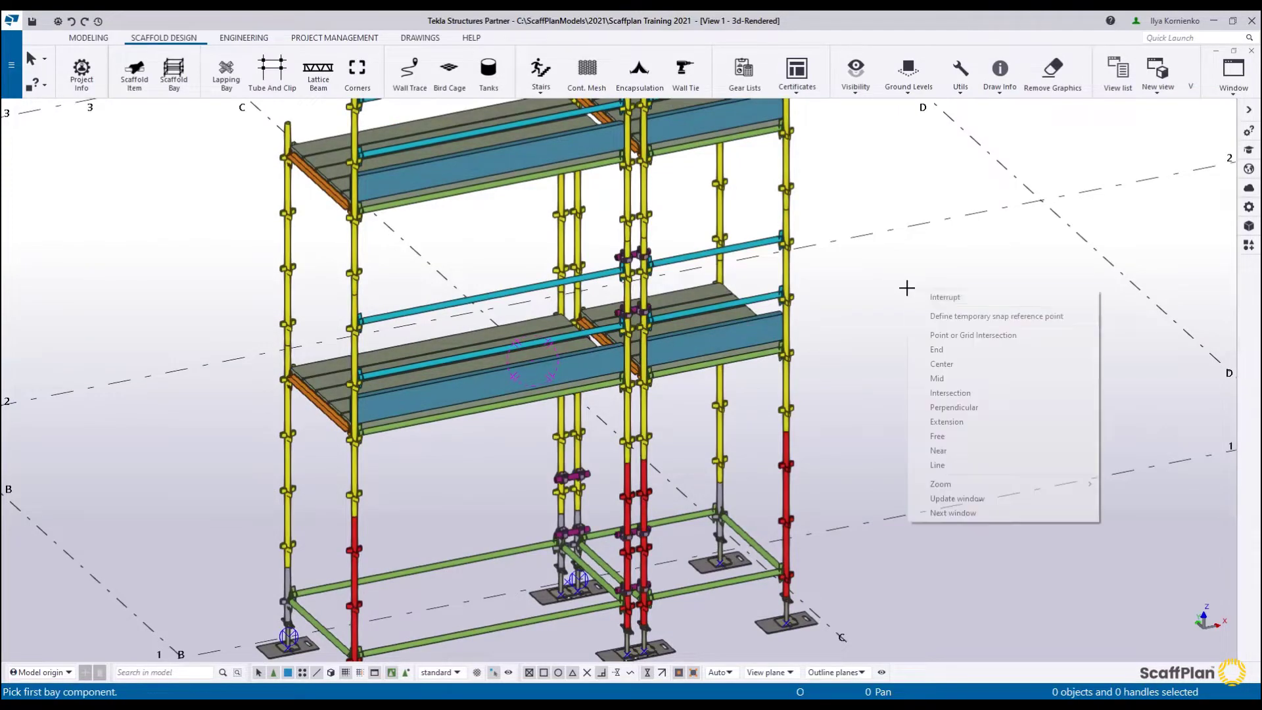
click(913, 296)
Examine the tube and clip connections between the paired standards of the two adjacent bays.
middle_drag(624, 108, 640, 329)
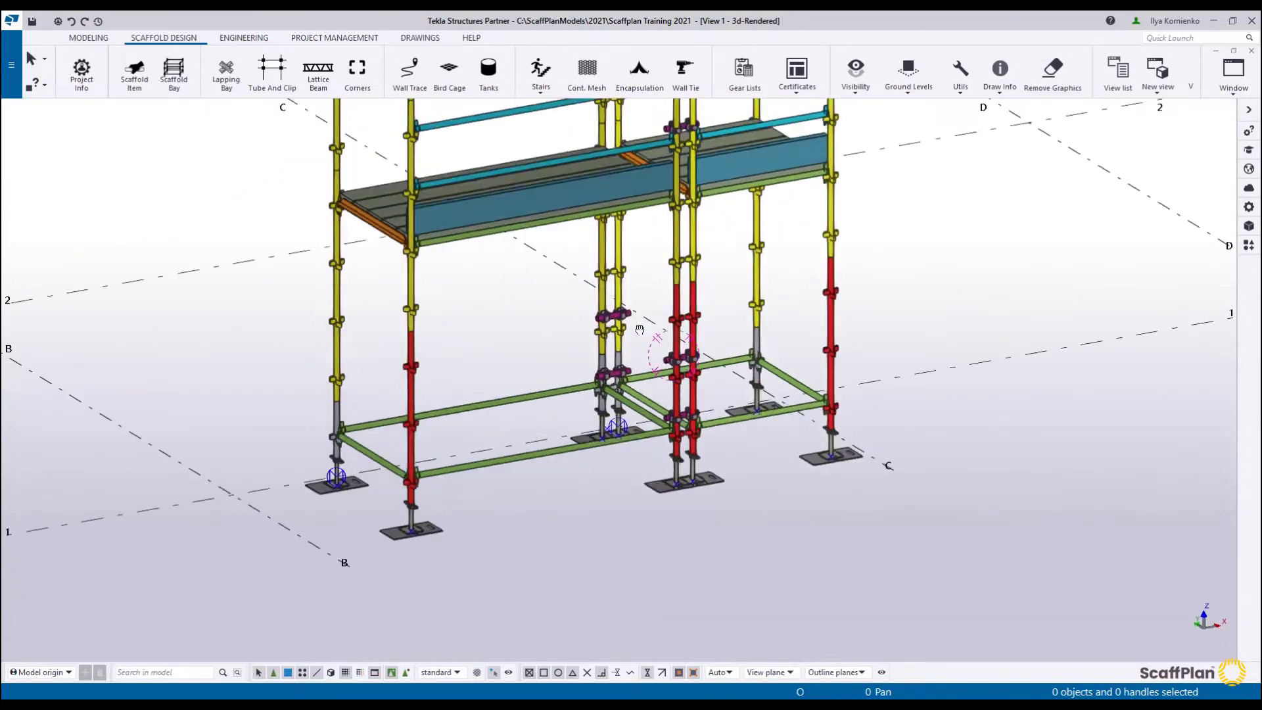
scroll(668, 348, up, 6)
ctrl+middle_drag(672, 369, 954, 340)
scroll(659, 377, down, 4)
ctrl+middle_drag(659, 377, 433, 387)
scroll(598, 362, down, 3)
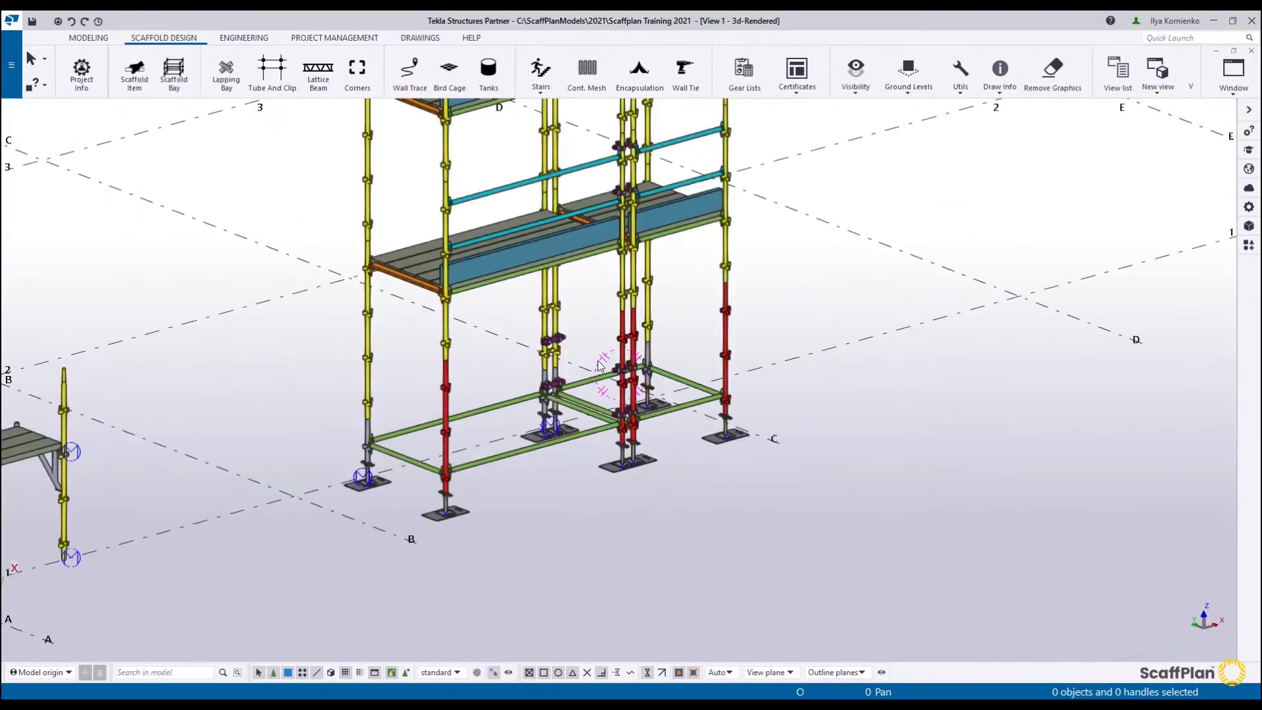
scroll(600, 366, down, 4)
scroll(499, 365, down, 5)
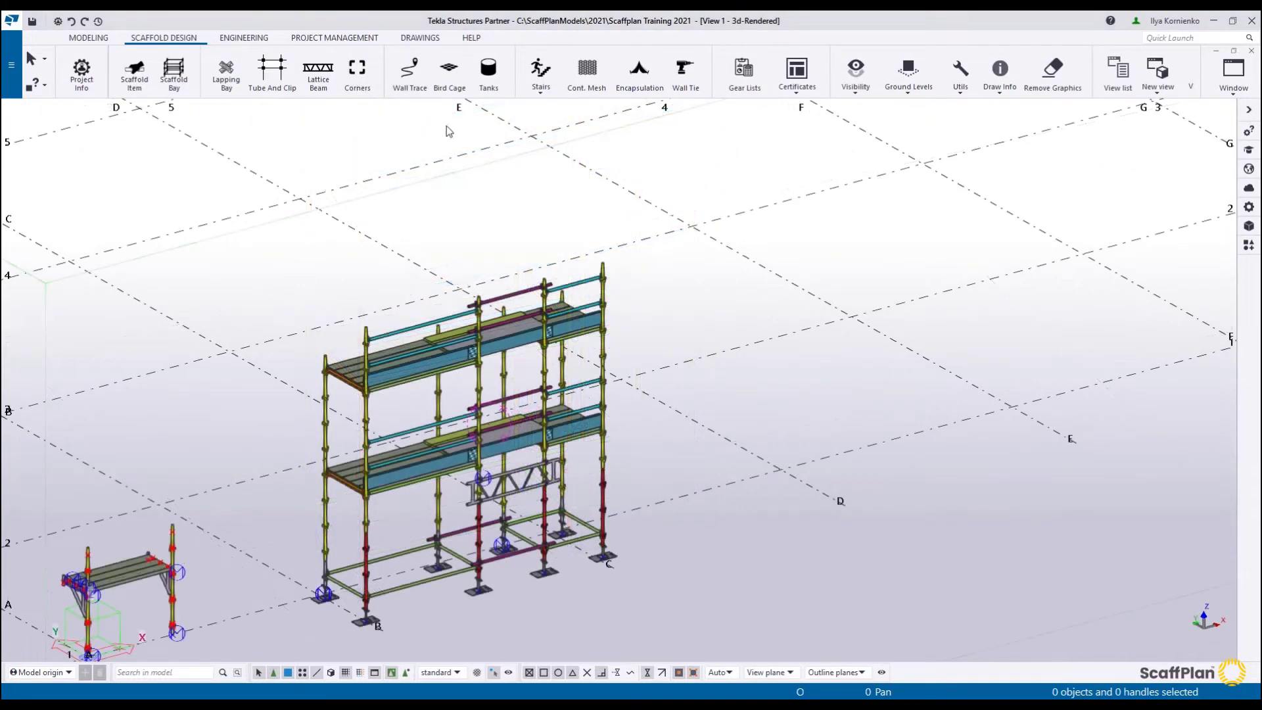
Place a scaffold bay perpendicular to the existing run, starting at grid intersection C-1 and extending along grid line C in the positive Y direction.
click(176, 74)
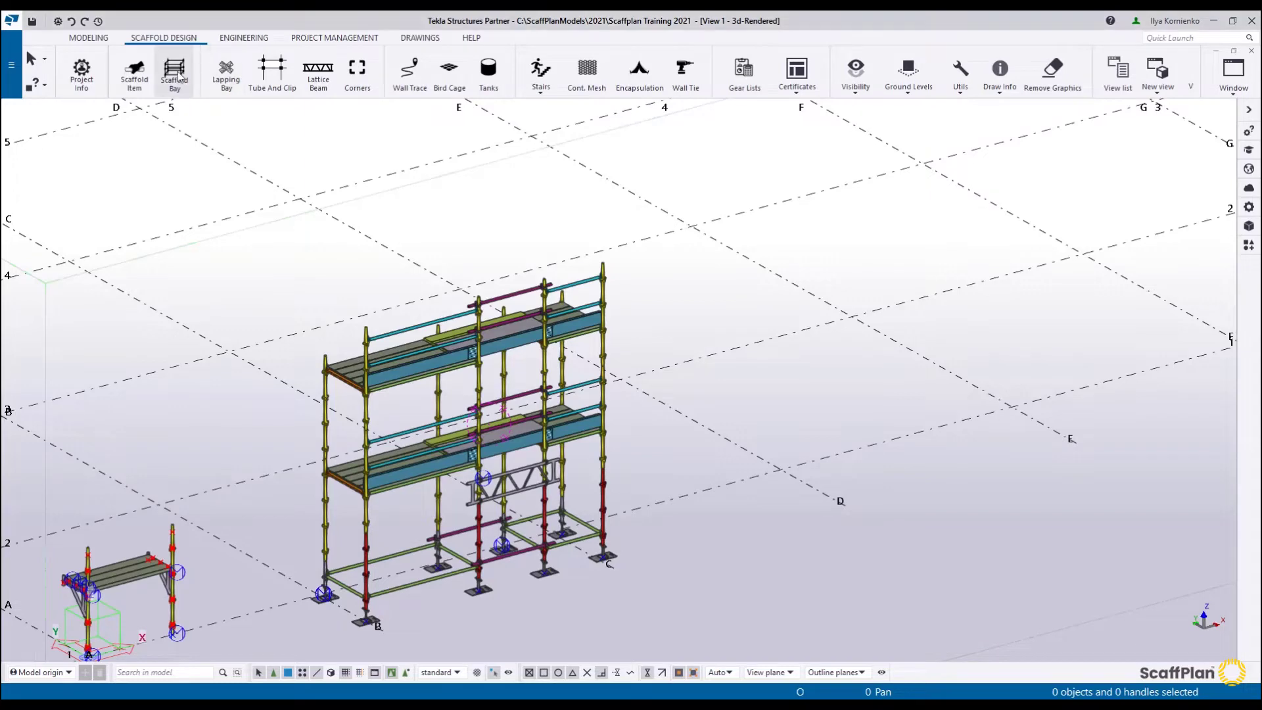
scroll(604, 530, up, 3)
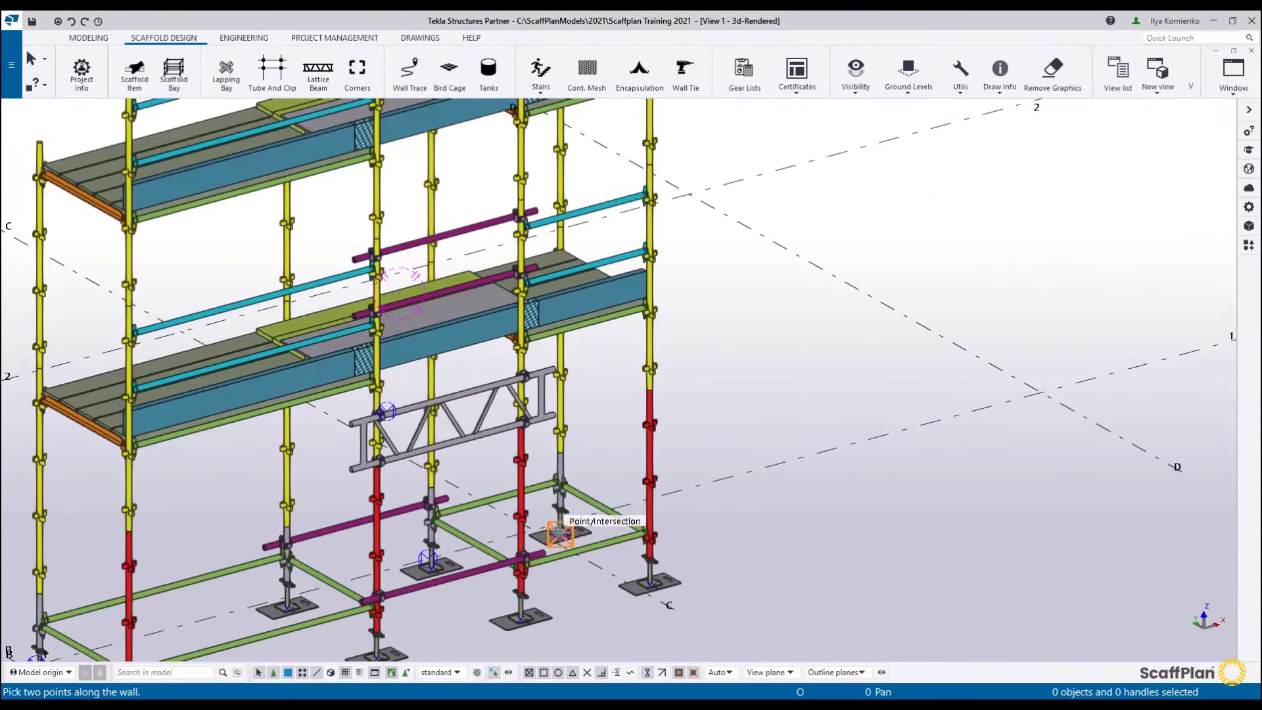
scroll(546, 513, up, 1)
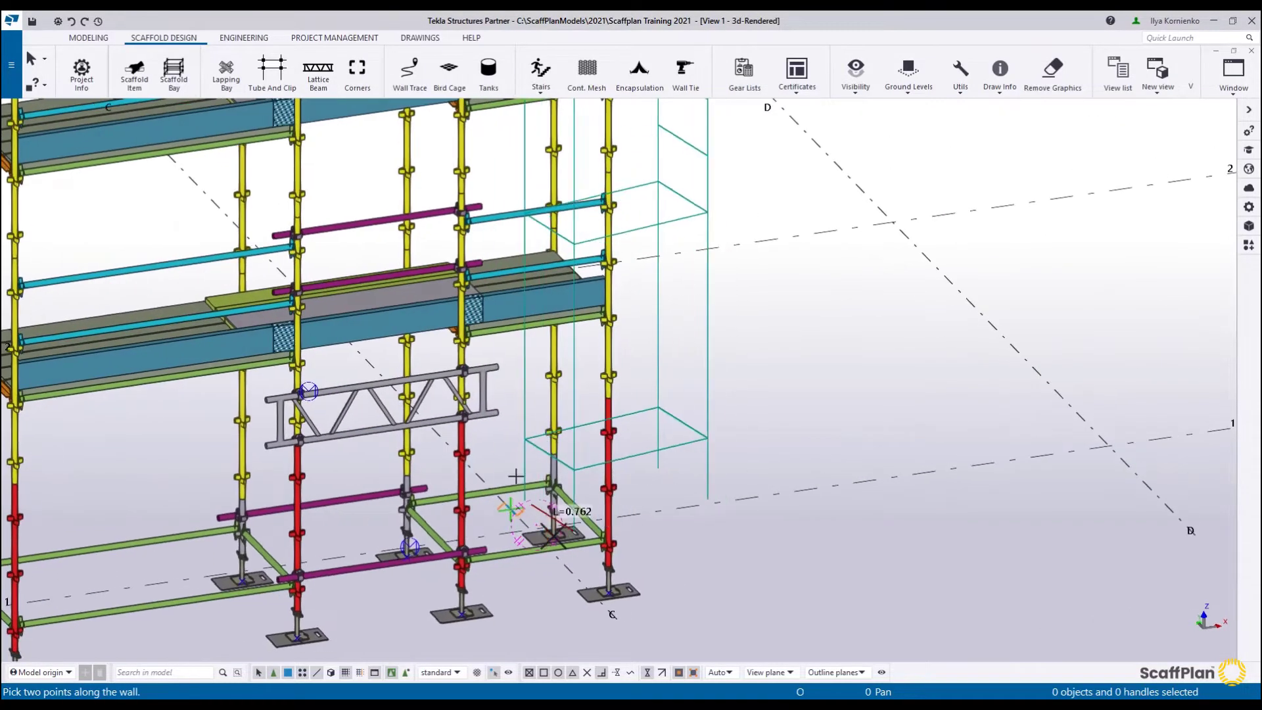
click(481, 460)
right_click(870, 379)
click(886, 389)
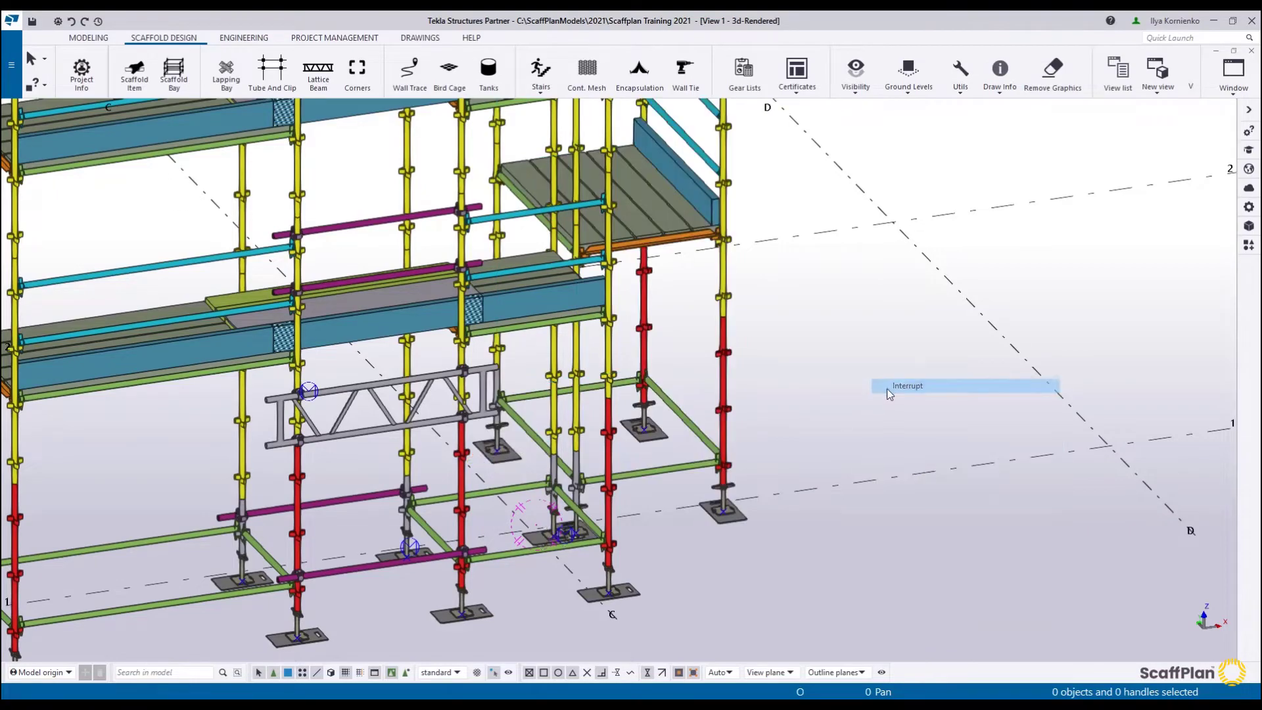
Create a corner arrangement with the perfect-corner options, picking the 1.27 m end bay first and the perpendicular bay second.
scroll(885, 388, down, 3)
ctrl+middle_drag(1006, 239, 744, 306)
scroll(847, 230, up, 2)
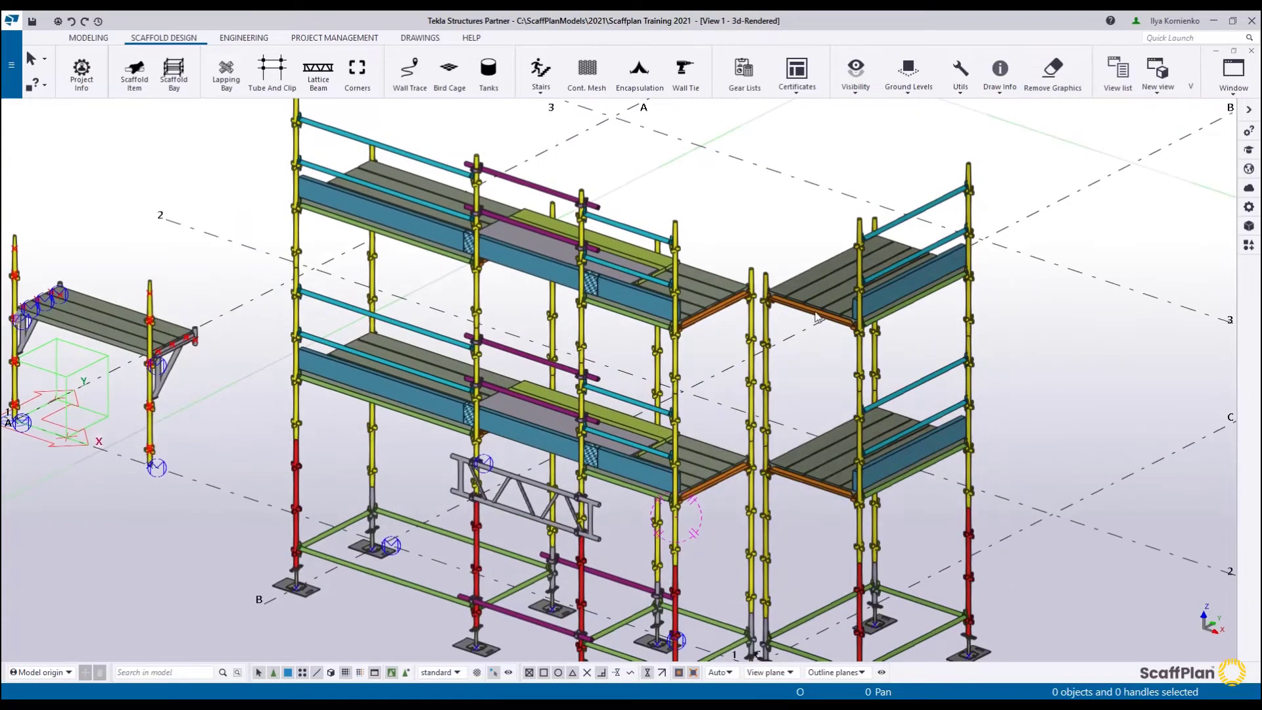
middle_drag(575, 239, 378, 237)
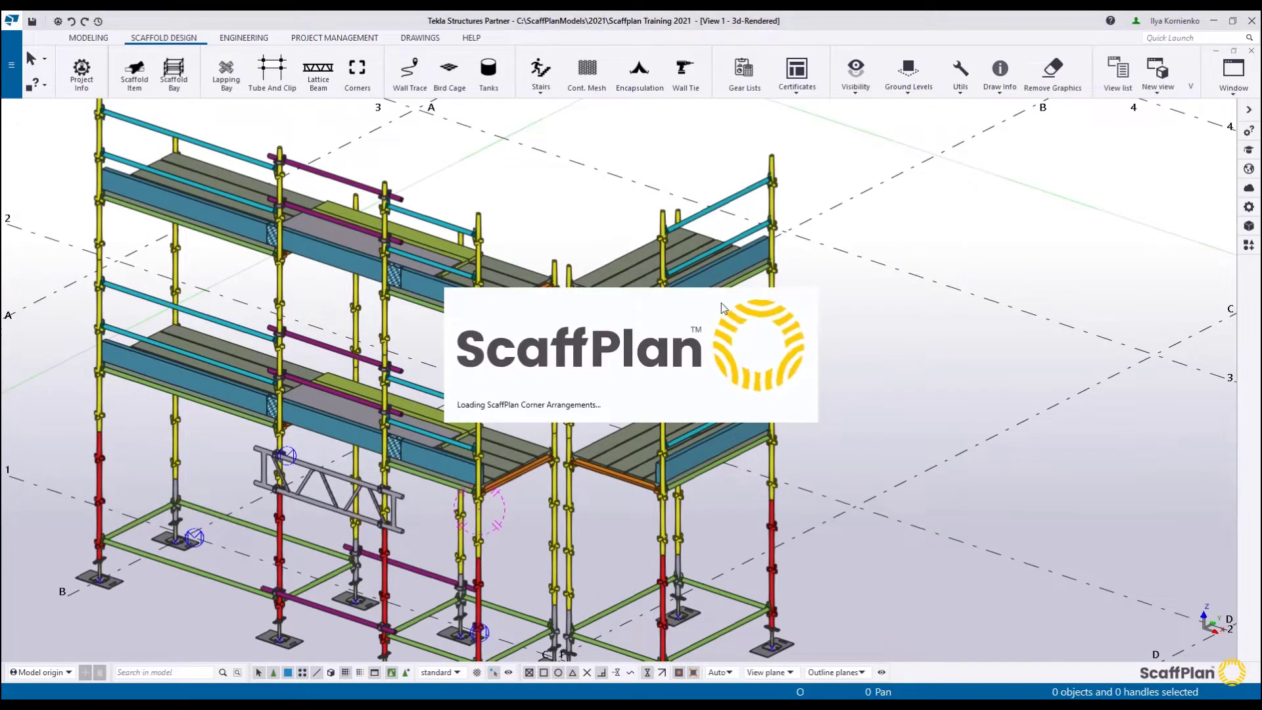
drag(591, 125, 1050, 132)
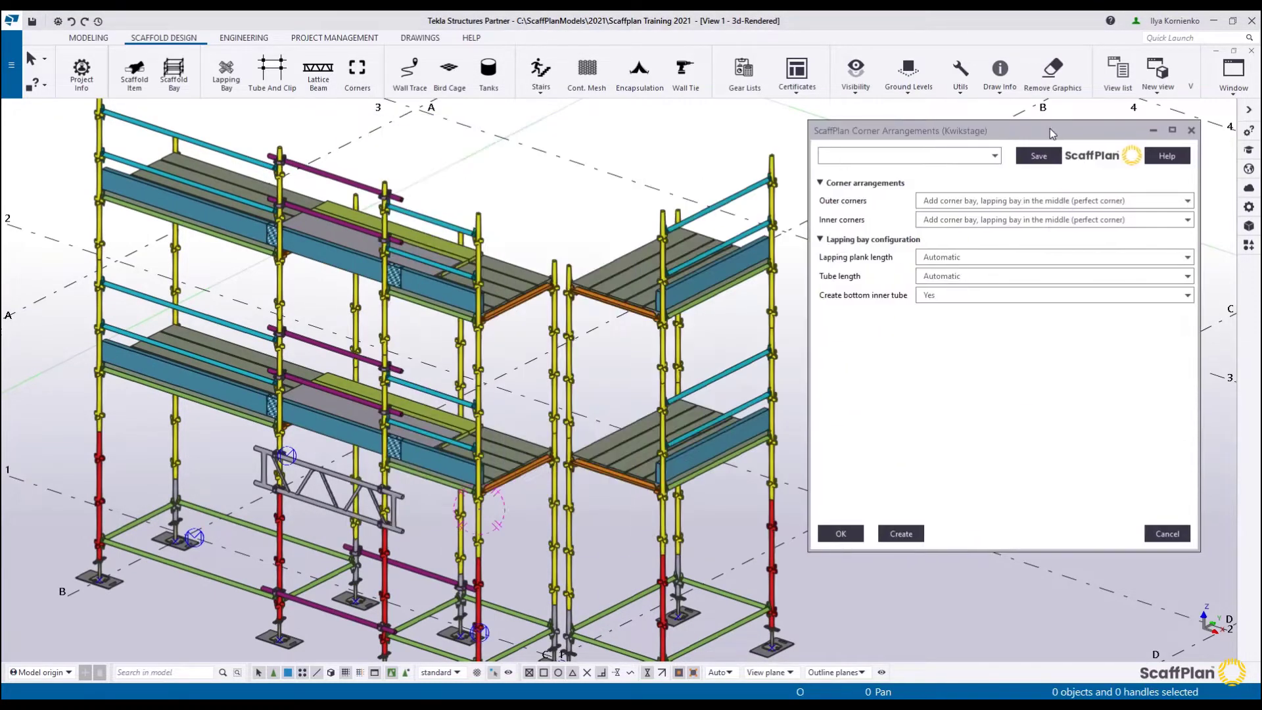
middle_drag(655, 267, 577, 265)
click(899, 532)
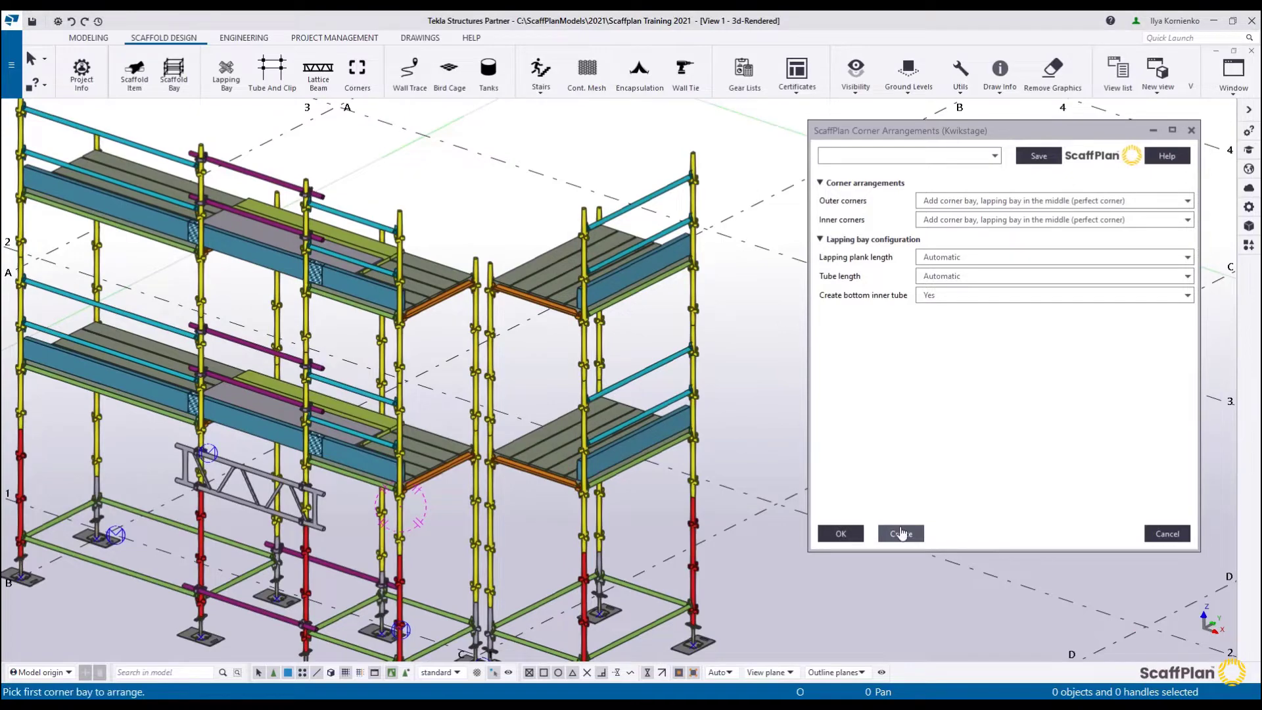
click(458, 287)
click(595, 303)
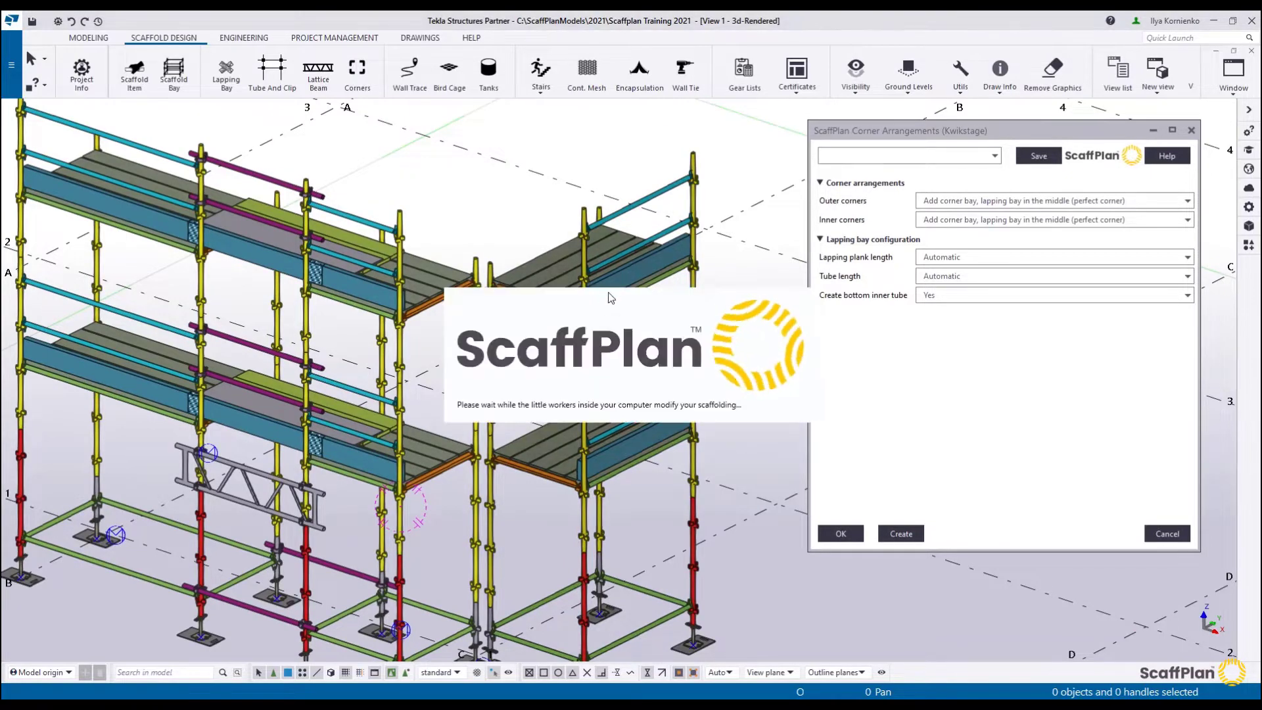
Examine the corner bay between the two perpendicular scaffold runs, and close the corner arrangement settings.
ctrl+middle_drag(460, 315, 492, 191)
ctrl+middle_drag(501, 251, 491, 286)
scroll(394, 258, up, 3)
ctrl+middle_drag(398, 251, 430, 357)
scroll(421, 230, down, 3)
scroll(414, 362, up, 3)
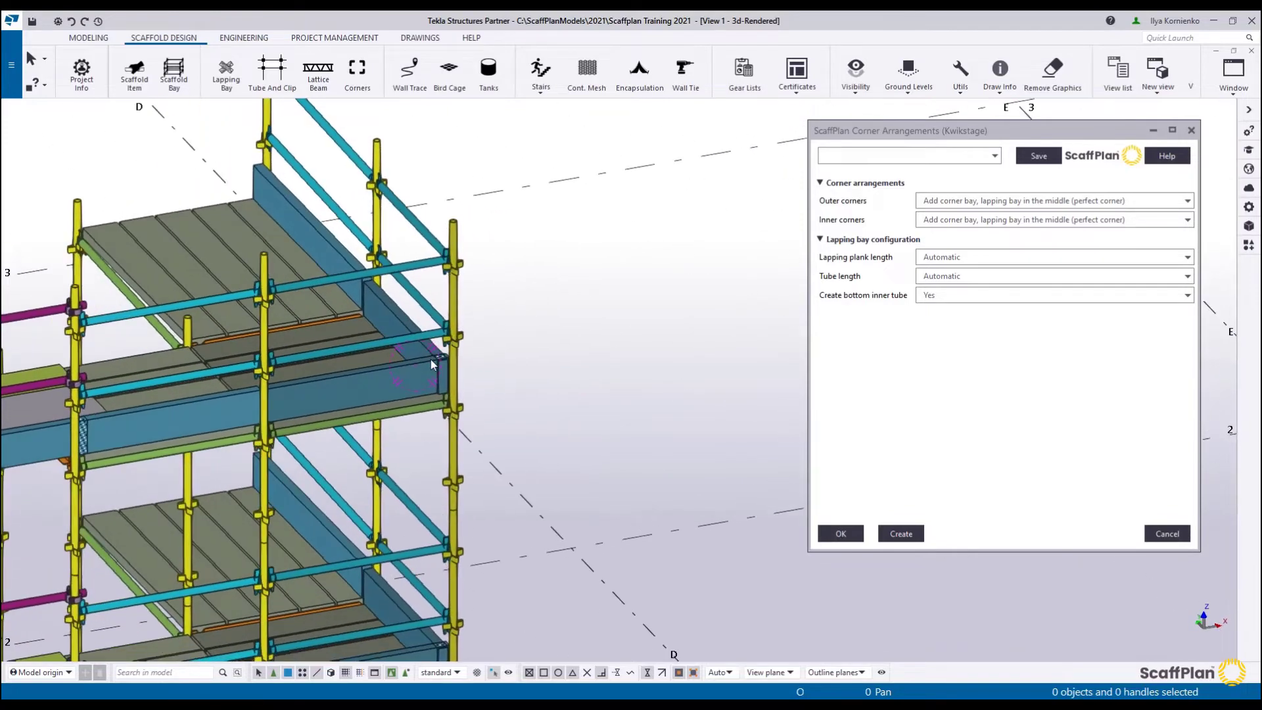
click(1190, 130)
Generate scaffolding with Wall Trace along a closed wall layout through grid intersections E-3, I-3, I-7, F-7 and D-5.
scroll(620, 289, down, 5)
click(410, 72)
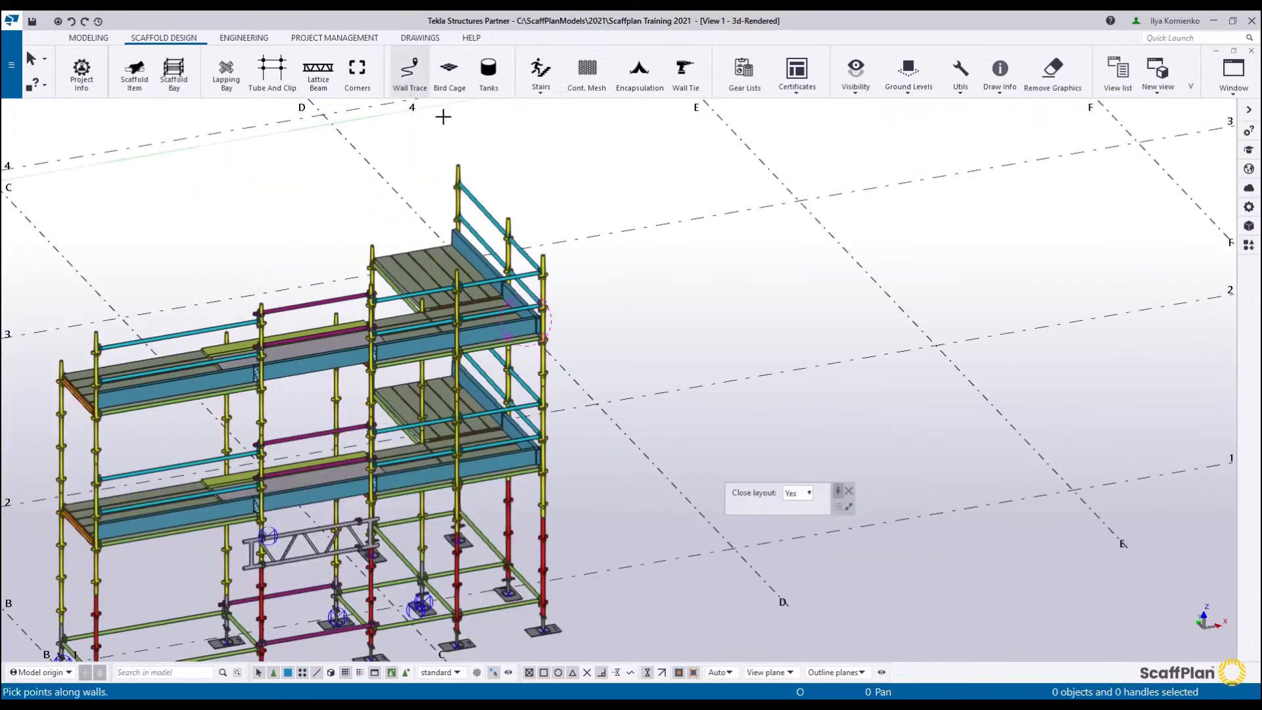
scroll(480, 448, up, 3)
scroll(481, 448, down, 5)
scroll(515, 422, up, 3)
click(477, 499)
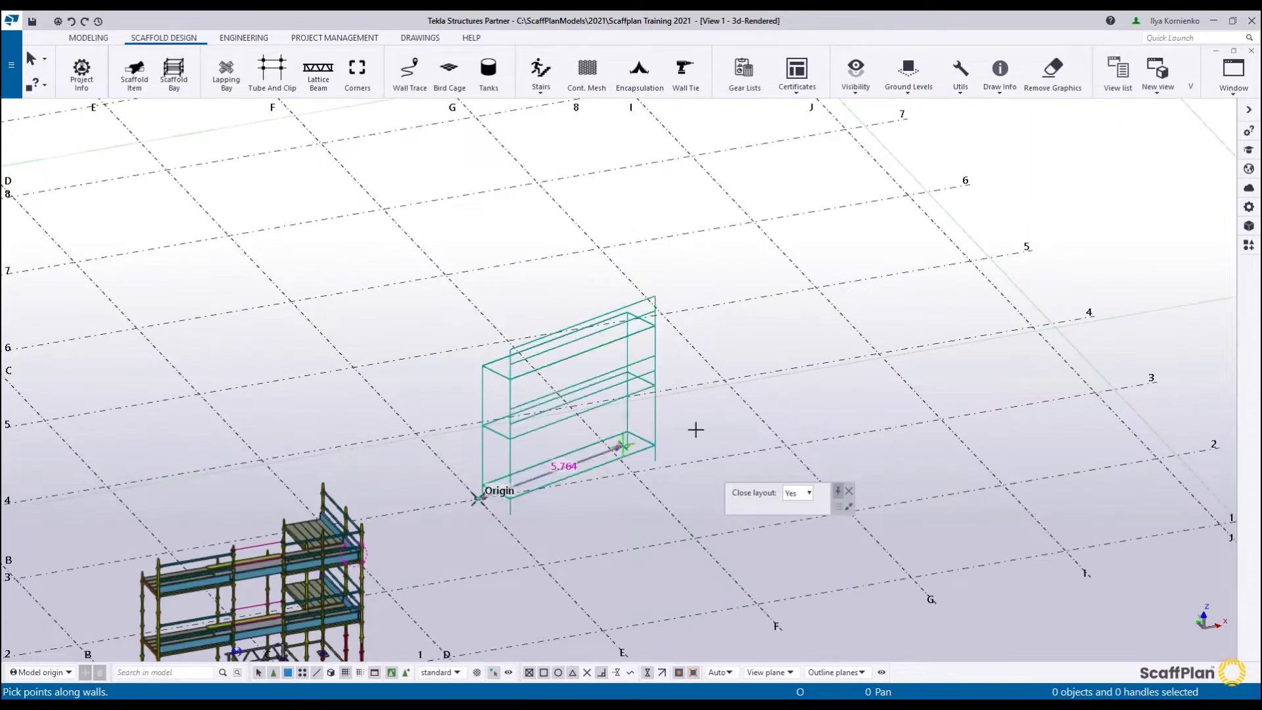
click(938, 420)
click(690, 155)
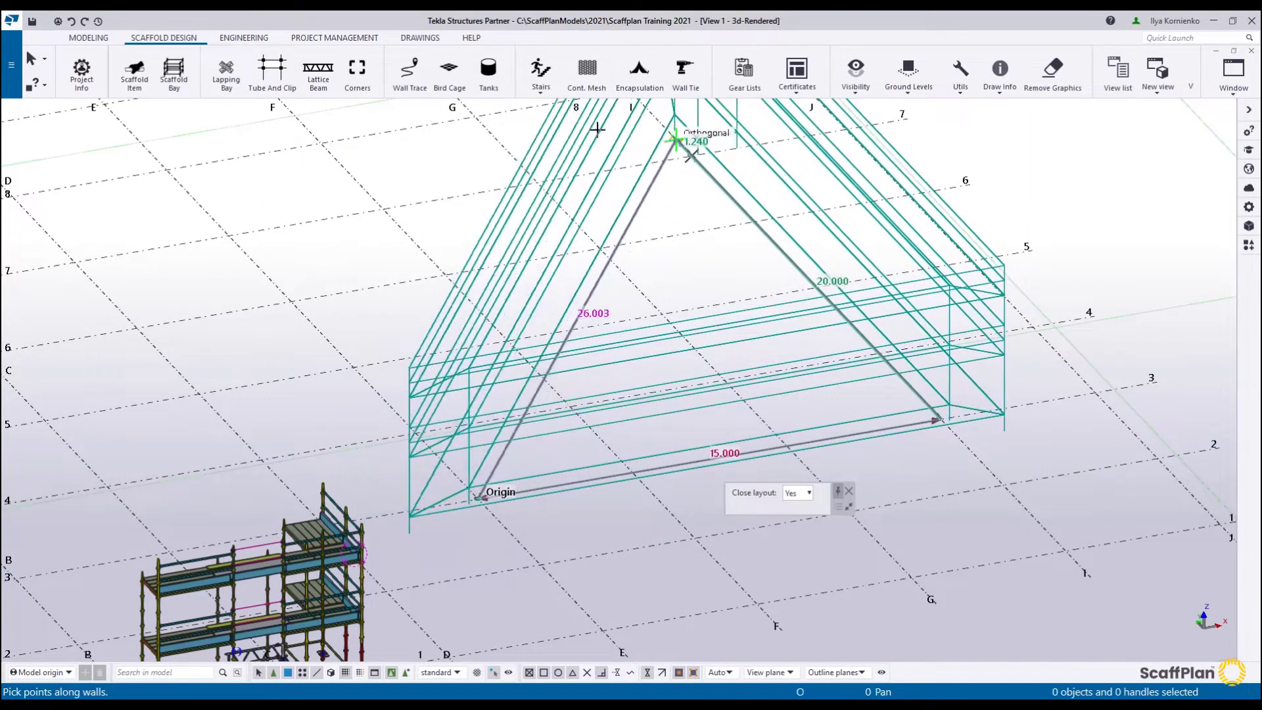
middle_drag(595, 130, 763, 236)
click(551, 316)
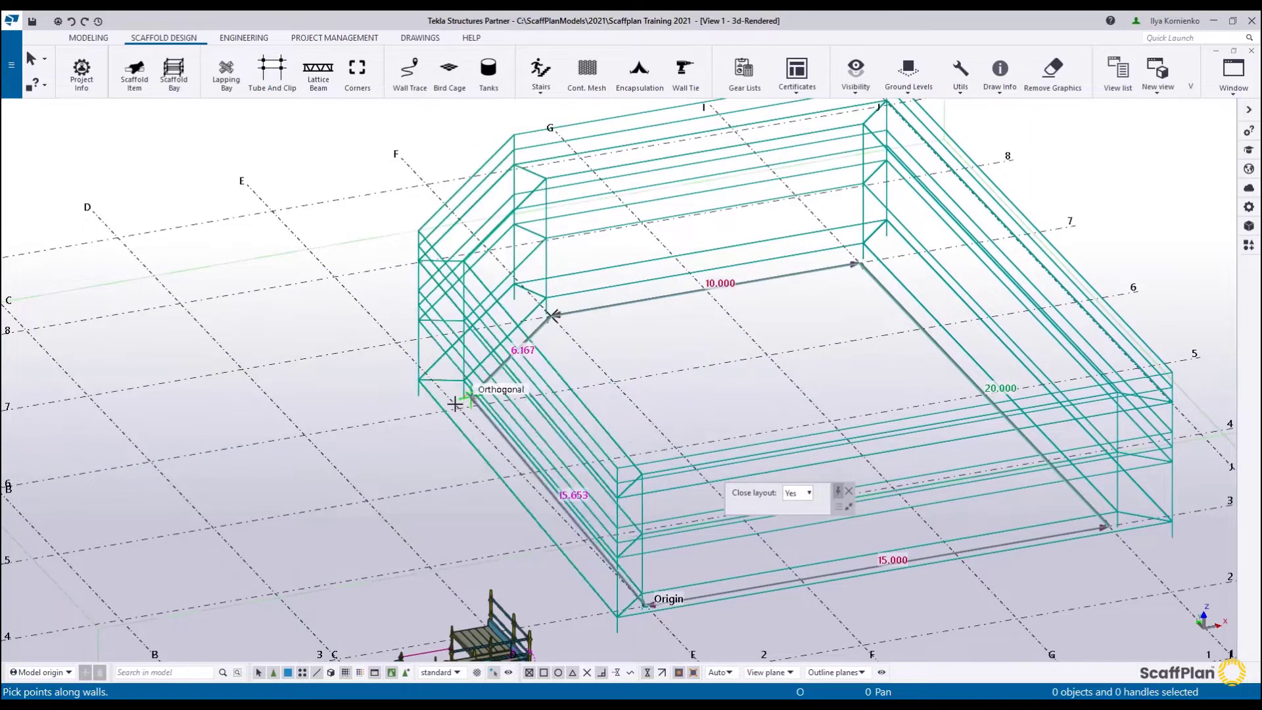
click(366, 501)
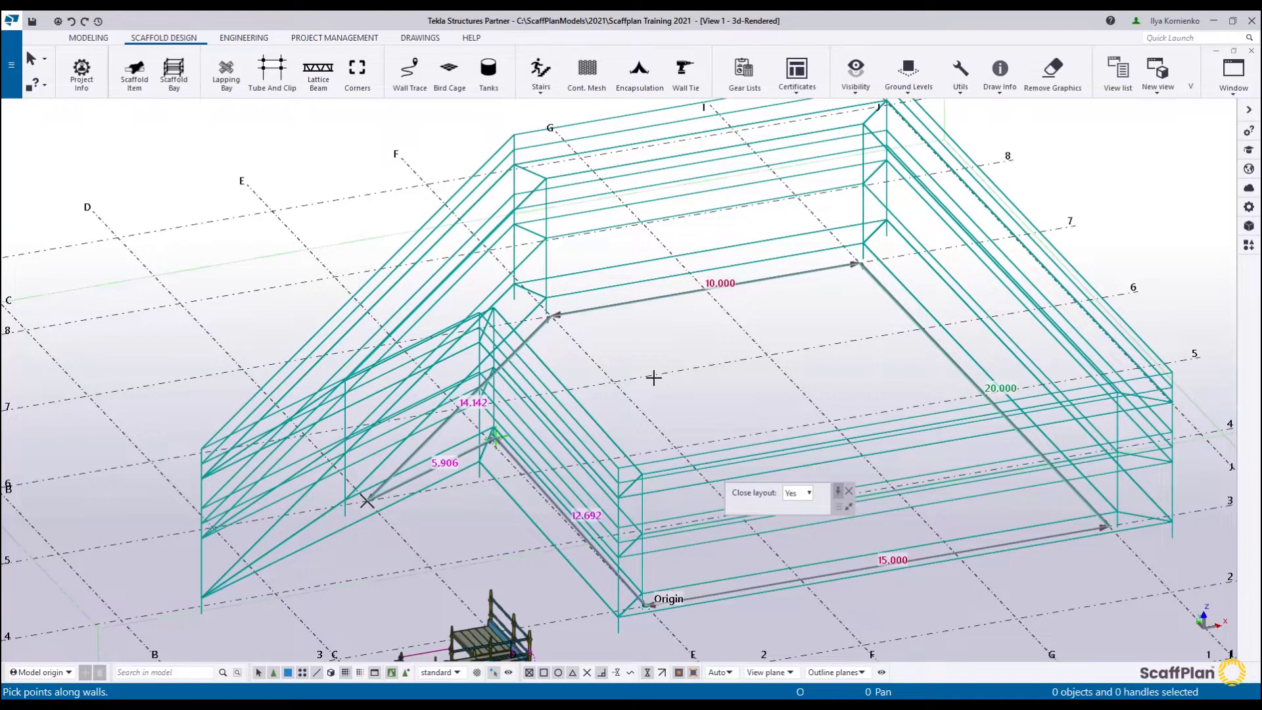
middle_click(671, 356)
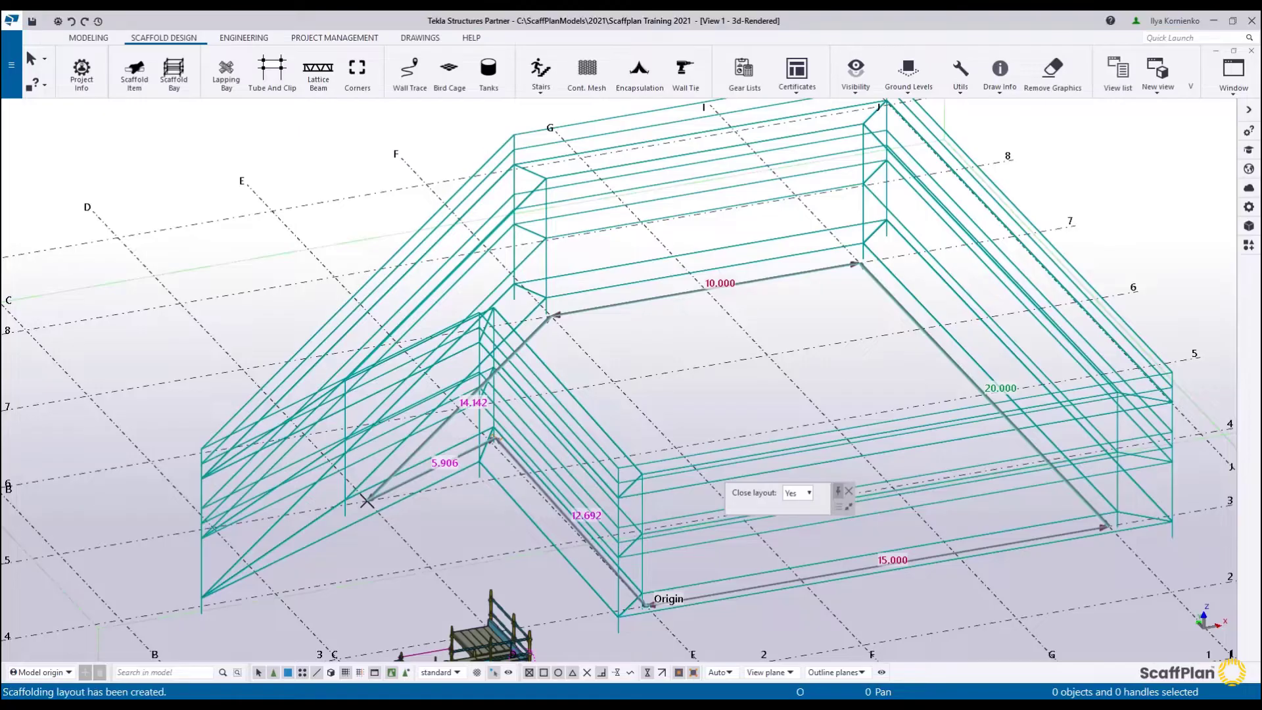
Examine the scaffolding around the traced wall layout, including its angled corners and lapping bays.
middle_drag(579, 487, 579, 437)
scroll(578, 437, up, 2)
scroll(579, 420, down, 3)
mouse_move(470, 391)
ctrl+middle_down()
mouse_move(663, 373)
mouse_move(493, 397)
mouse_move(473, 414)
ctrl+middle_up()
scroll(654, 404, up, 5)
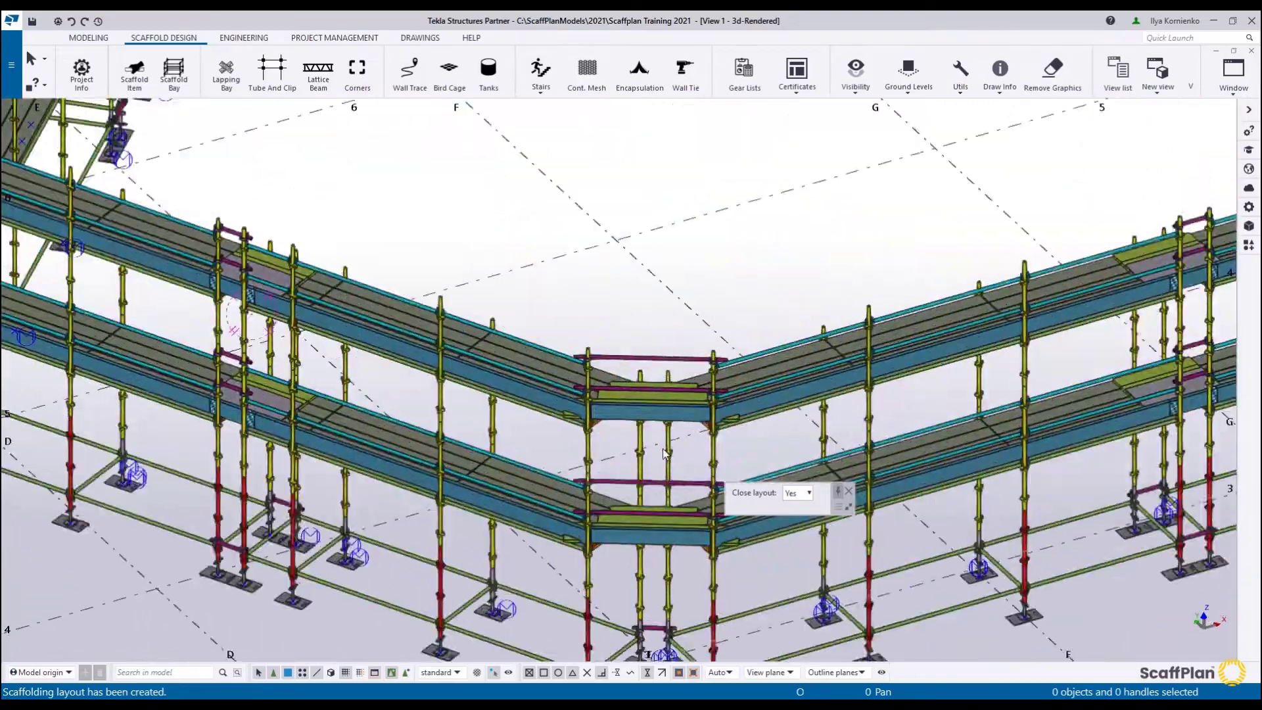
scroll(640, 372, down, 2)
scroll(628, 376, down, 10)
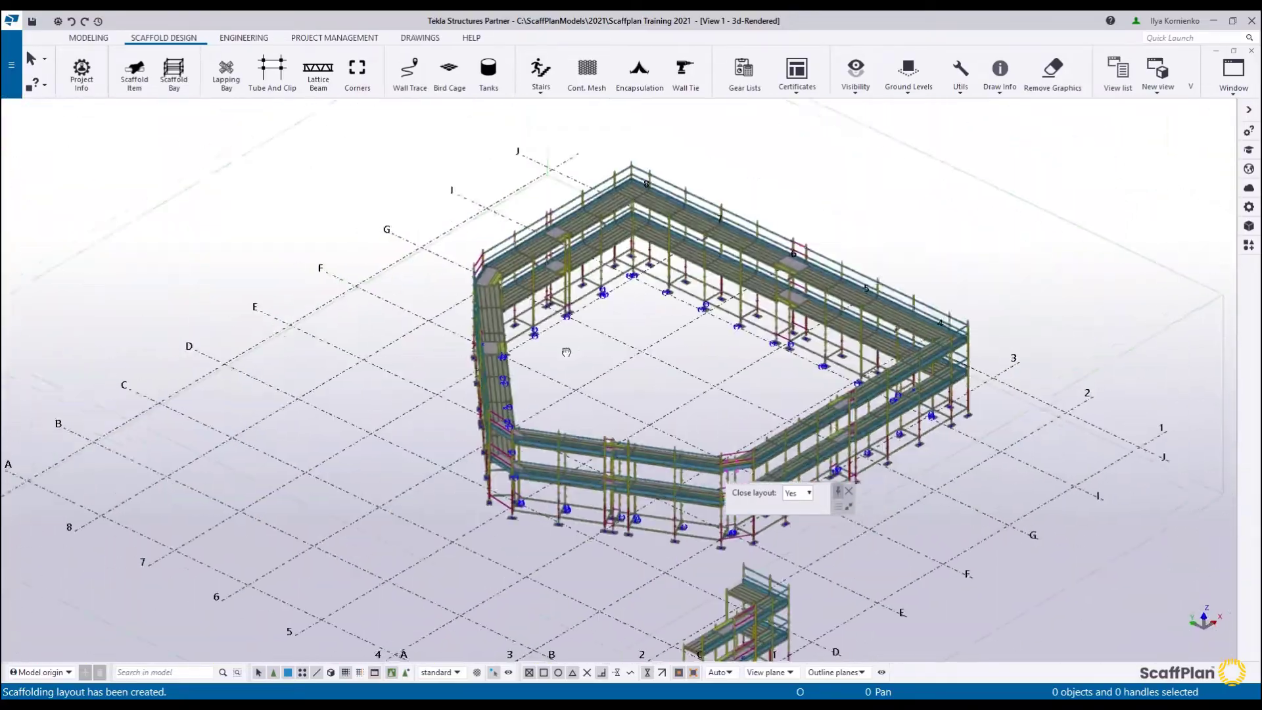
middle_drag(566, 352, 608, 363)
scroll(542, 452, up, 3)
ctrl+middle_drag(543, 453, 430, 434)
scroll(532, 432, down, 1)
scroll(566, 440, down, 2)
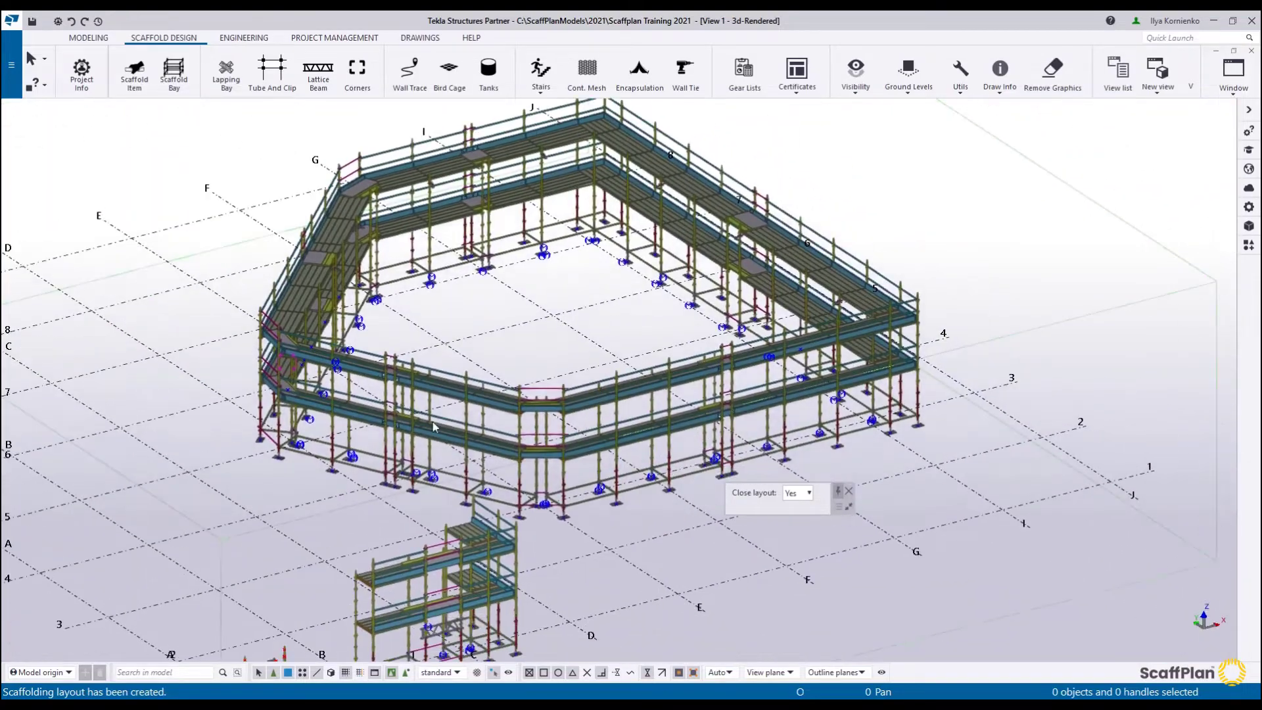
Place a 10 m by 5 m bird cage scaffold inside the traced wall layout by defining its rectangular corners.
click(536, 355)
middle_drag(545, 339, 552, 350)
key(v)
middle_drag(552, 351, 586, 331)
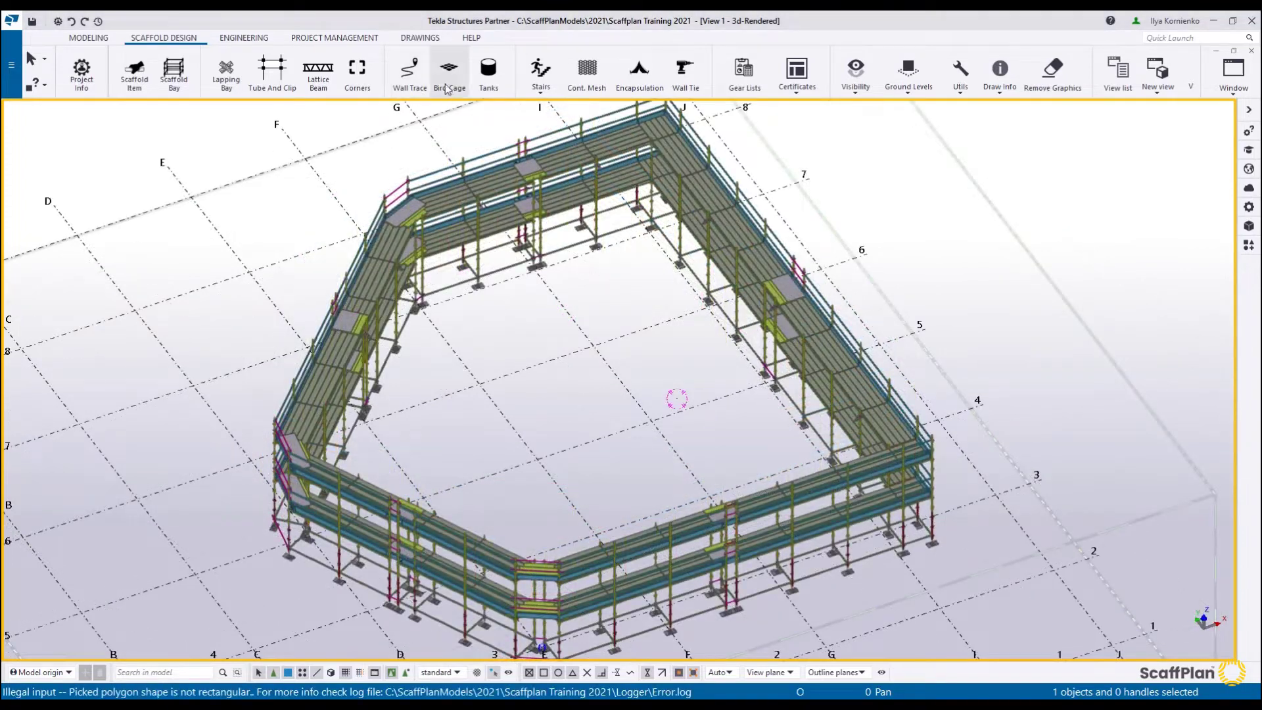
click(447, 87)
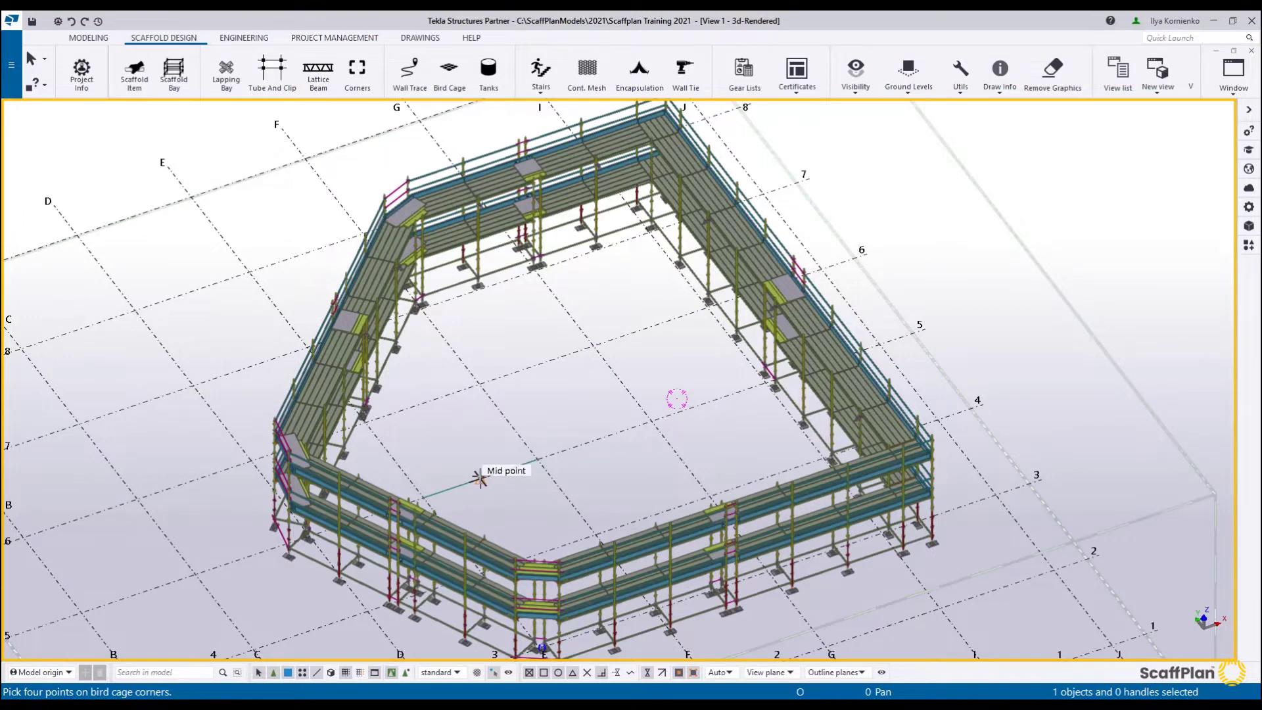
click(685, 408)
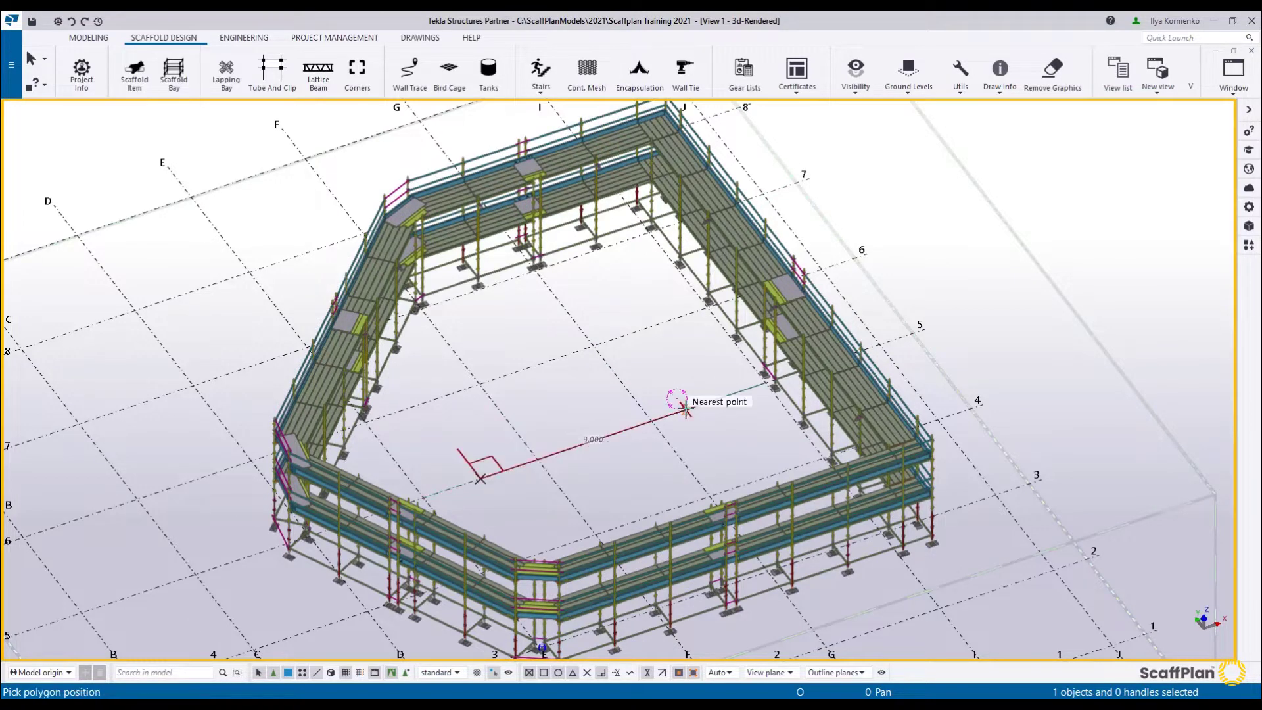
click(707, 402)
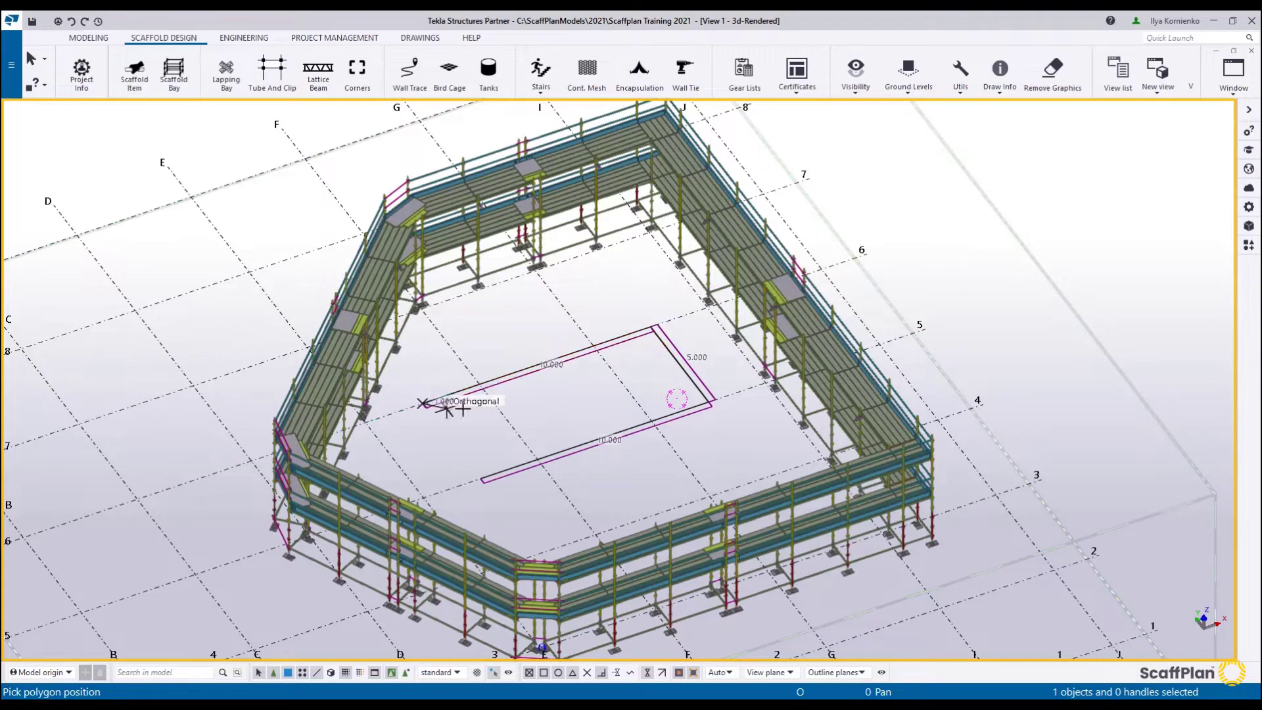
middle_click(598, 403)
right_click(854, 243)
click(877, 250)
scroll(687, 345, up, 2)
ctrl+middle_drag(493, 363, 591, 361)
scroll(462, 358, down, 3)
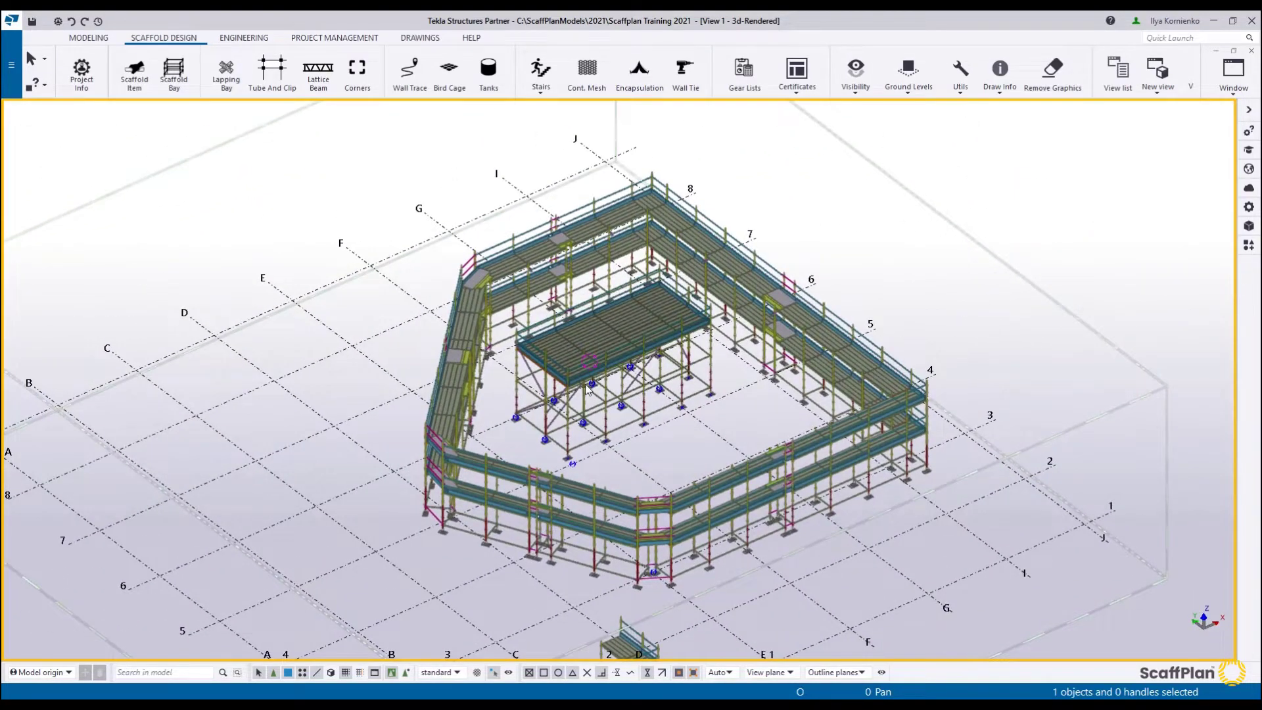
Place a circular tank scaffold with its centre at grid intersection B-6.
scroll(587, 381, up, 2)
scroll(582, 375, down, 3)
click(488, 71)
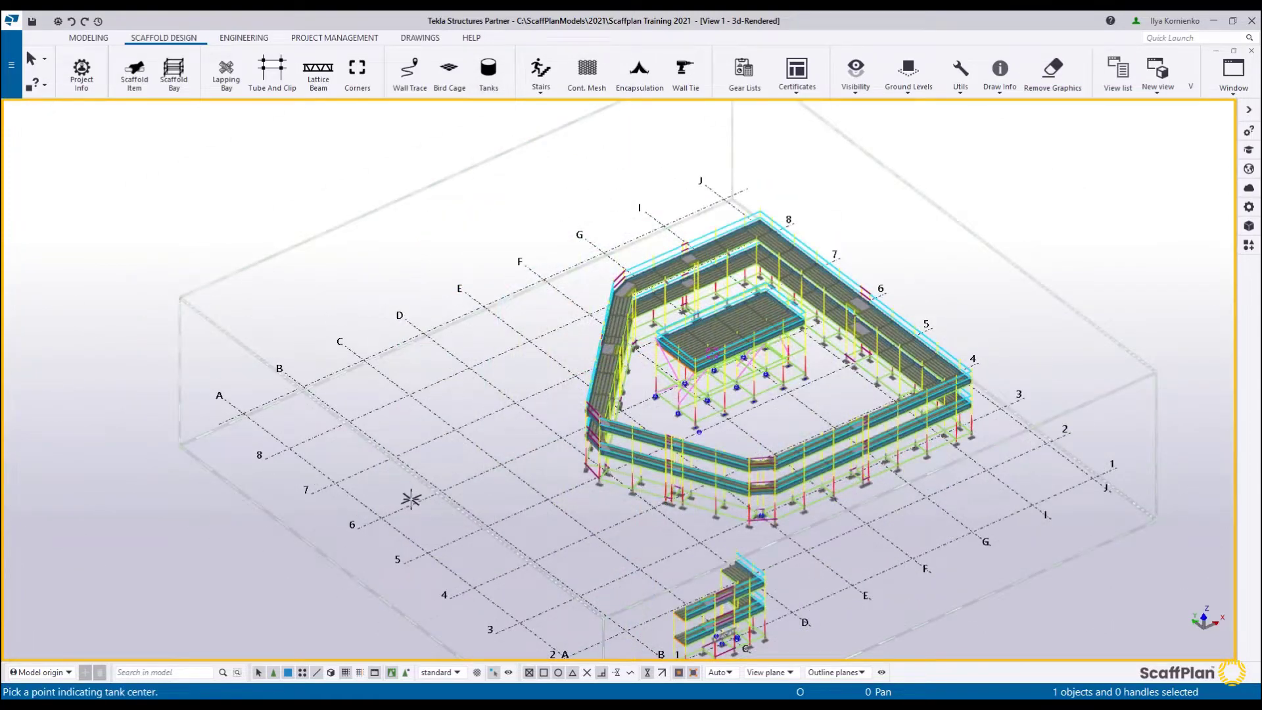
scroll(421, 464, up, 2)
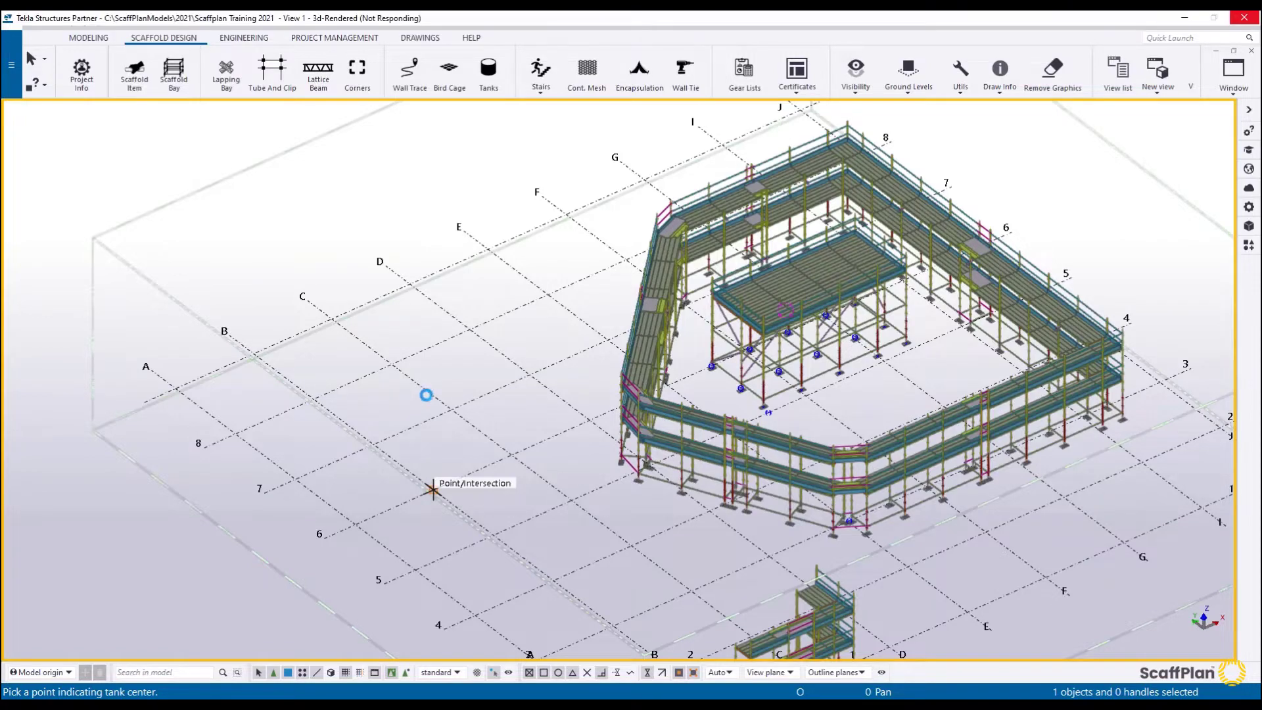
click(433, 490)
right_click(489, 282)
click(528, 291)
scroll(471, 411, up, 2)
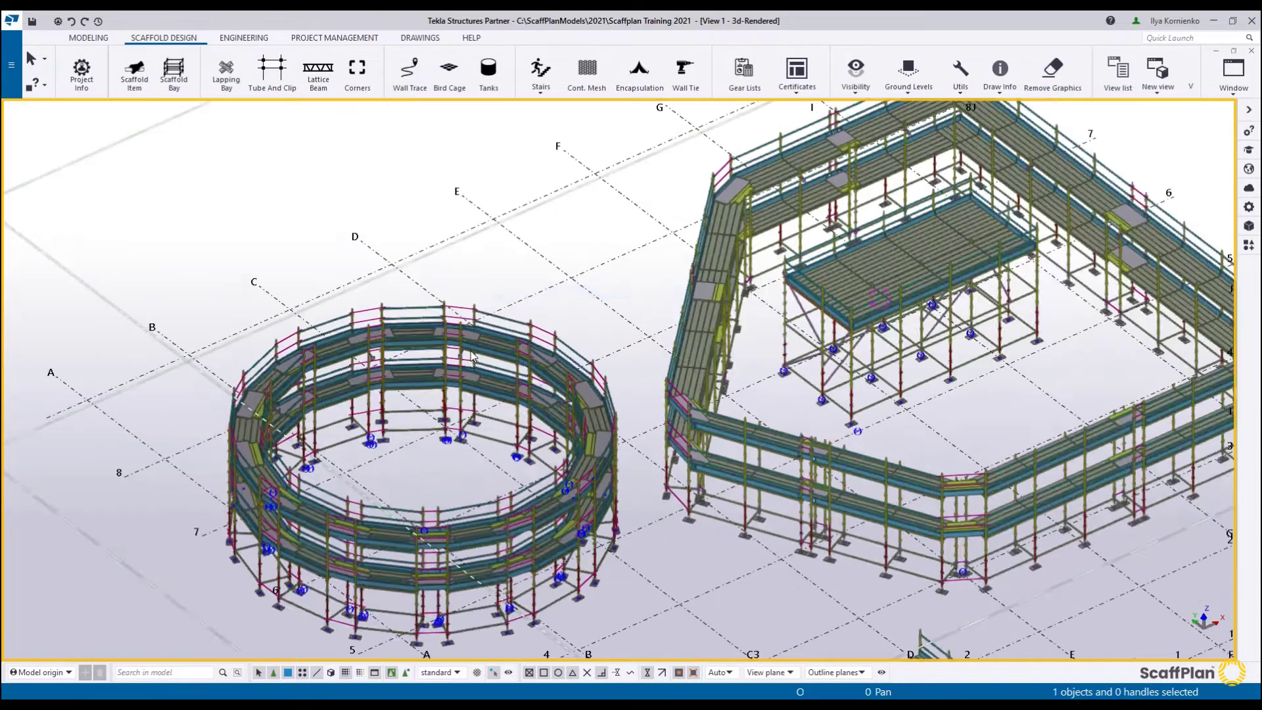
ctrl+middle_drag(500, 405, 388, 401)
scroll(472, 405, down, 4)
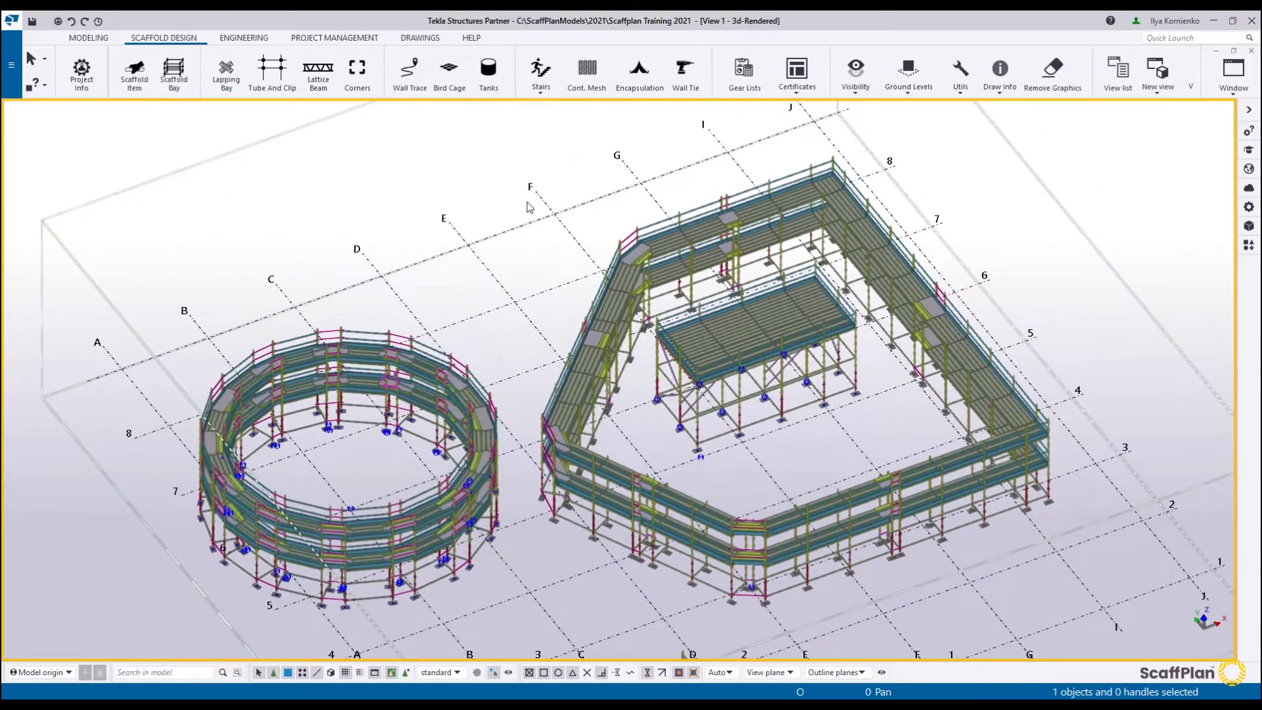
Attach stairs to the first scaffold bay of the joined run, beside grid intersection B-1.
middle_drag(505, 238, 460, 208)
scroll(510, 132, down, 4)
middle_drag(507, 152, 499, 144)
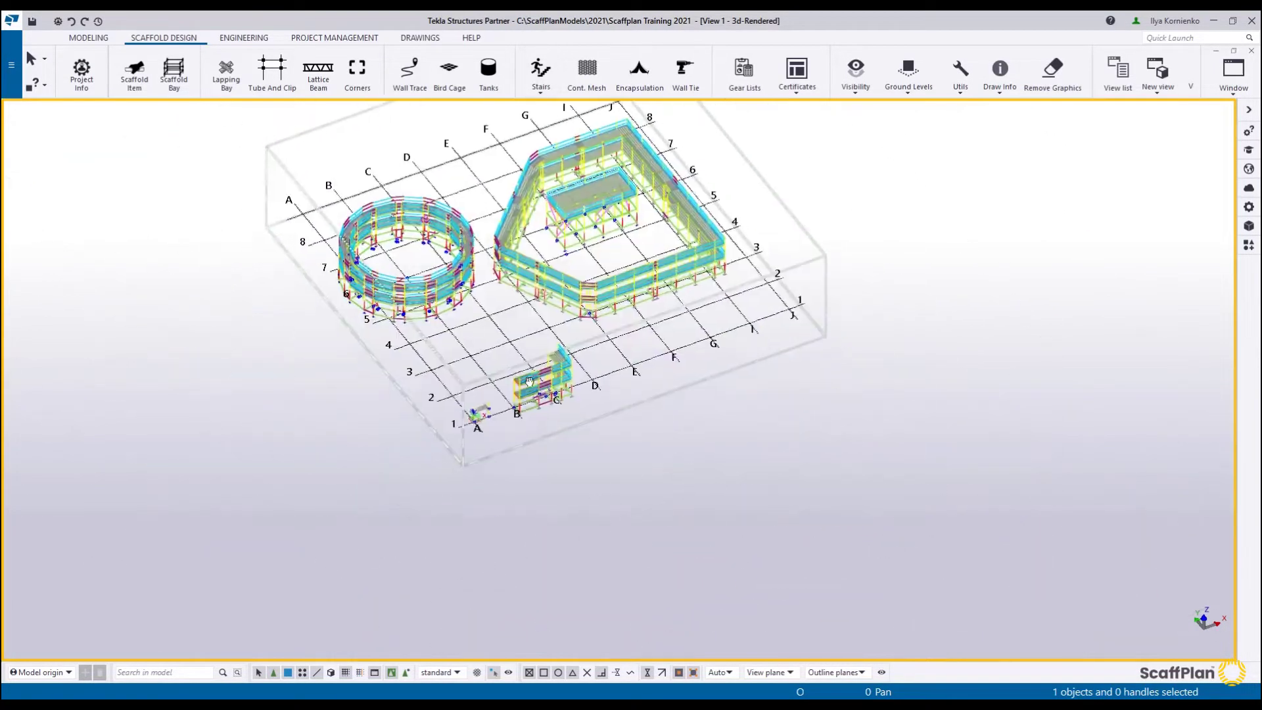
ctrl+middle_drag(529, 385, 532, 349)
scroll(532, 349, up, 4)
click(540, 75)
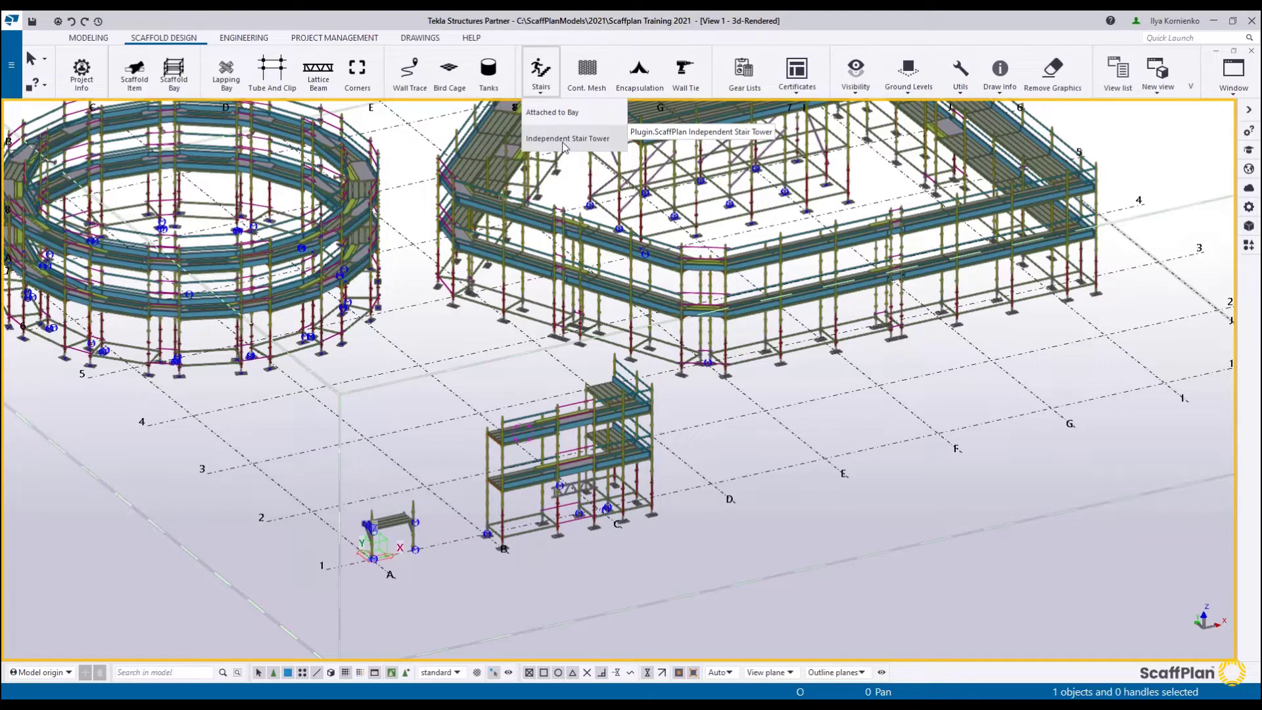
click(559, 113)
scroll(528, 440, up, 5)
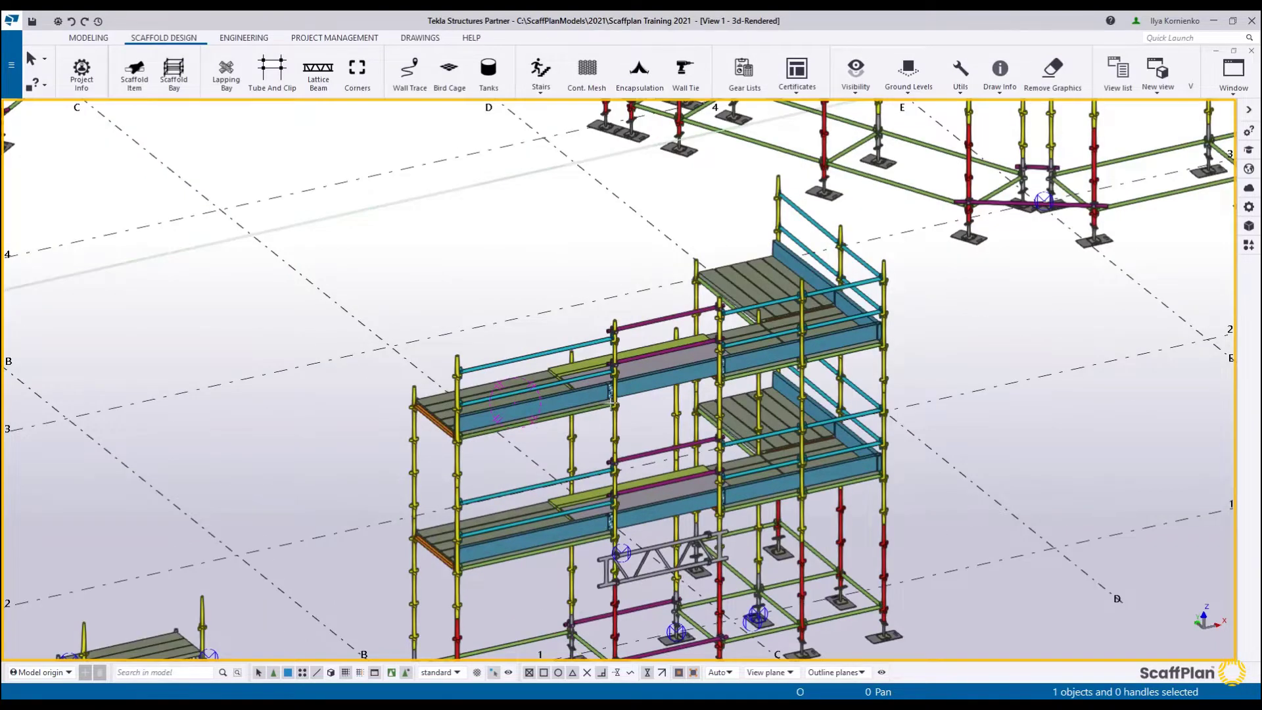
click(544, 425)
ctrl+middle_drag(472, 321, 458, 424)
scroll(458, 424, down, 5)
right_click(642, 355)
click(655, 363)
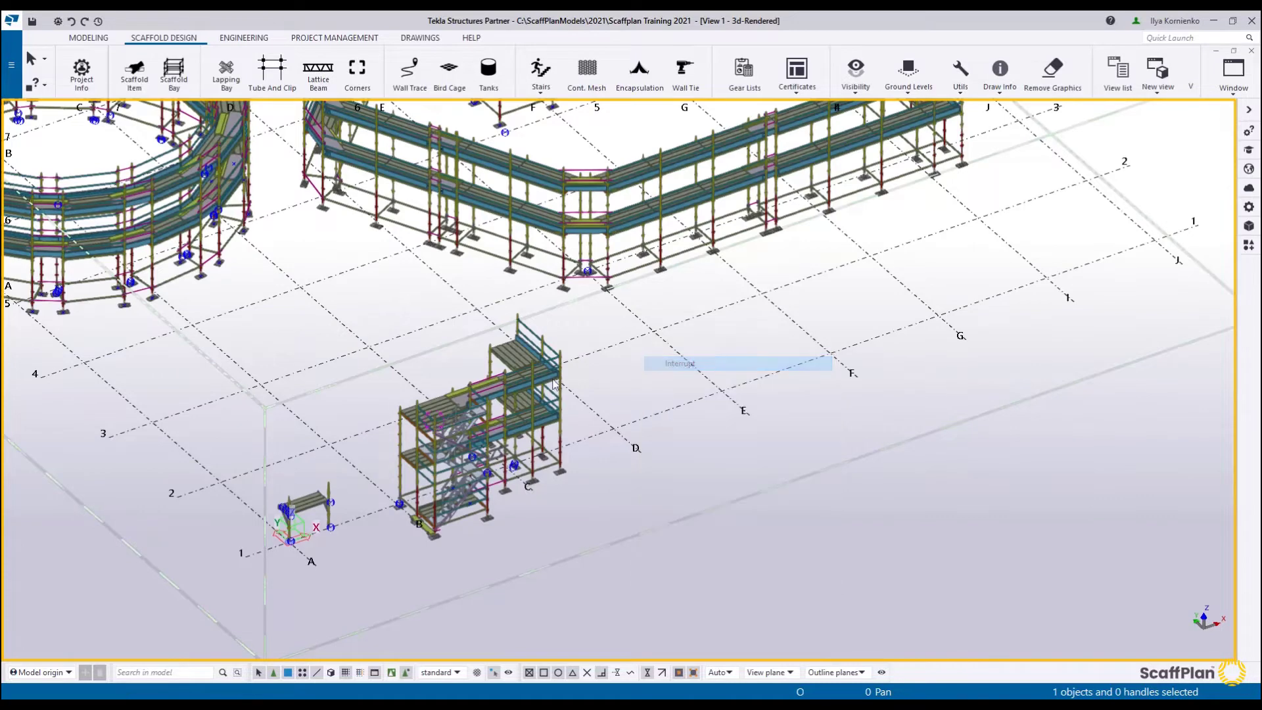
Place an independent stair tower starting at grid intersection E-1 and running along grid line 1 towards F.
scroll(571, 386, up, 3)
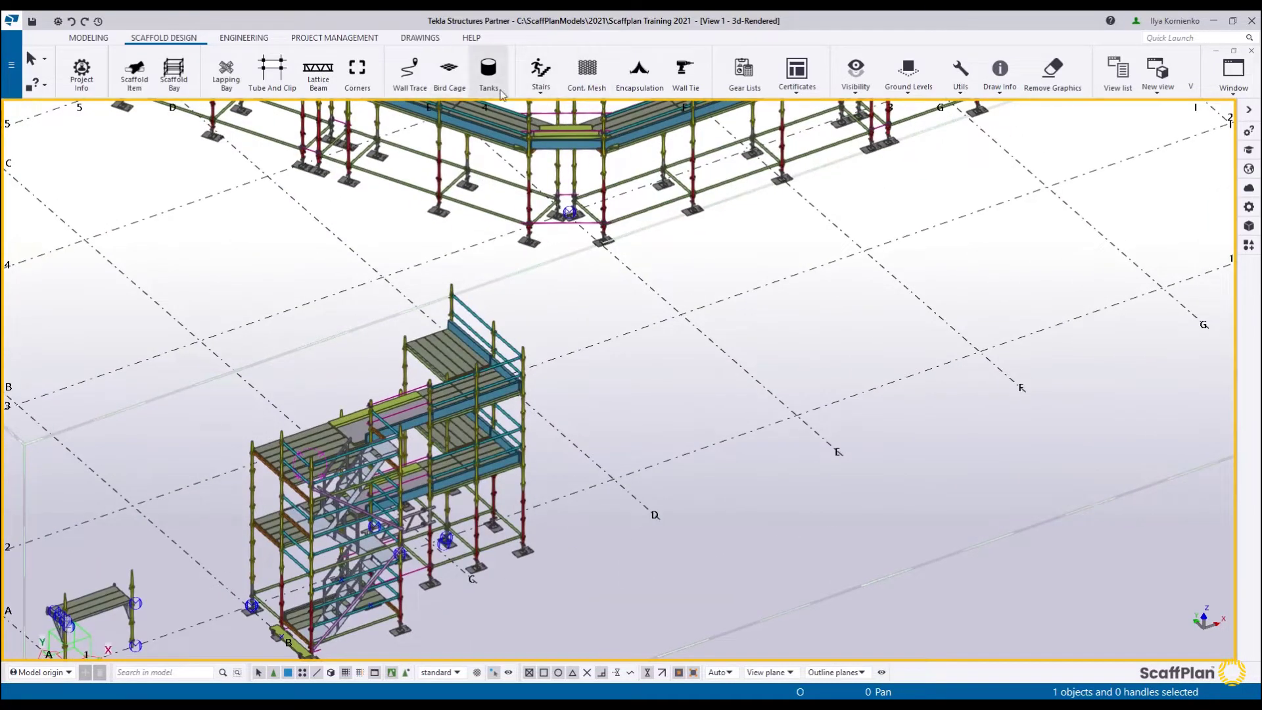
click(531, 91)
click(587, 138)
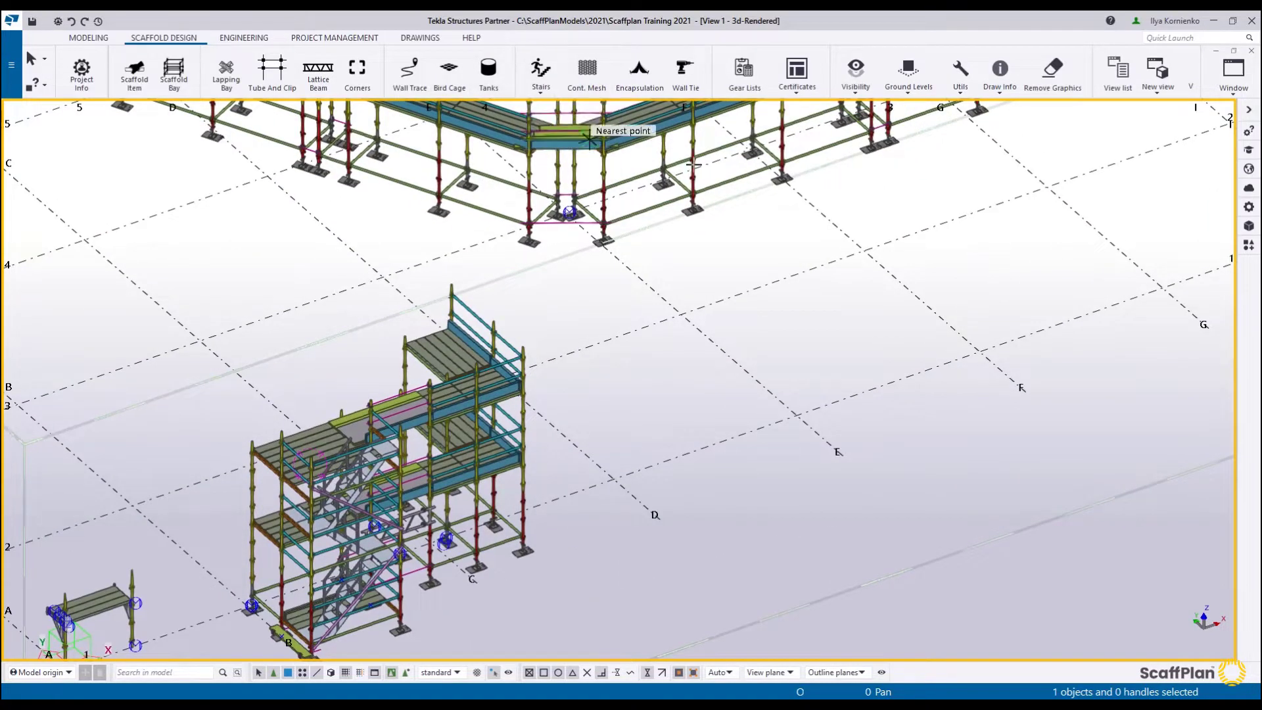
click(795, 416)
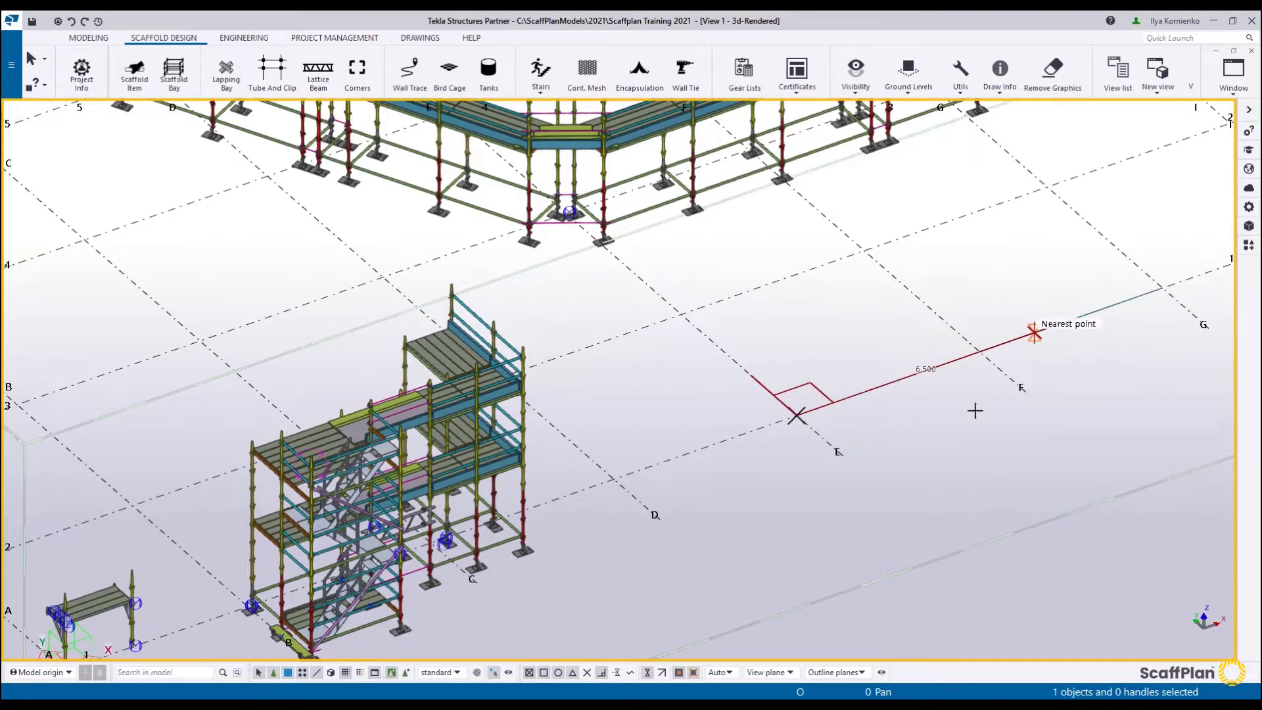
click(958, 430)
right_click(962, 263)
click(979, 272)
ctrl+middle_drag(860, 309, 852, 287)
scroll(815, 346, down, 4)
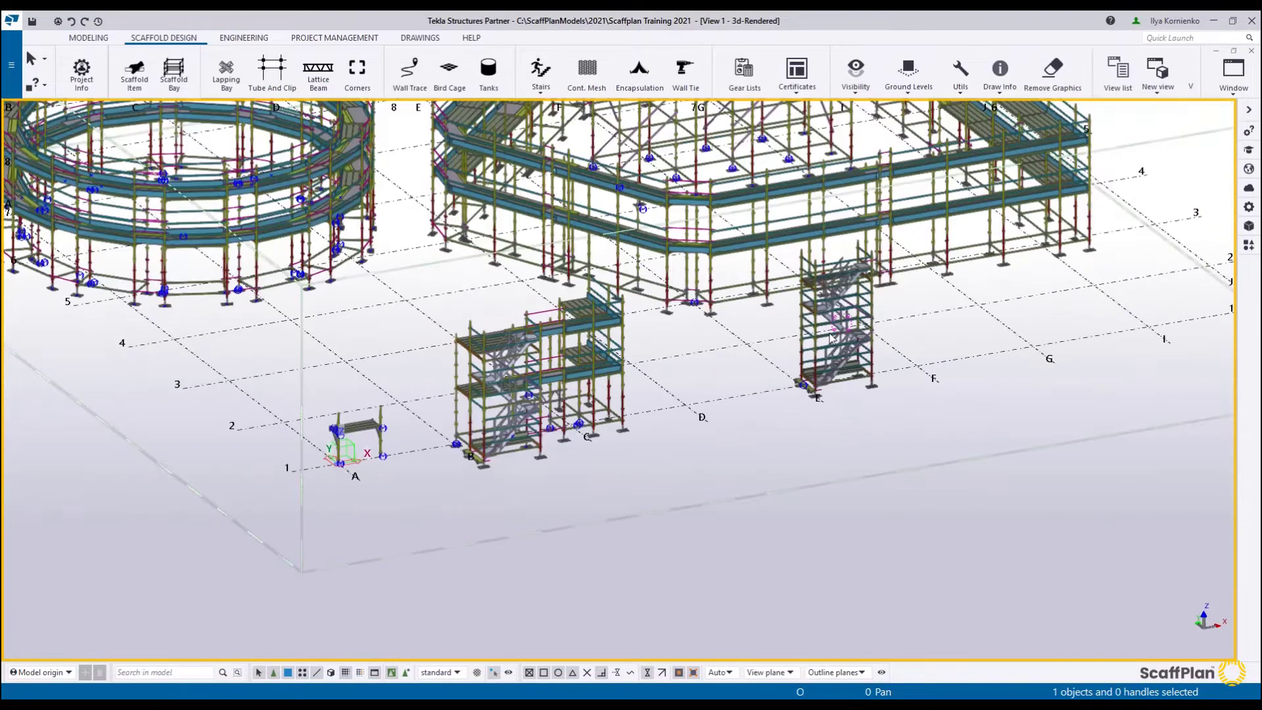
Try containment mesh on the end bays of the joined run beside grid intersection C-1, and undo it.
click(594, 82)
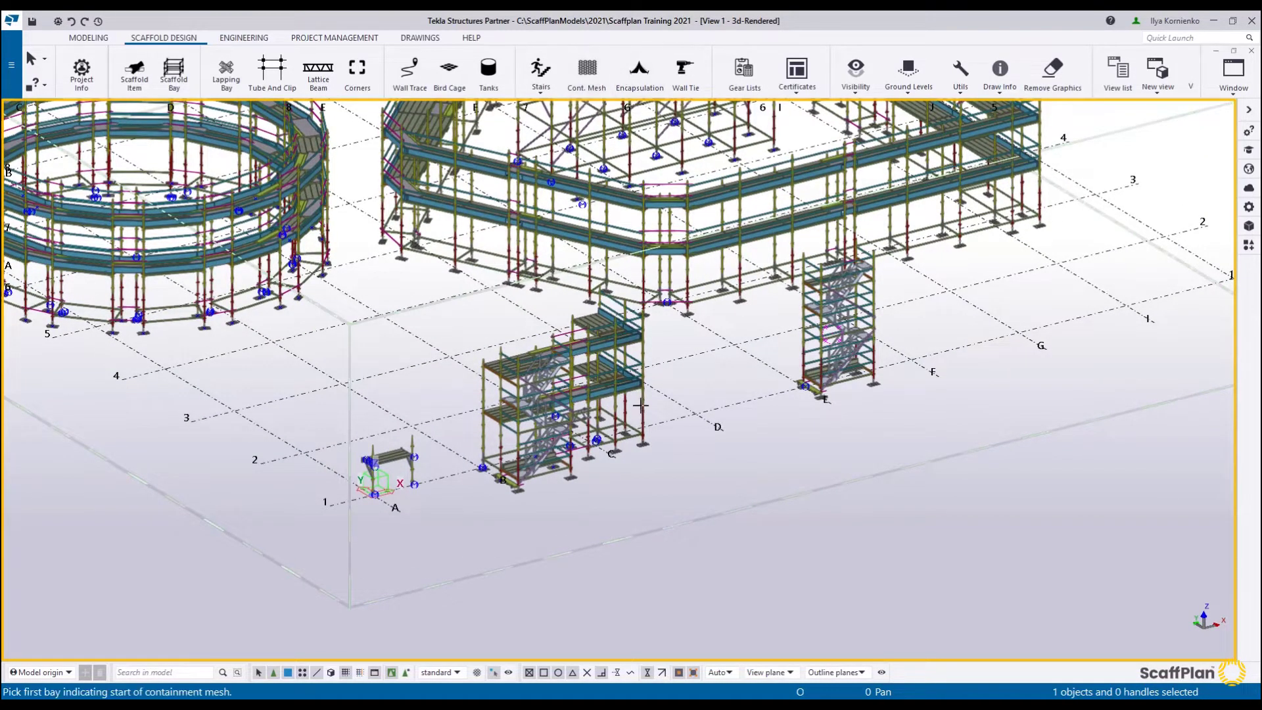
scroll(625, 431, up, 5)
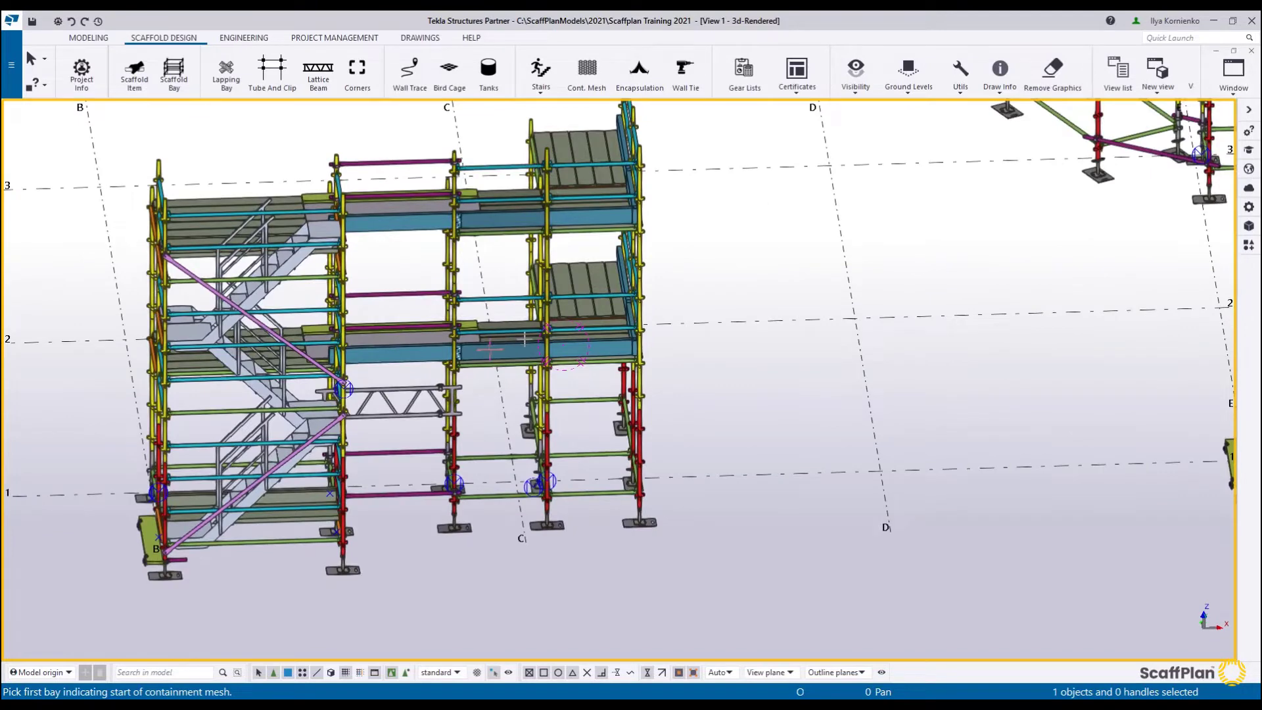
scroll(512, 341, up, 1)
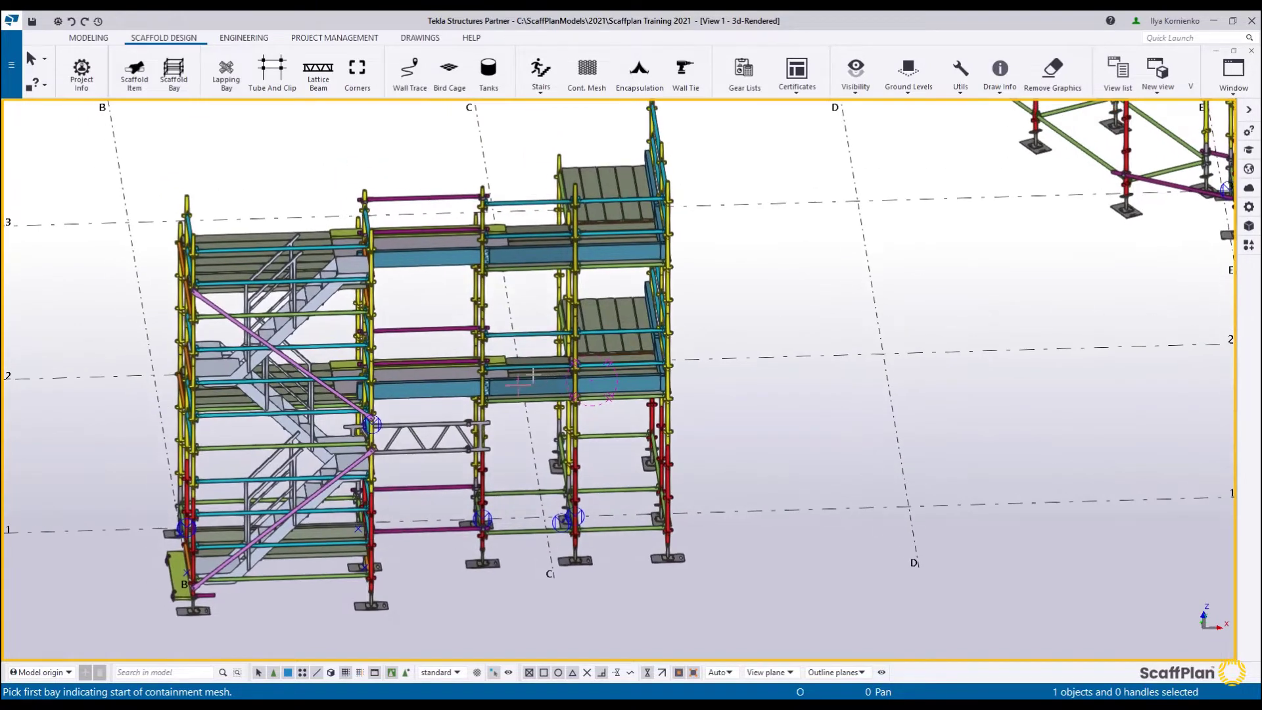
scroll(525, 383, up, 2)
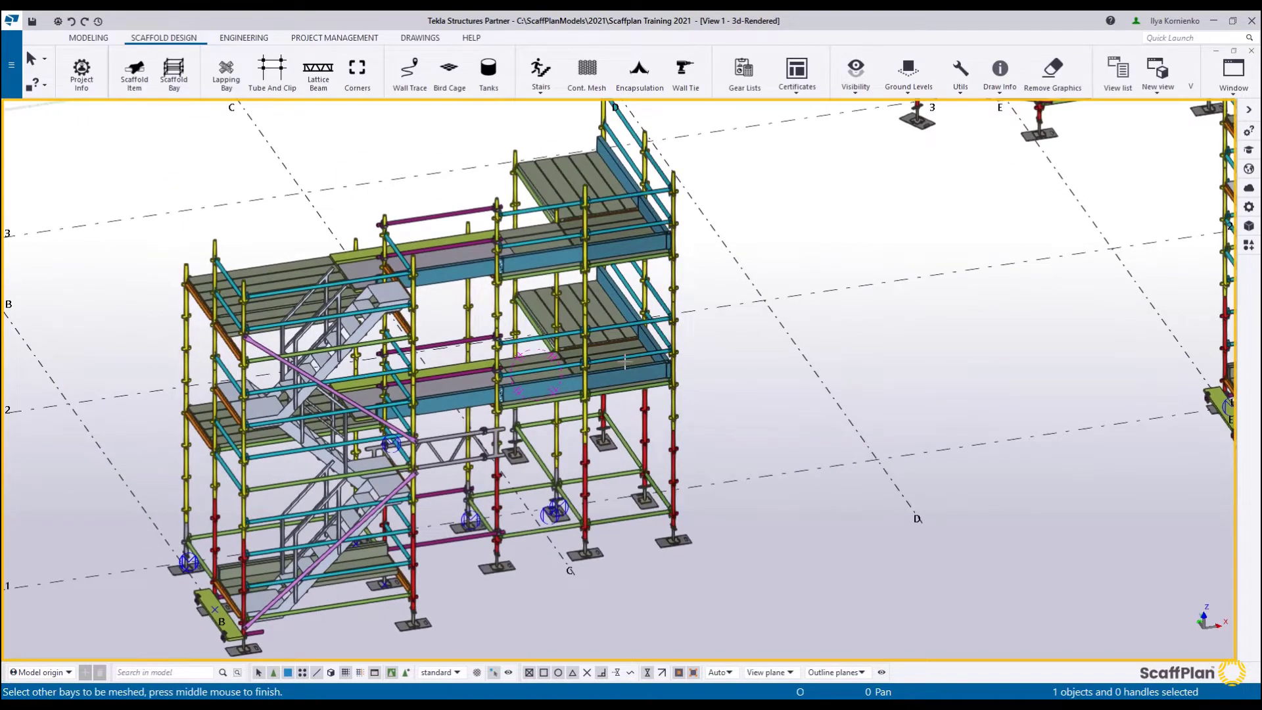
click(628, 217)
middle_click(627, 217)
scroll(628, 217, down, 3)
ctrl+middle_drag(627, 217, 792, 281)
scroll(567, 245, up, 3)
scroll(569, 253, up, 2)
right_click(810, 264)
click(835, 269)
scroll(828, 280, down, 4)
key(ctrl+z)
Encapsulate the outer faces of the end bays of the joined run beside grid intersection C-1.
middle_drag(814, 335, 672, 341)
scroll(672, 342, up, 2)
click(639, 71)
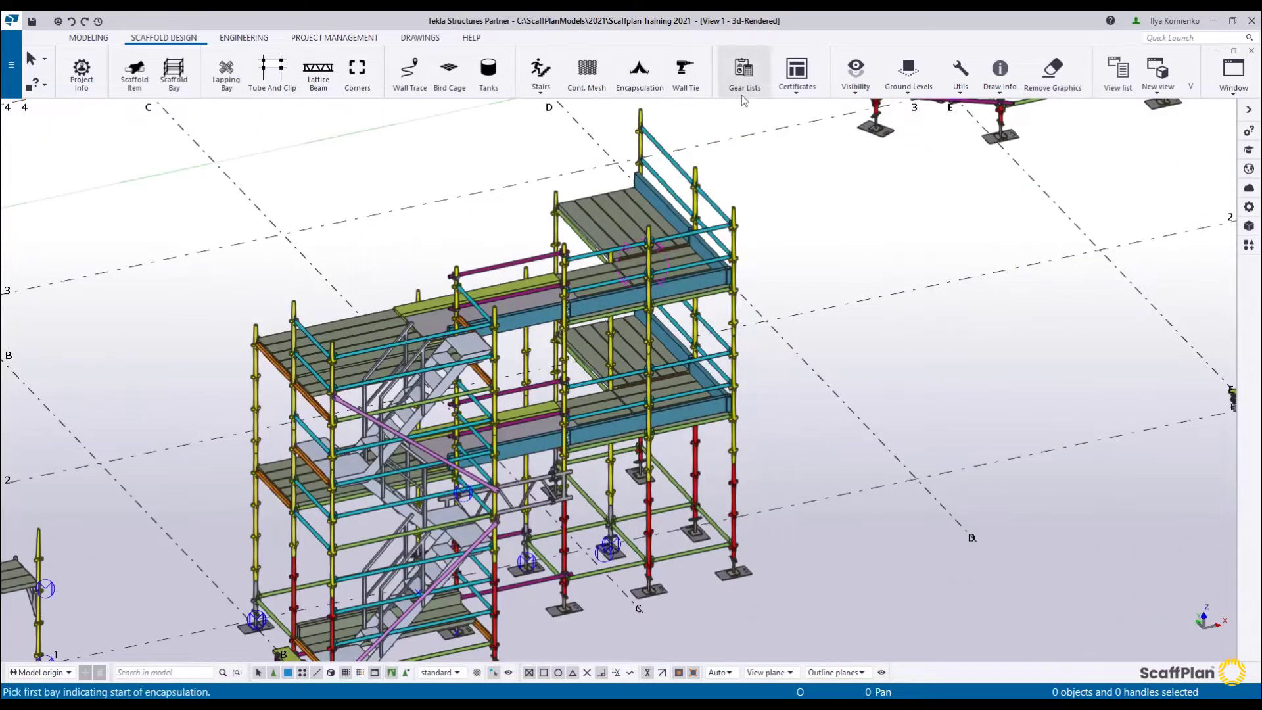
click(674, 394)
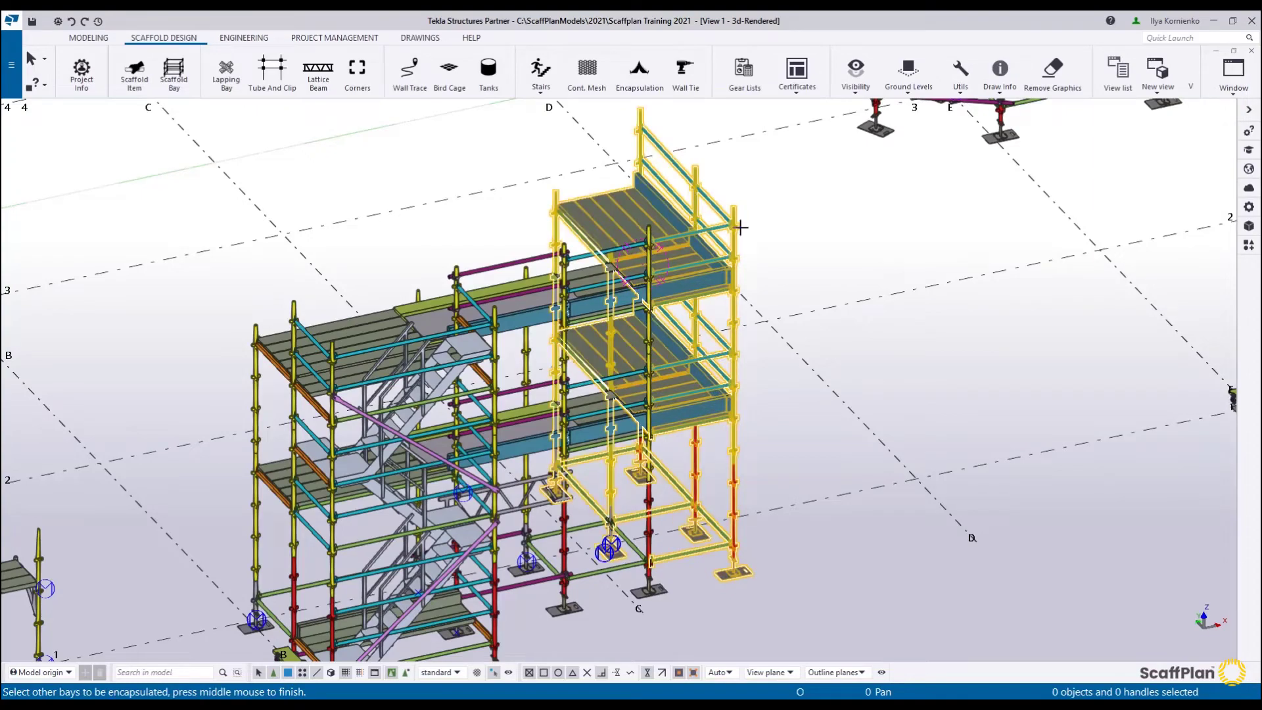
middle_click(768, 295)
scroll(670, 341, down, 2)
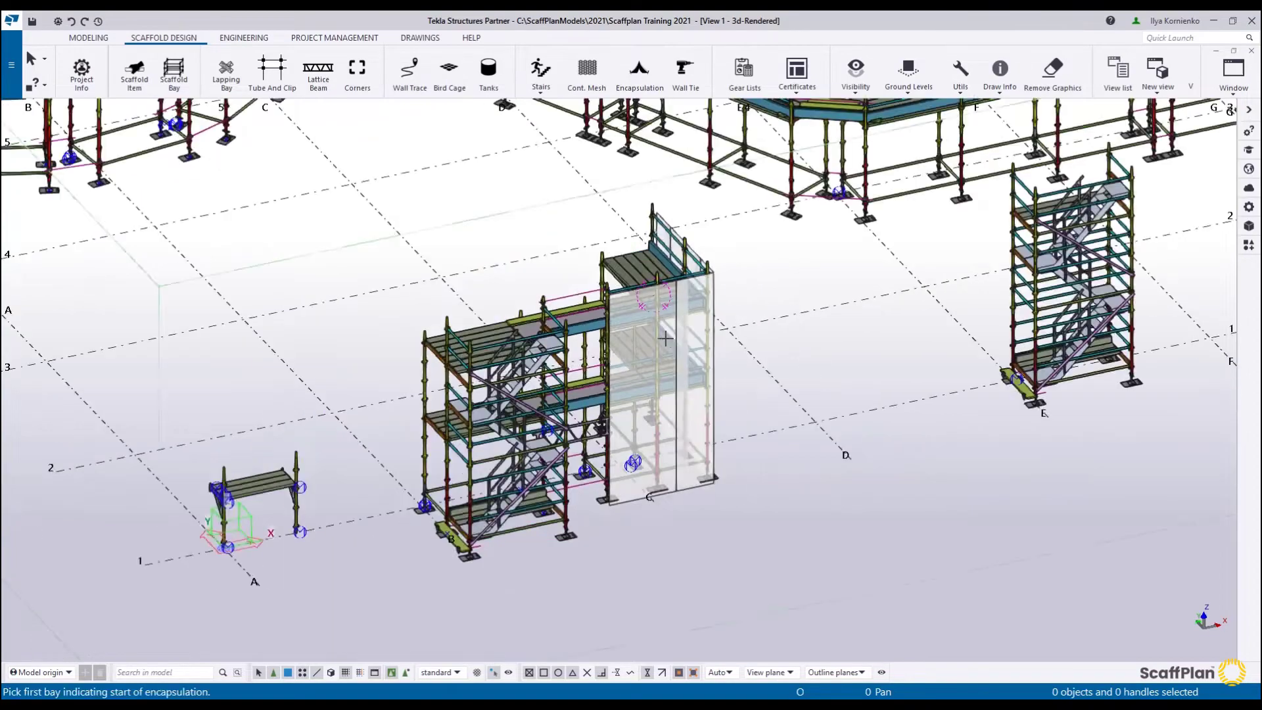
ctrl+middle_drag(665, 338, 448, 331)
right_click(755, 238)
click(772, 247)
scroll(578, 268, up, 2)
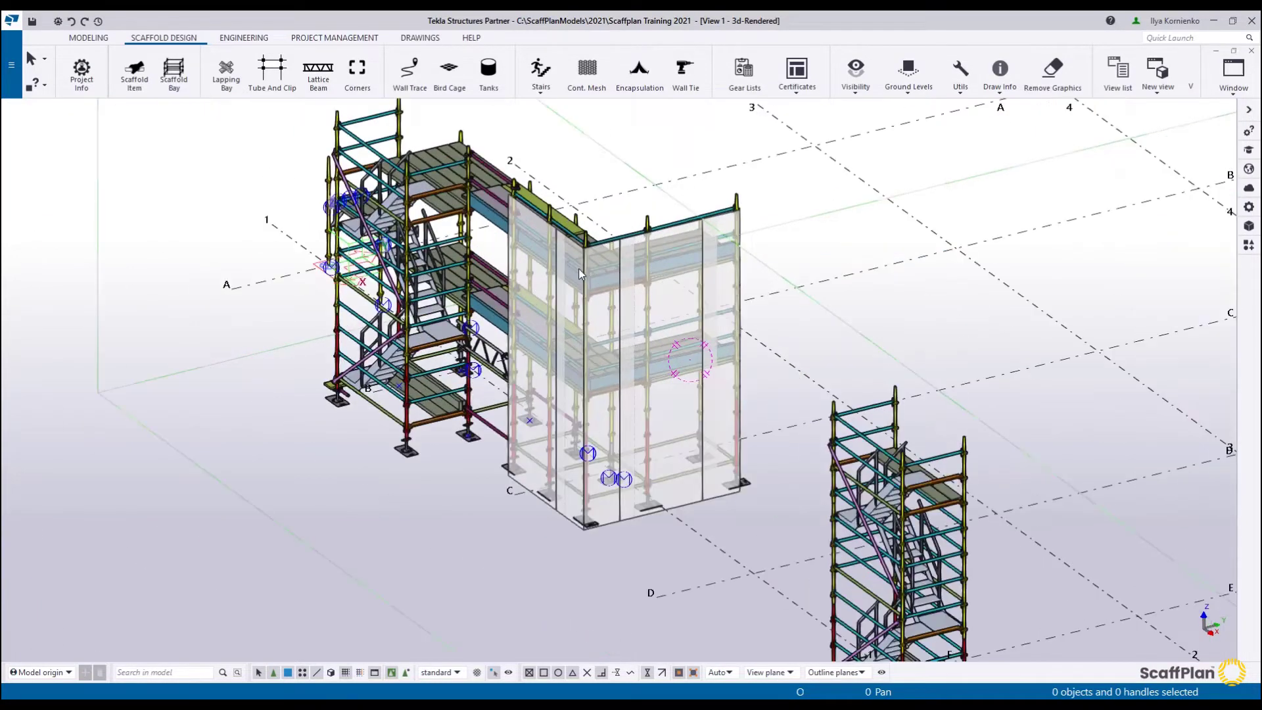
ctrl+middle_drag(663, 377, 815, 371)
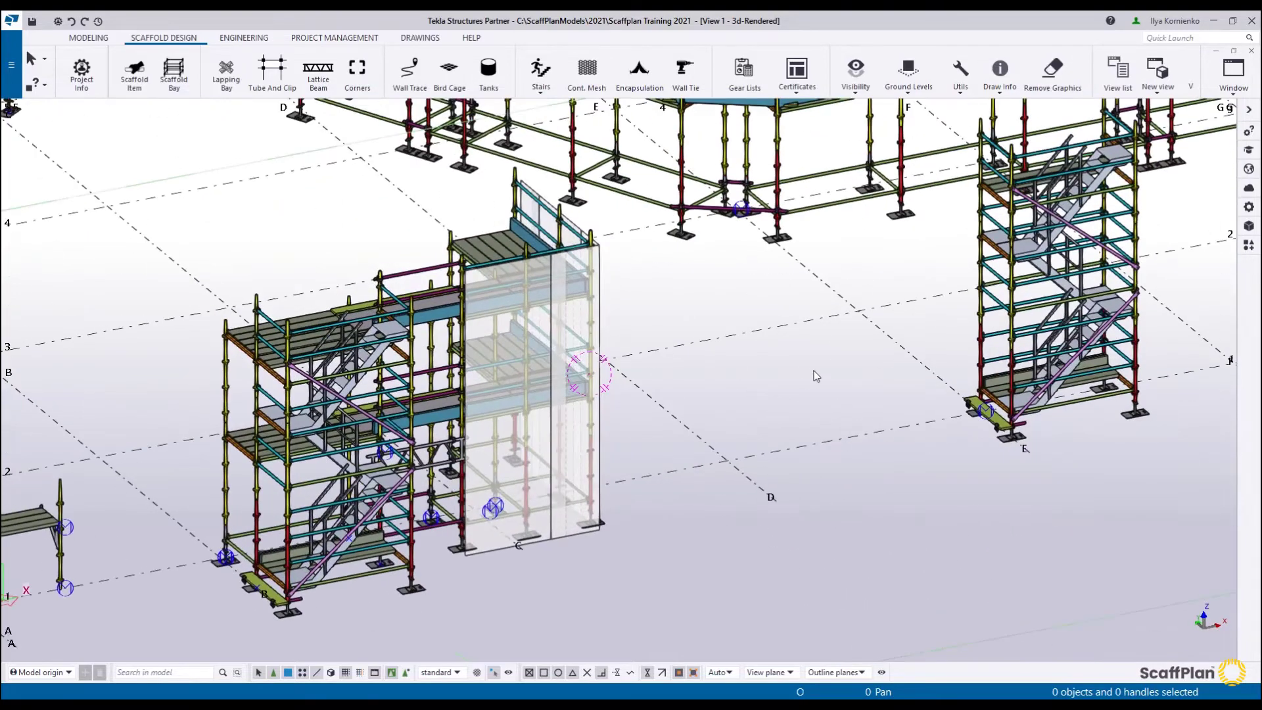
middle_drag(672, 325, 776, 319)
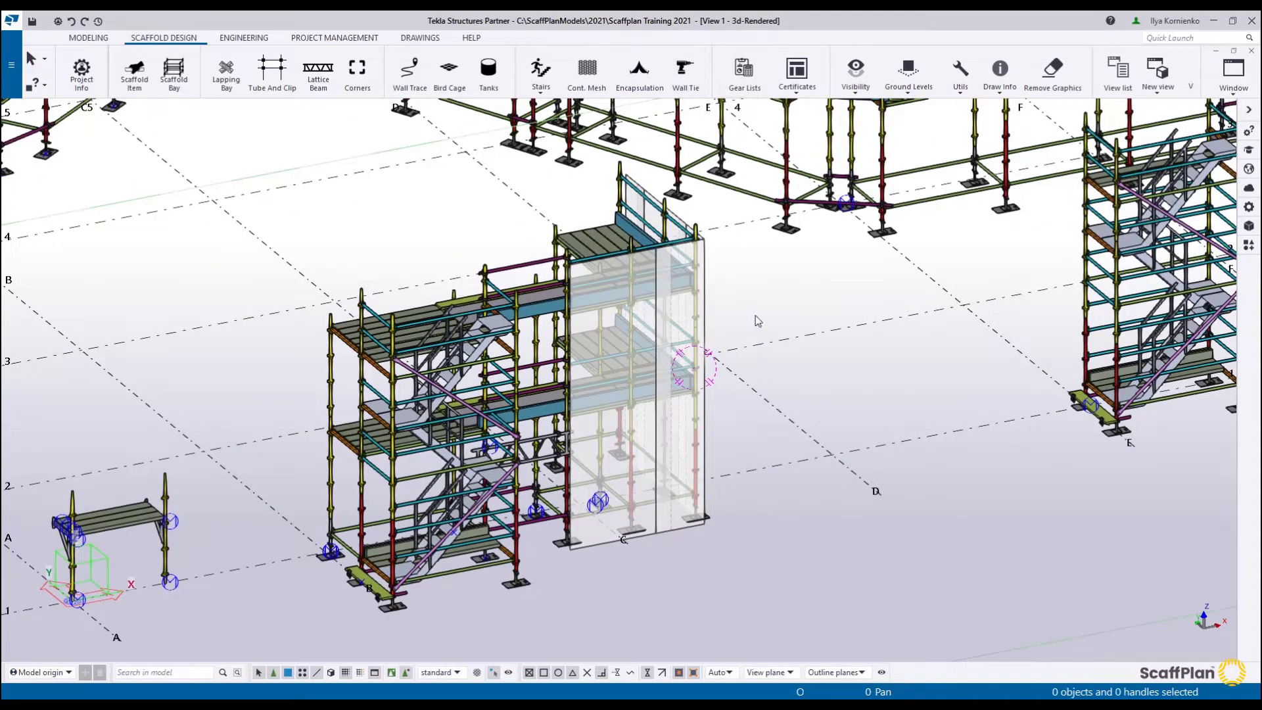
Start the Wall Tie command and show the joined run between grid lines B and C in the Elevation Grid 1 view.
click(1233, 72)
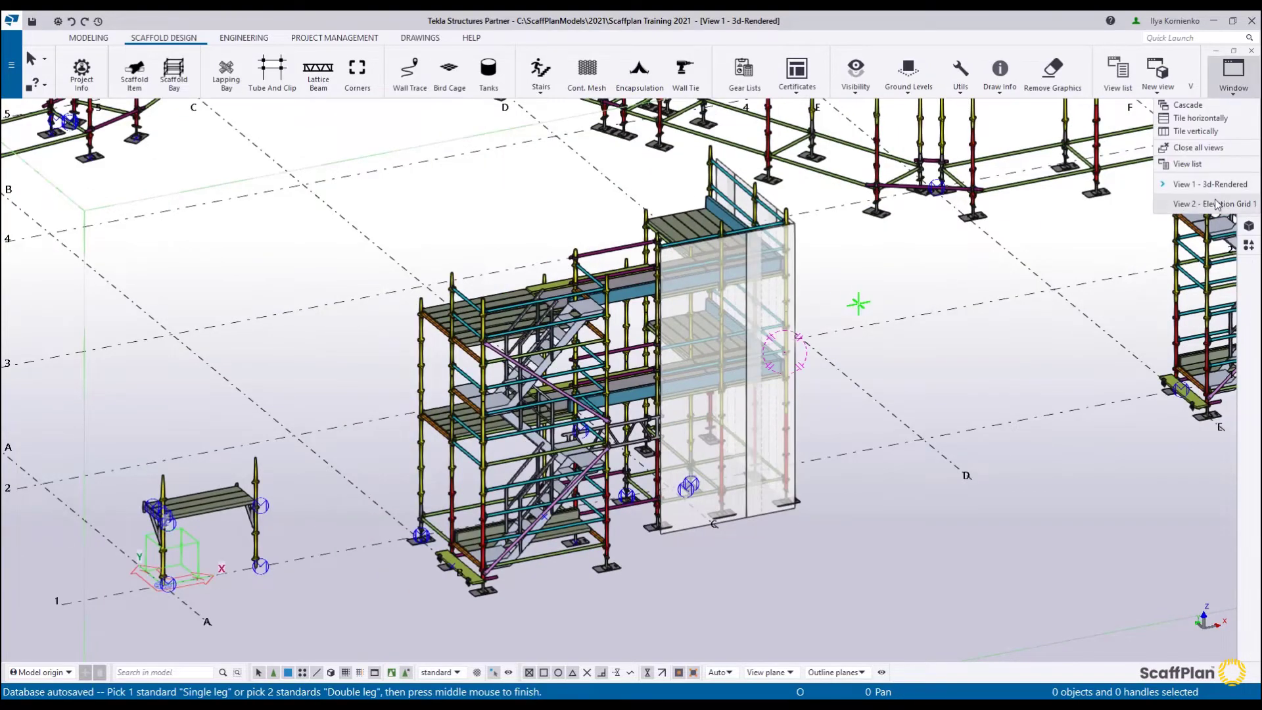
click(1193, 203)
key(ctrl+p)
middle_drag(239, 351, 650, 350)
scroll(650, 351, up, 3)
ctrl+middle_drag(636, 297, 665, 371)
scroll(767, 313, up, 3)
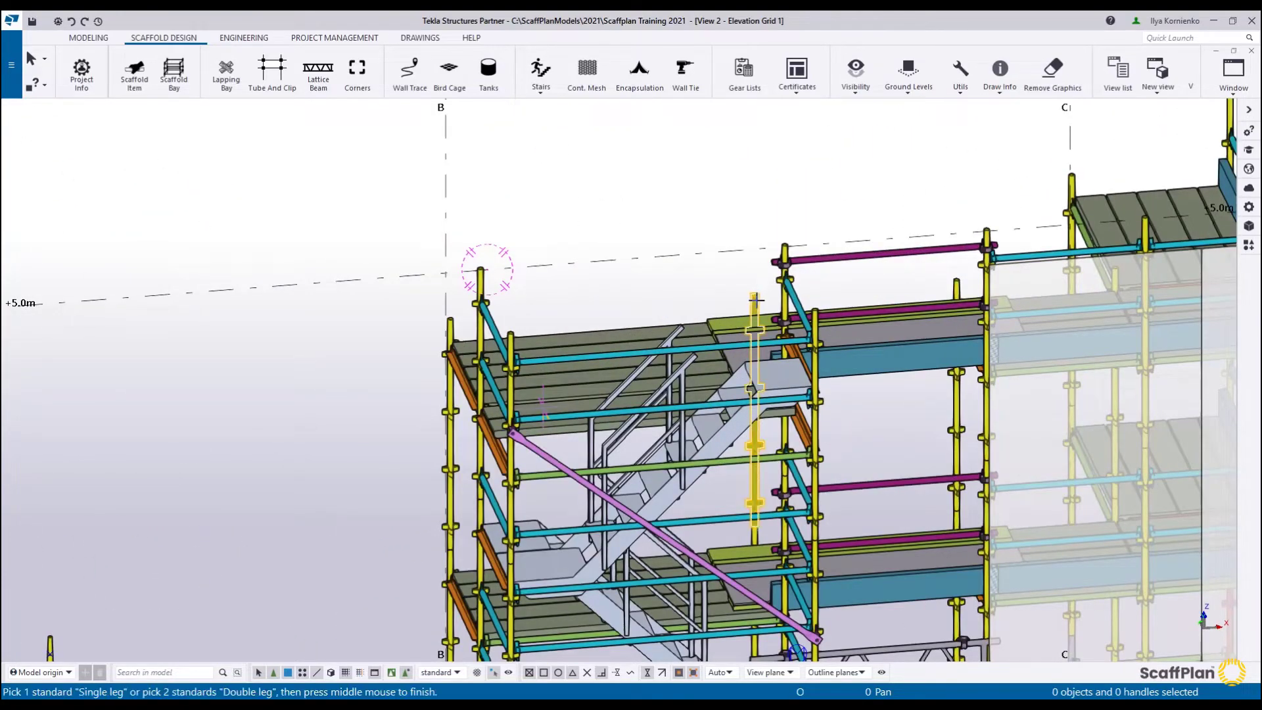
Place wall ties on the standards beside the stair bay, just below the platform, by picking each standard and its wall-face position.
key(ctrl+p)
key(Escape)
middle_drag(493, 339, 690, 330)
scroll(509, 328, up, 3)
scroll(478, 365, up, 3)
middle_drag(478, 366, 633, 341)
scroll(483, 340, up, 2)
middle_drag(483, 341, 597, 330)
click(617, 321)
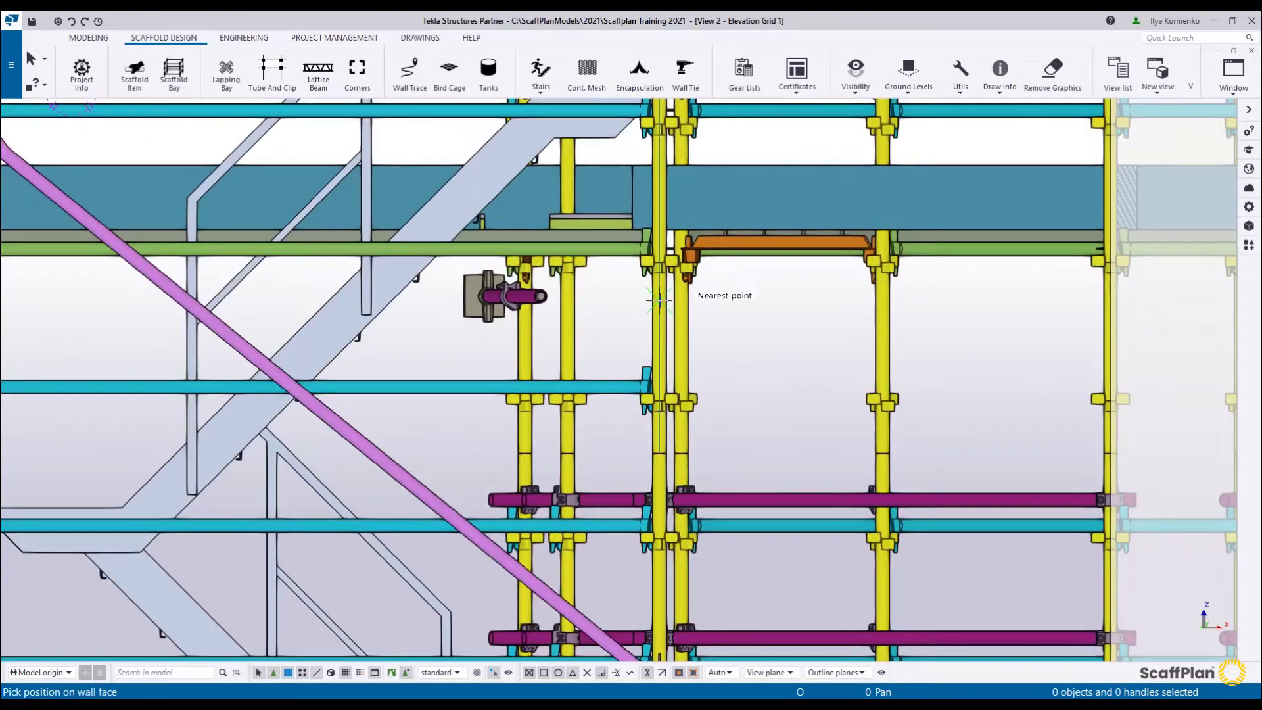
click(660, 301)
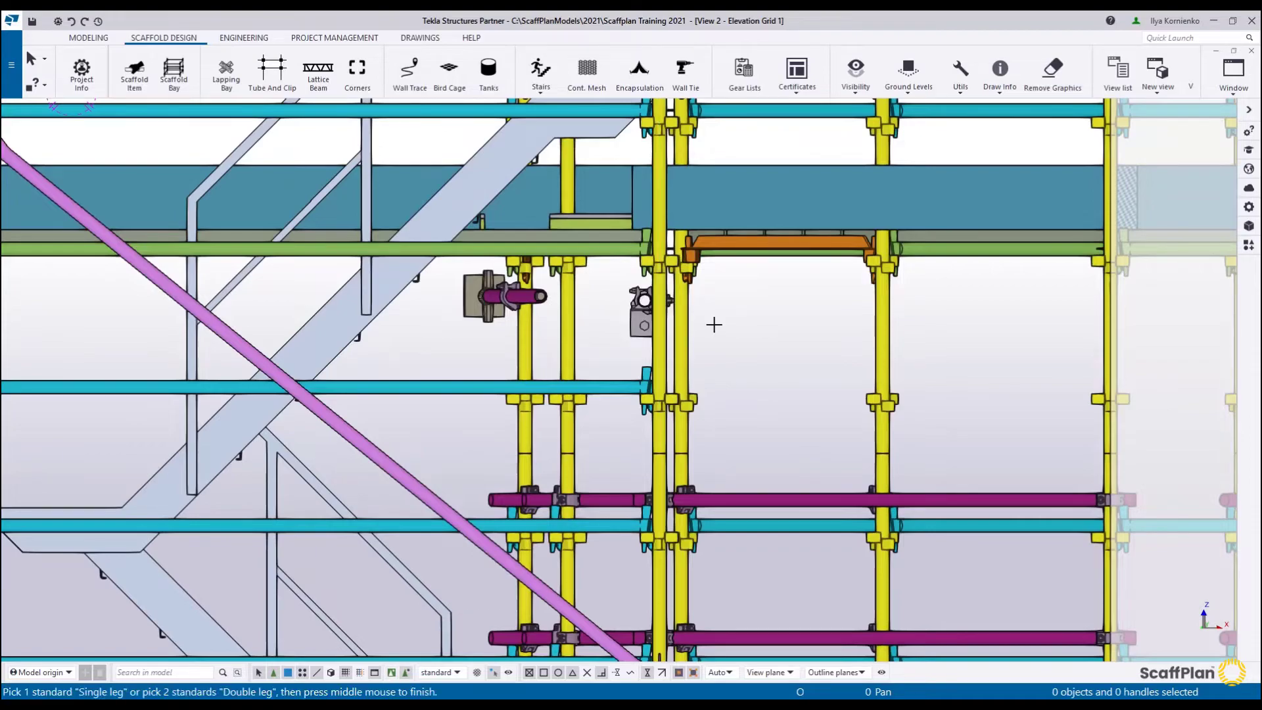
right_click(716, 324)
click(724, 326)
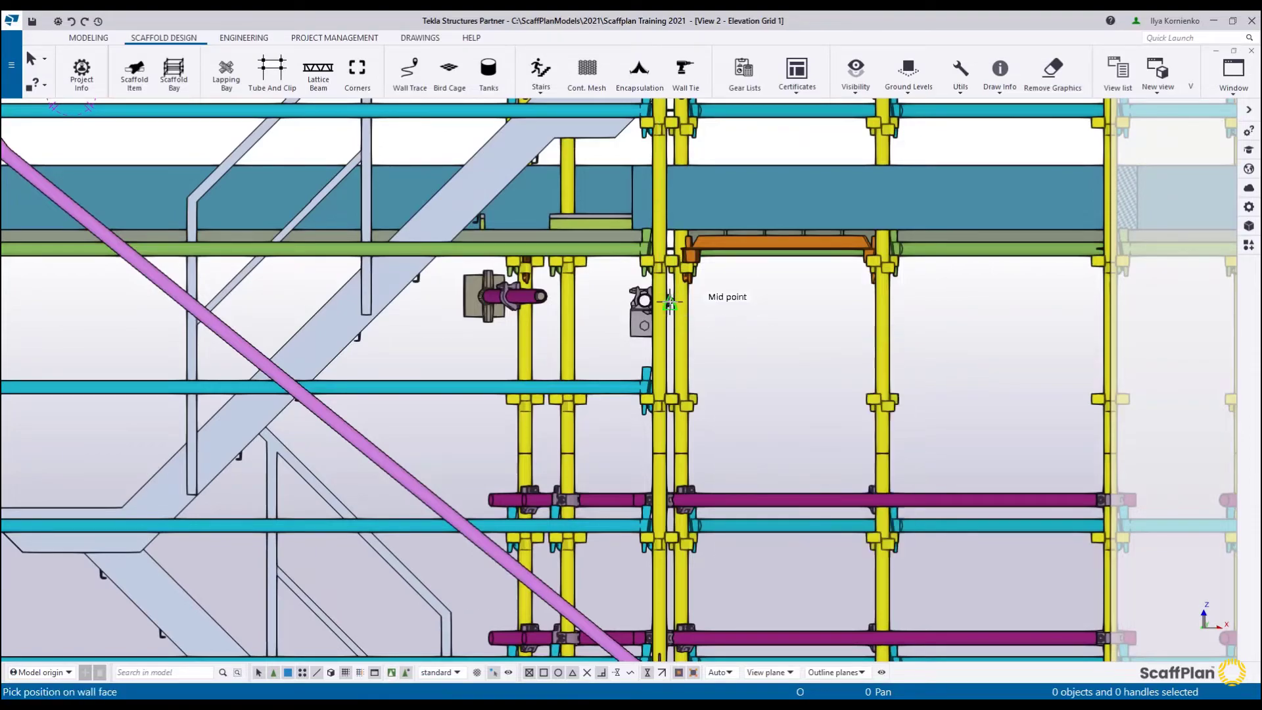
ctrl+middle_drag(645, 300, 689, 369)
scroll(689, 370, down, 3)
right_click(704, 246)
click(723, 253)
Return to the View 1 - 3d-Rendered view and show the whole scaffold layout.
click(1233, 72)
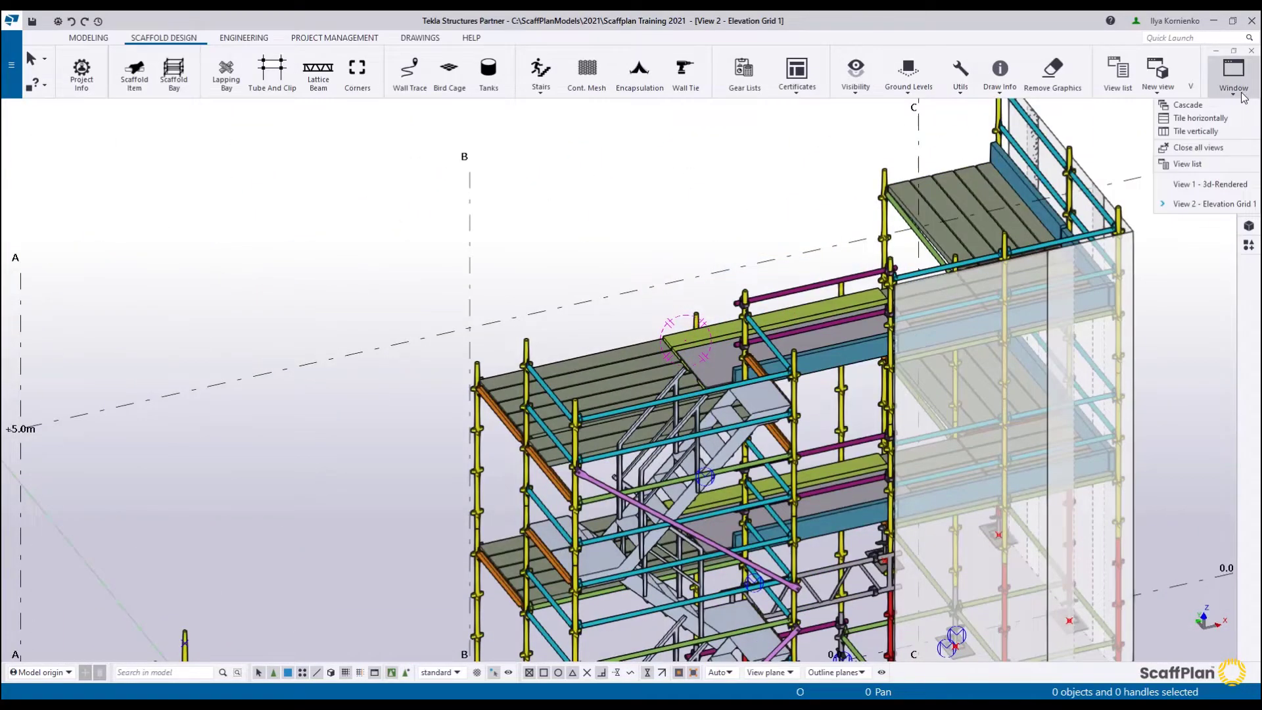
click(1211, 185)
scroll(684, 286, up, 2)
scroll(536, 349, down, 2)
scroll(535, 348, down, 2)
ctrl+middle_drag(599, 310, 542, 343)
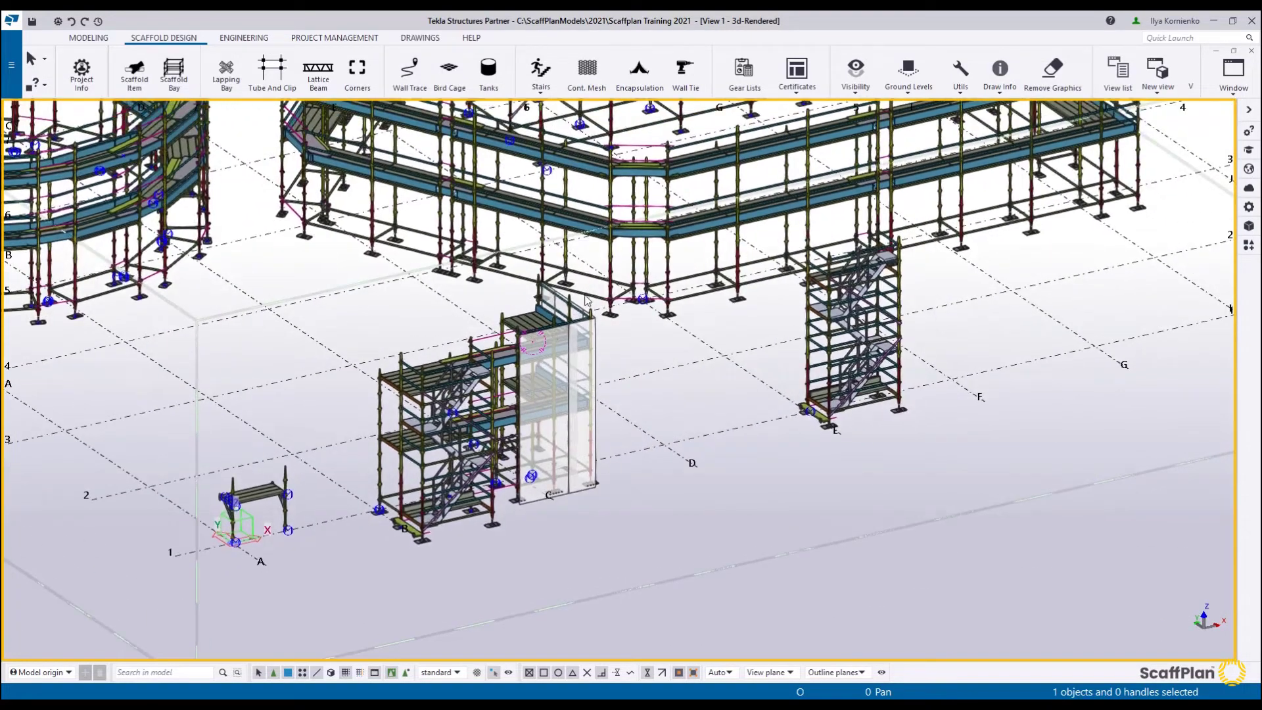
Generate a ScaffPlan - Project Gear List report with the Create from all method and display it.
click(748, 80)
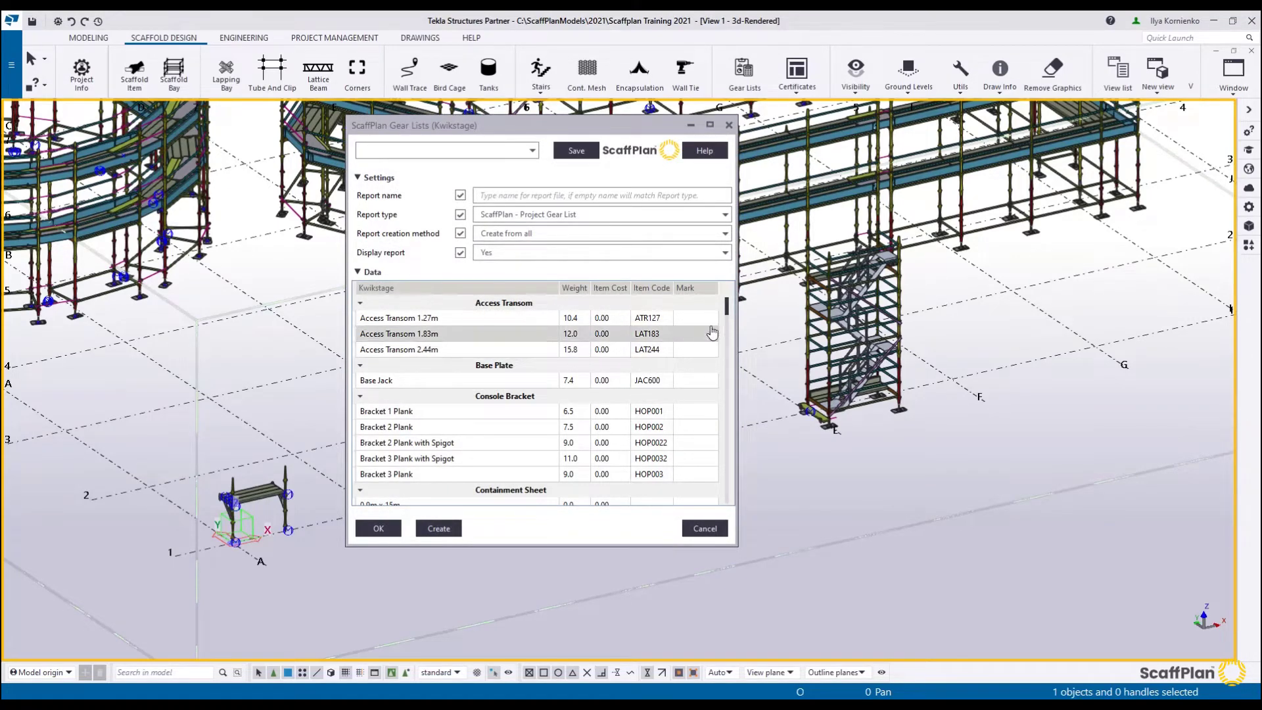
mouse_move(726, 309)
mouse_down()
mouse_move(727, 412)
mouse_move(726, 304)
mouse_up()
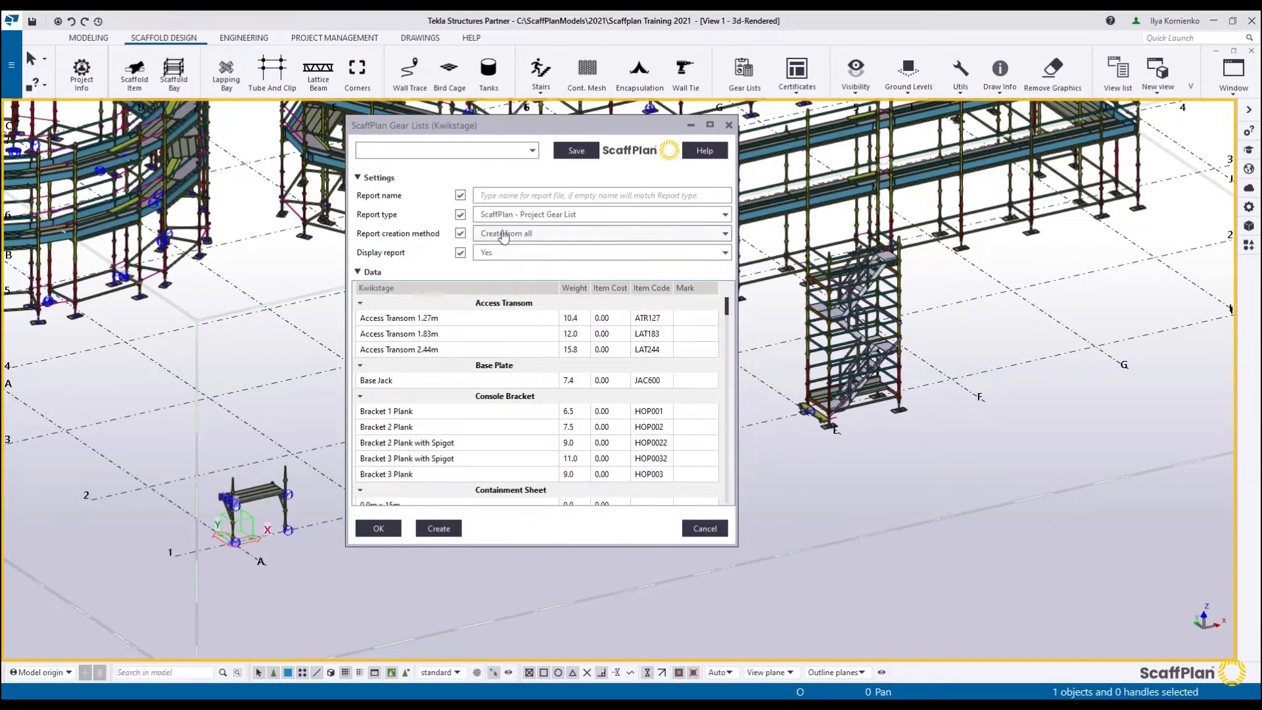
click(598, 216)
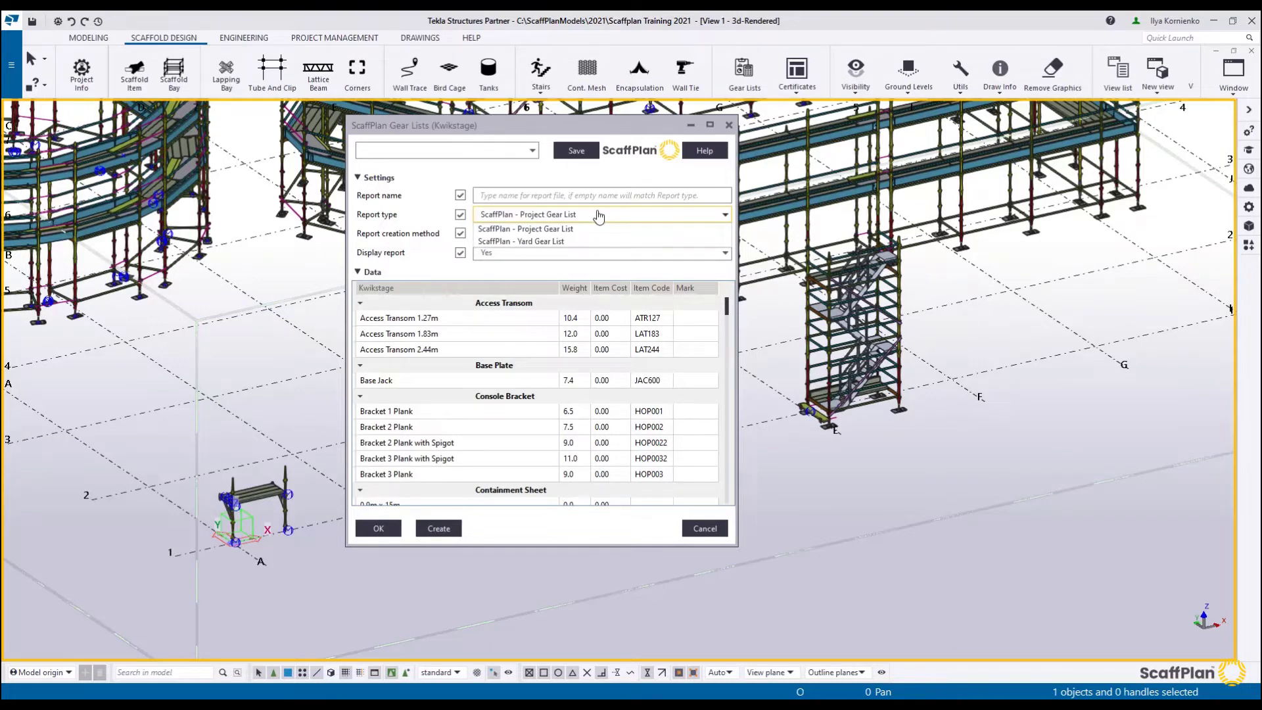
click(563, 230)
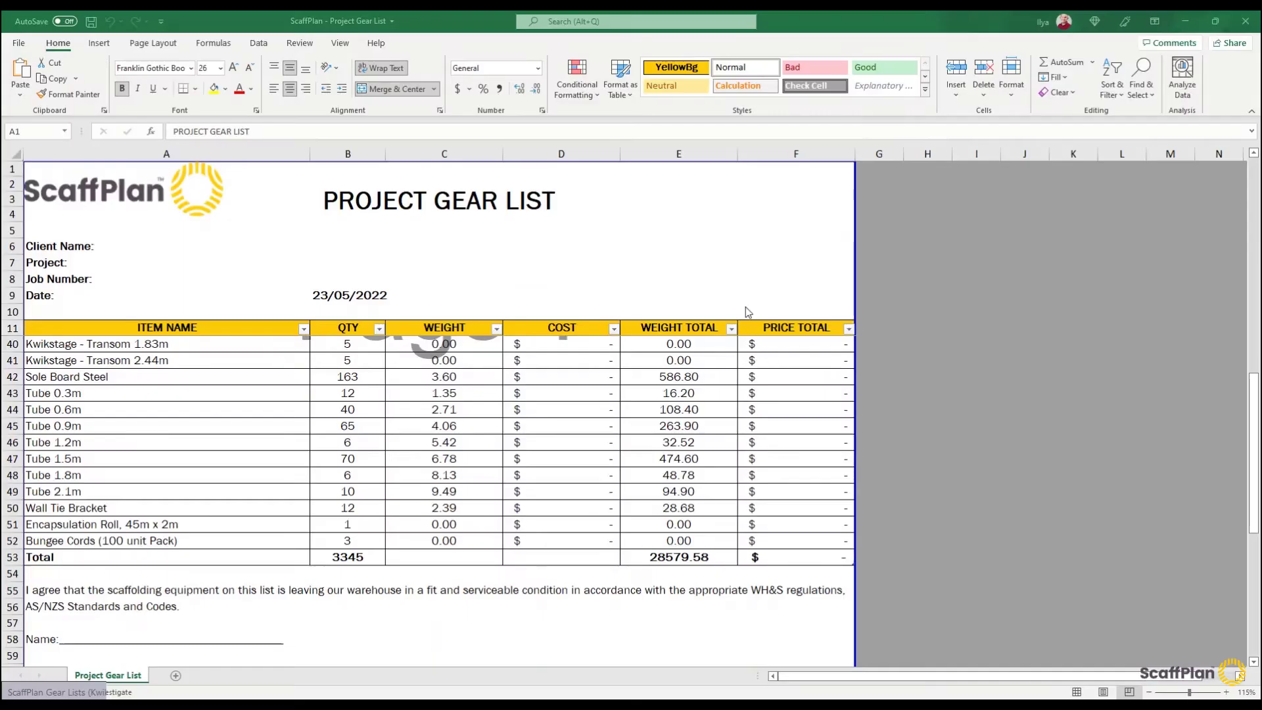
Examine the gear list's project header fields, item quantities, weights and totals in Excel, and close the workbook.
scroll(565, 425, up, 9)
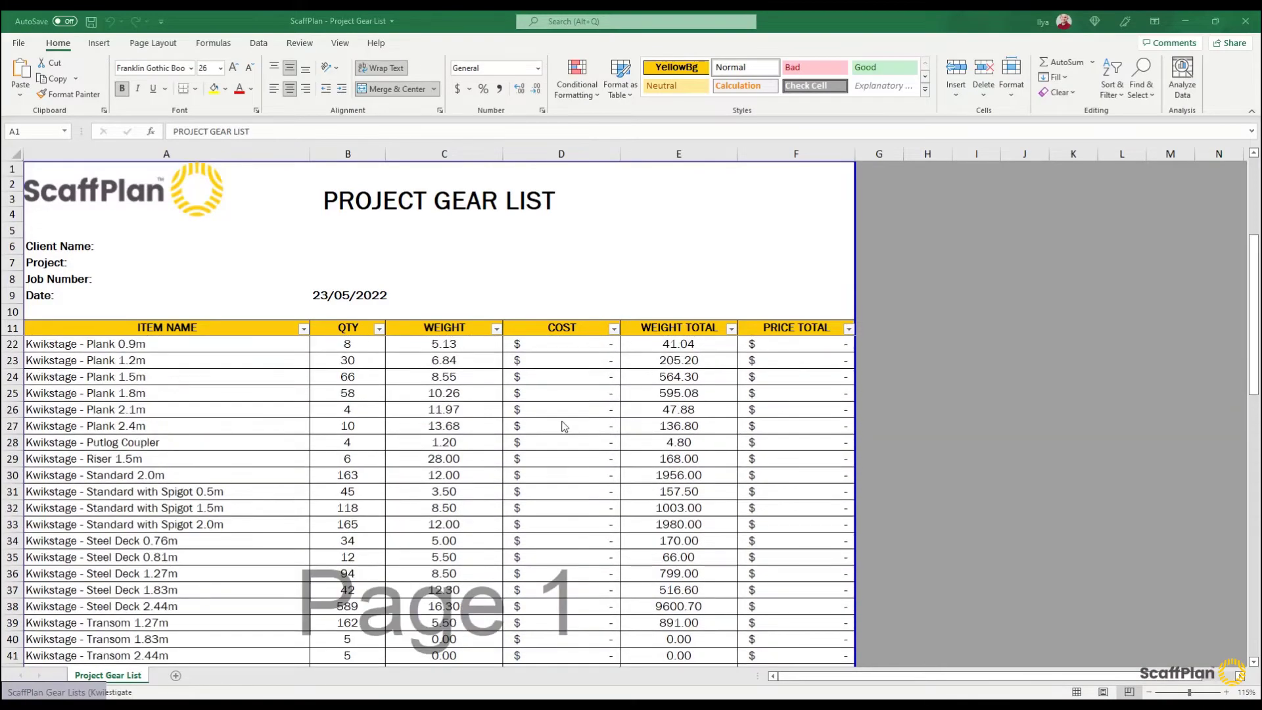
scroll(569, 422, down, 6)
scroll(568, 421, up, 6)
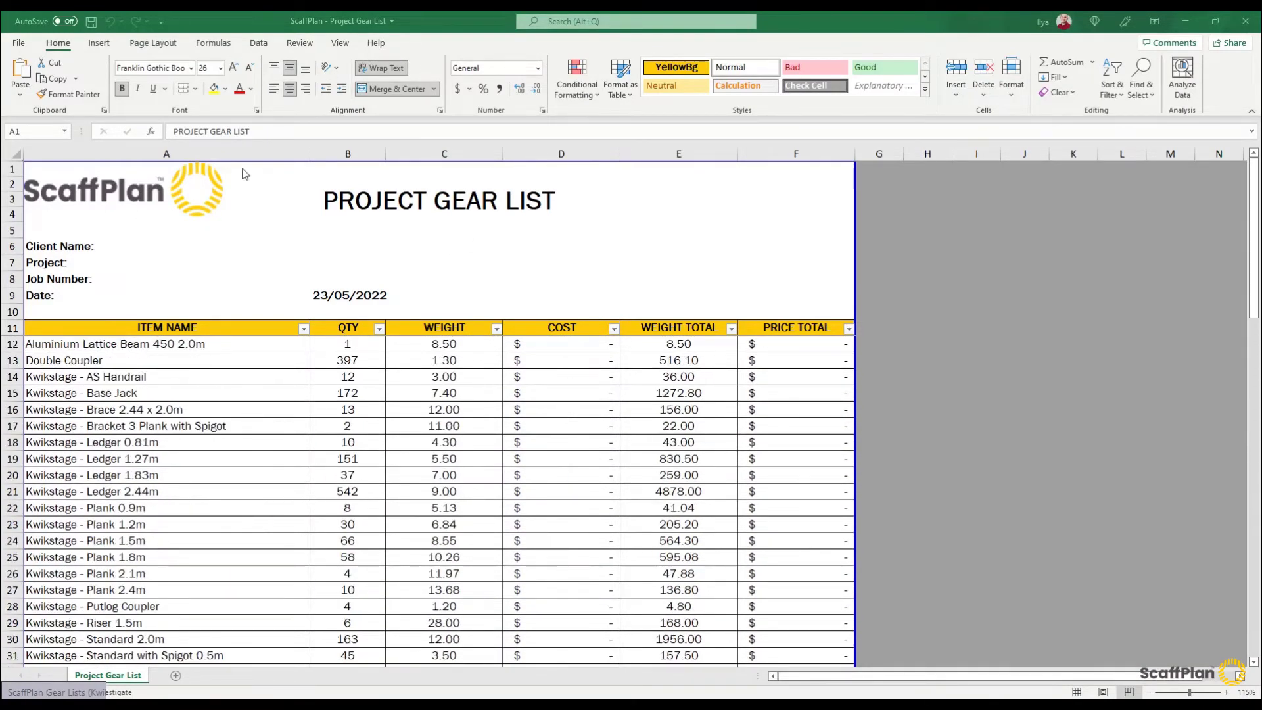
drag(96, 245, 86, 279)
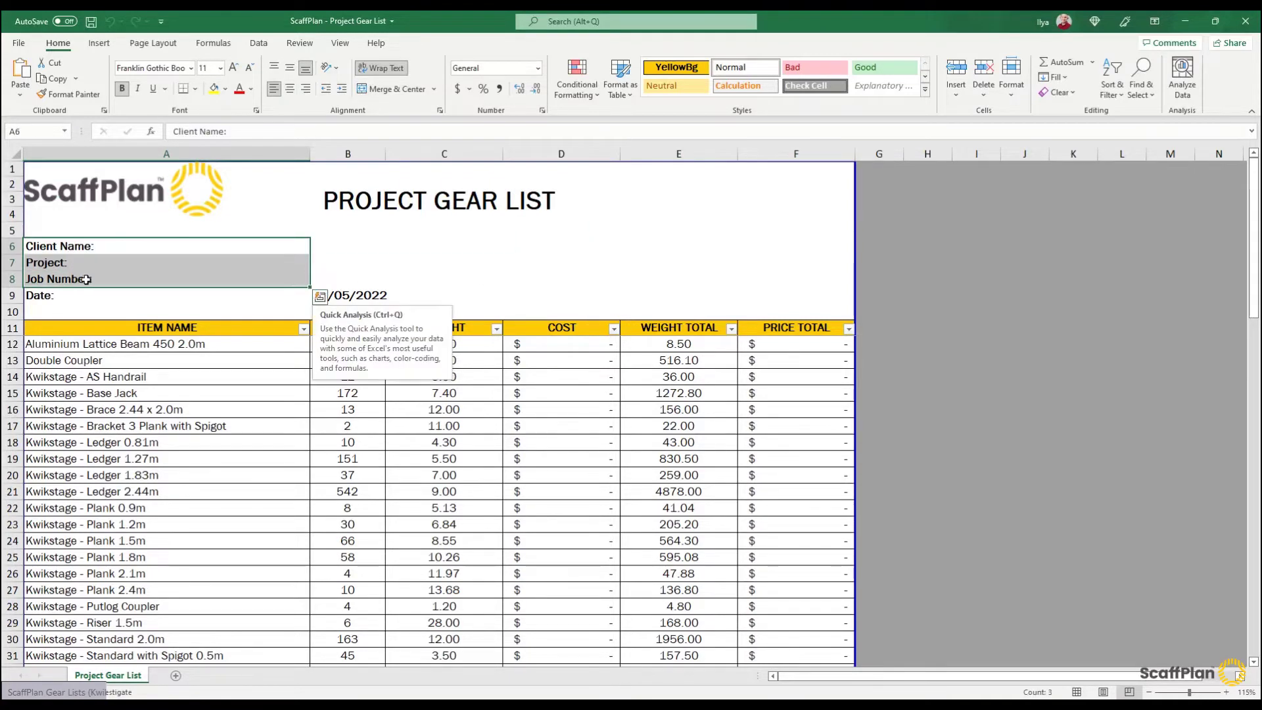
click(517, 279)
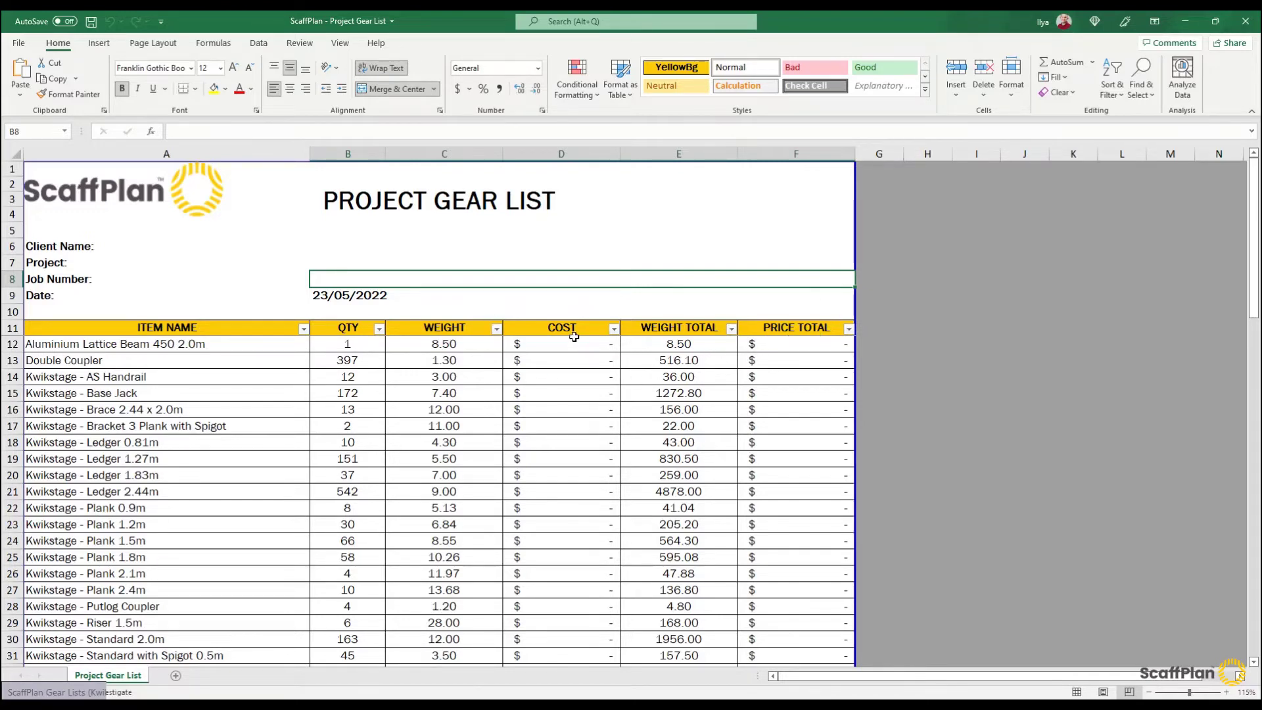
scroll(574, 337, down, 13)
scroll(679, 363, up, 2)
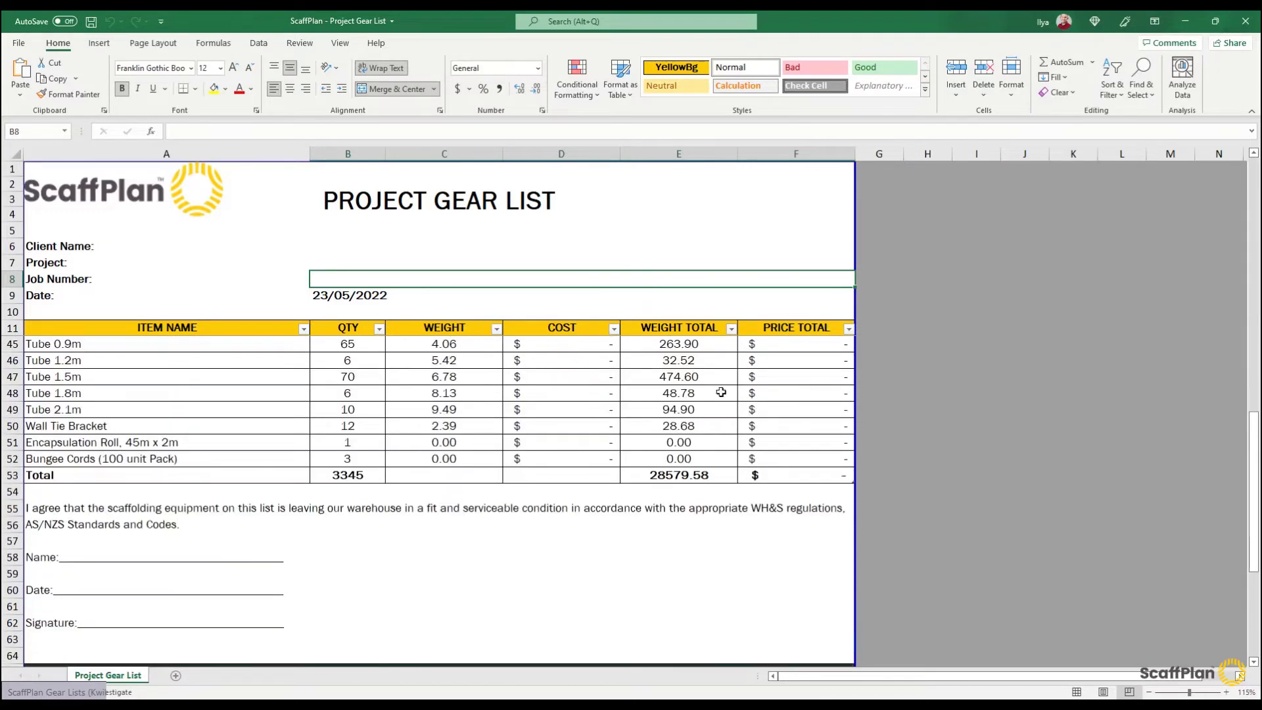
click(675, 479)
click(372, 480)
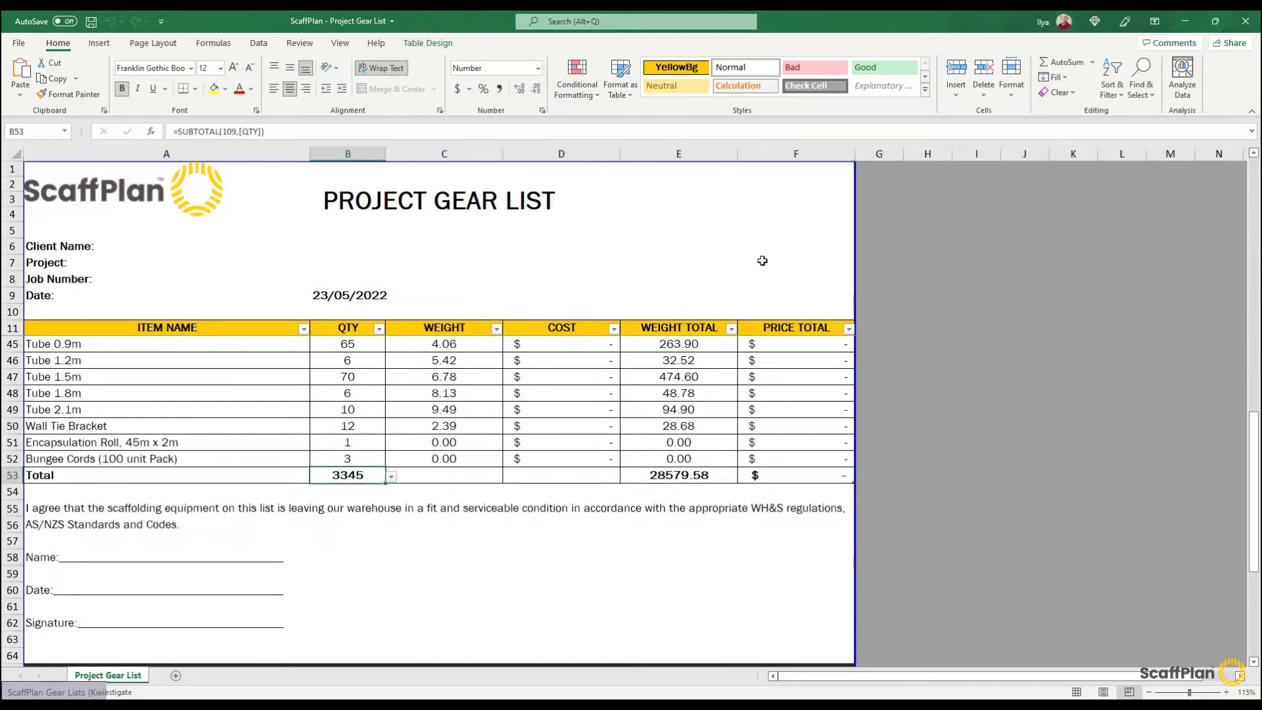
click(1245, 23)
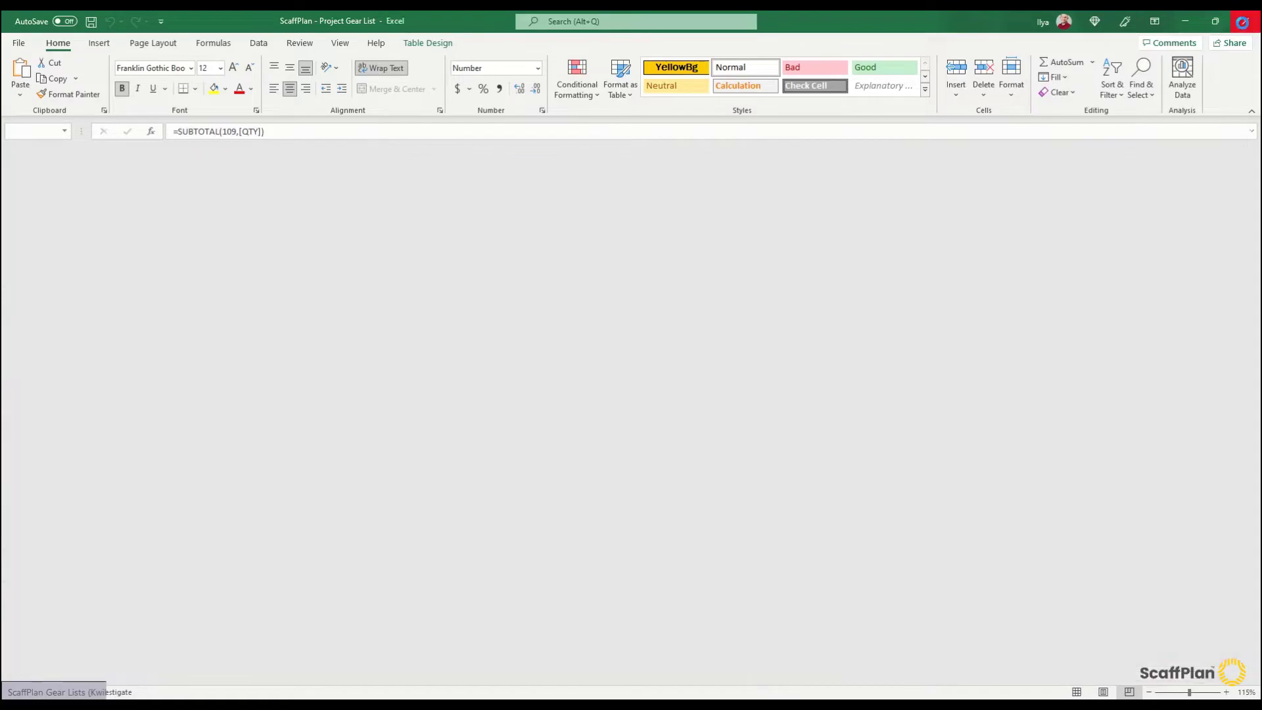
Generate the Scaffold Handover Certificate for the model.
middle_drag(688, 369, 618, 380)
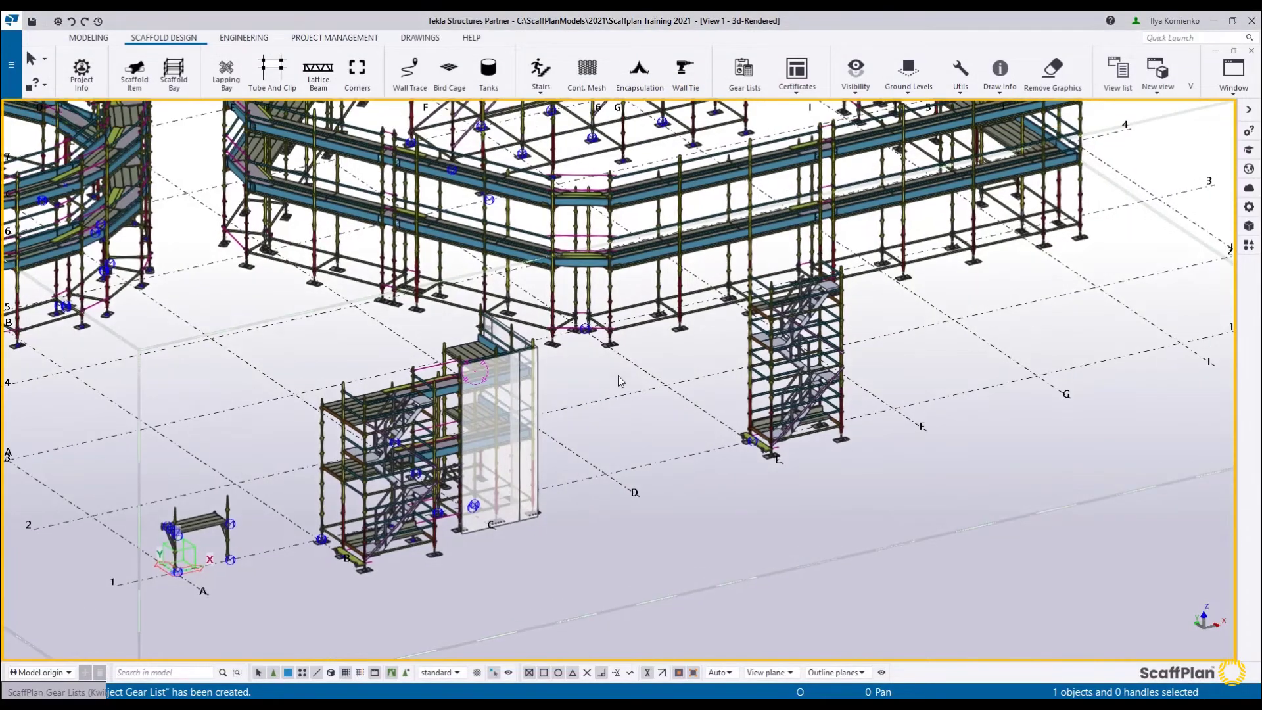
click(798, 95)
click(806, 117)
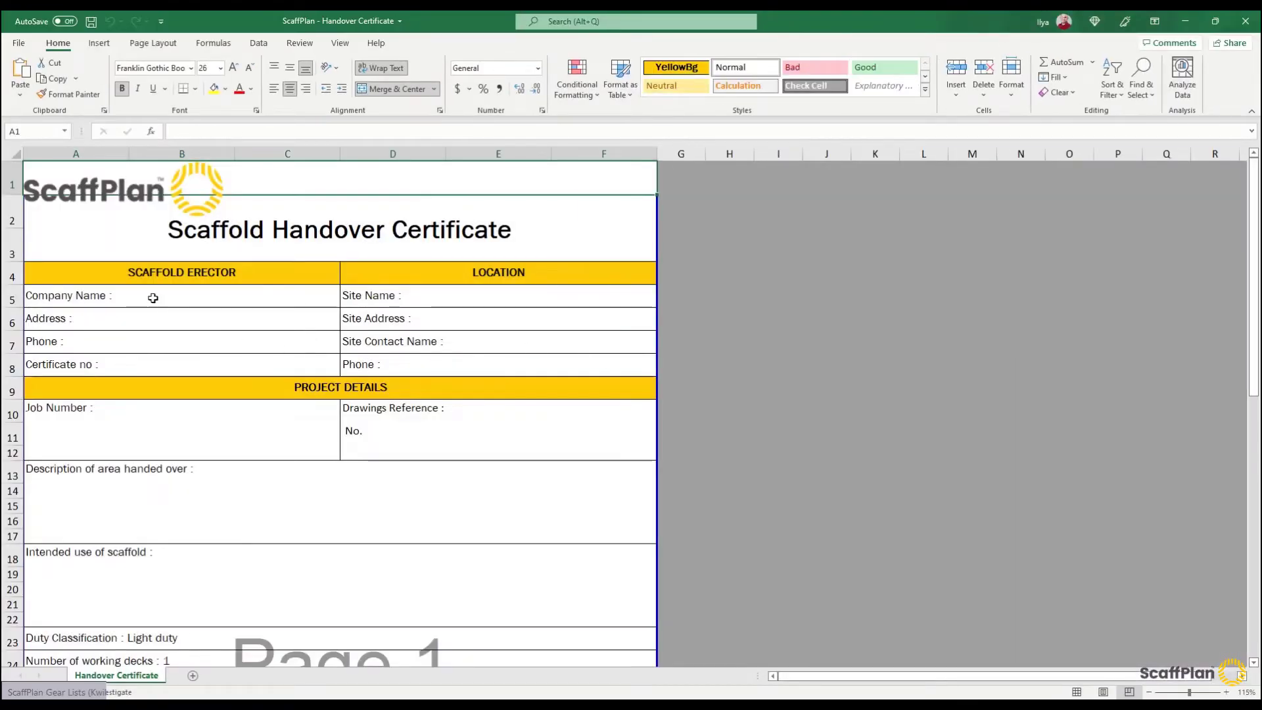
Examine the handover certificate's erector and location fields, bay lengths and quantities, working decks, duty classification and top platform height.
drag(153, 298, 431, 366)
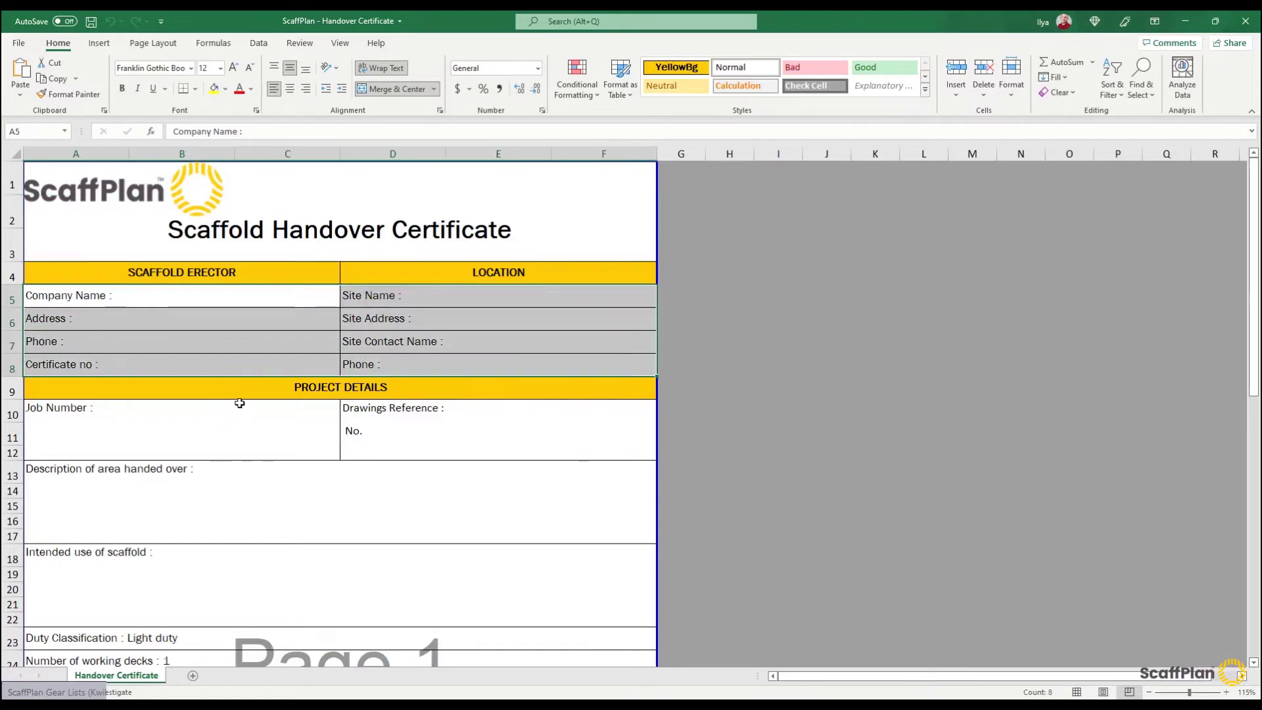
scroll(239, 403, down, 4)
click(258, 432)
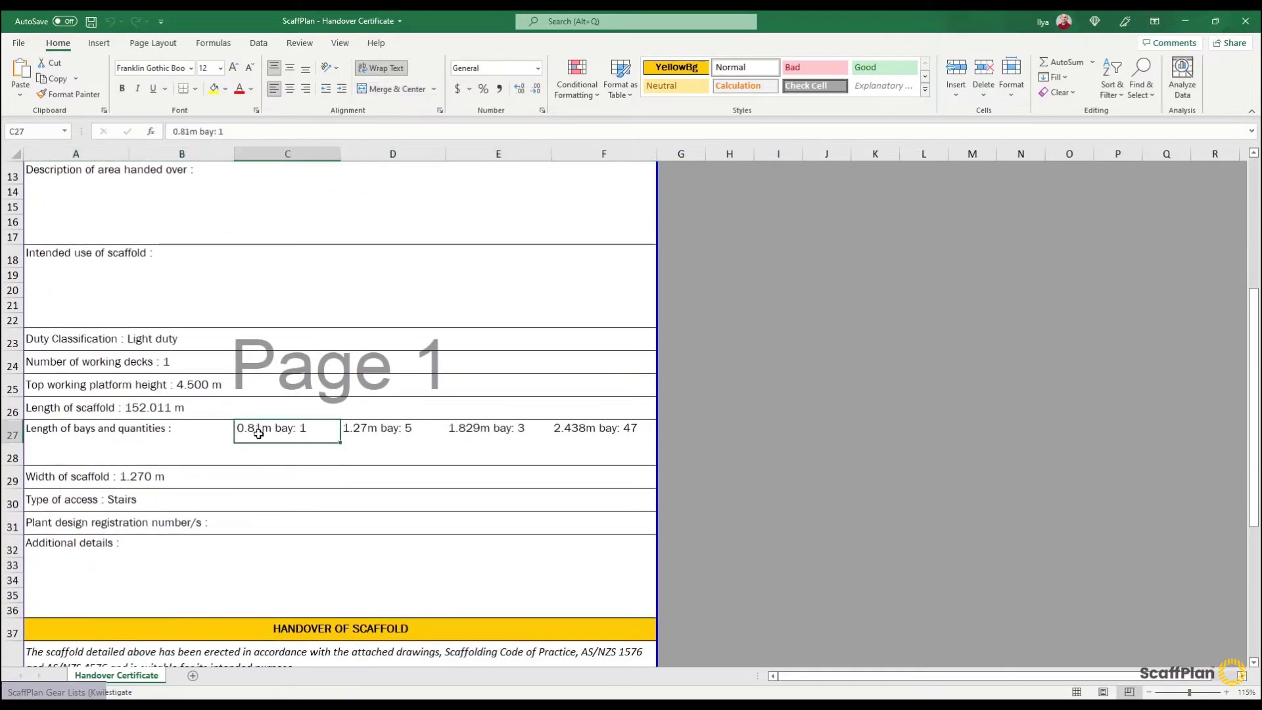
key(Right)
click(519, 436)
click(603, 430)
click(148, 370)
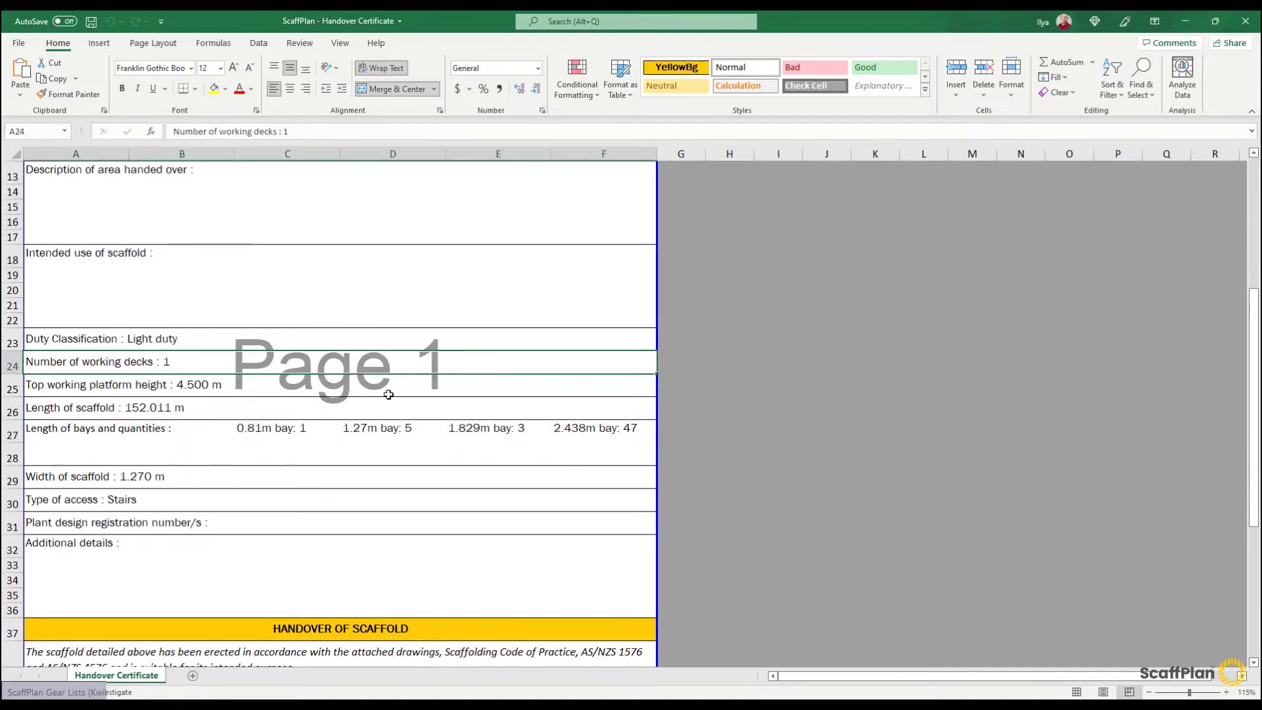
click(205, 337)
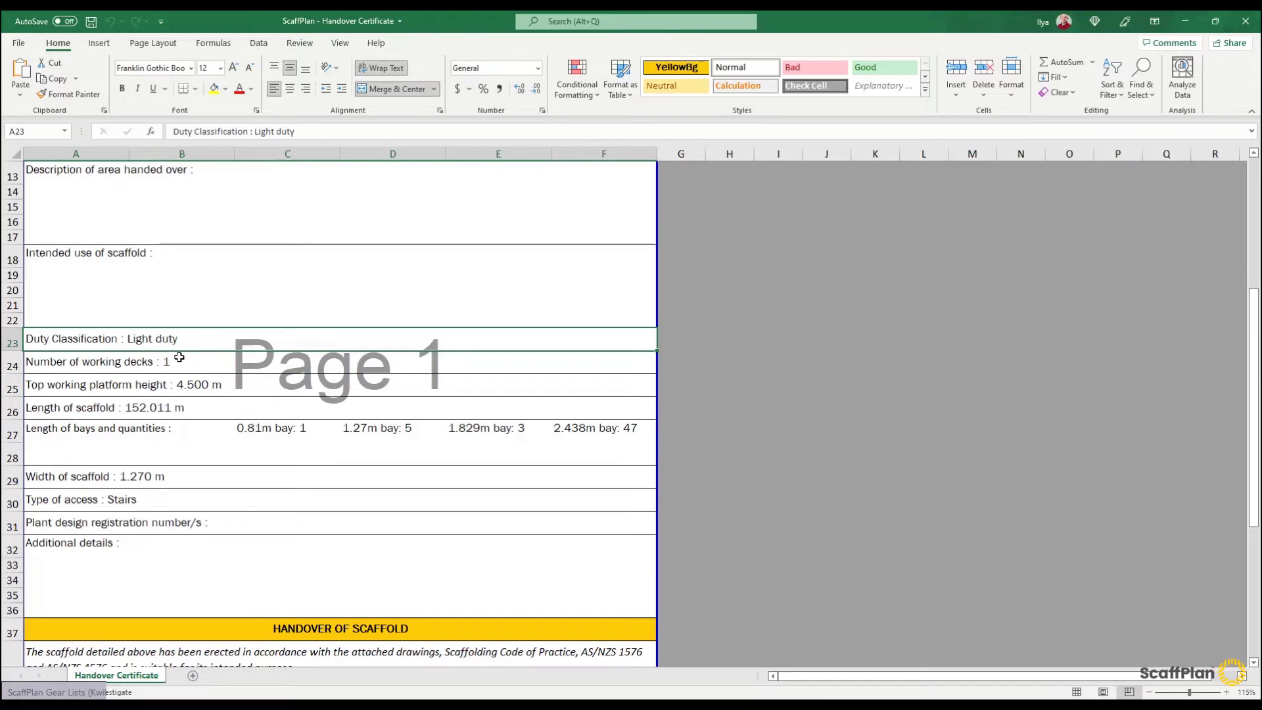
click(190, 390)
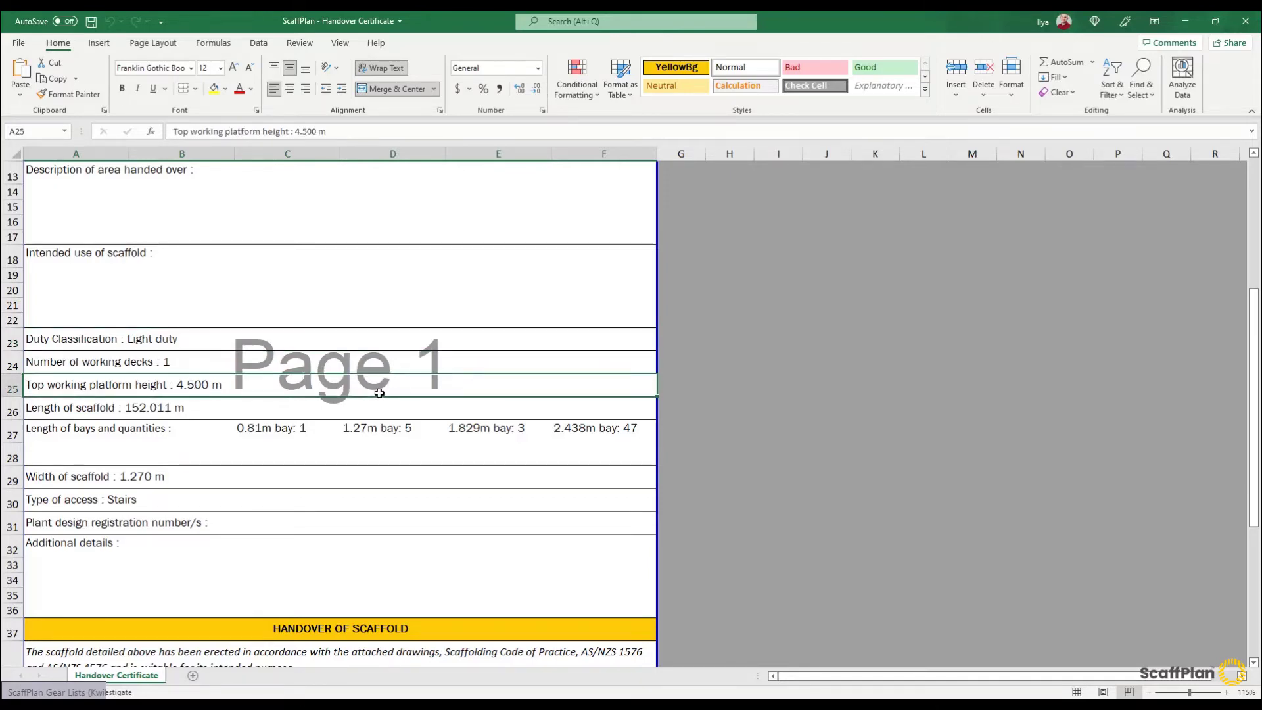
Review the rest of the handover certificate's project details and scaffold fields, and close the workbook.
scroll(247, 414, down, 8)
scroll(273, 422, up, 12)
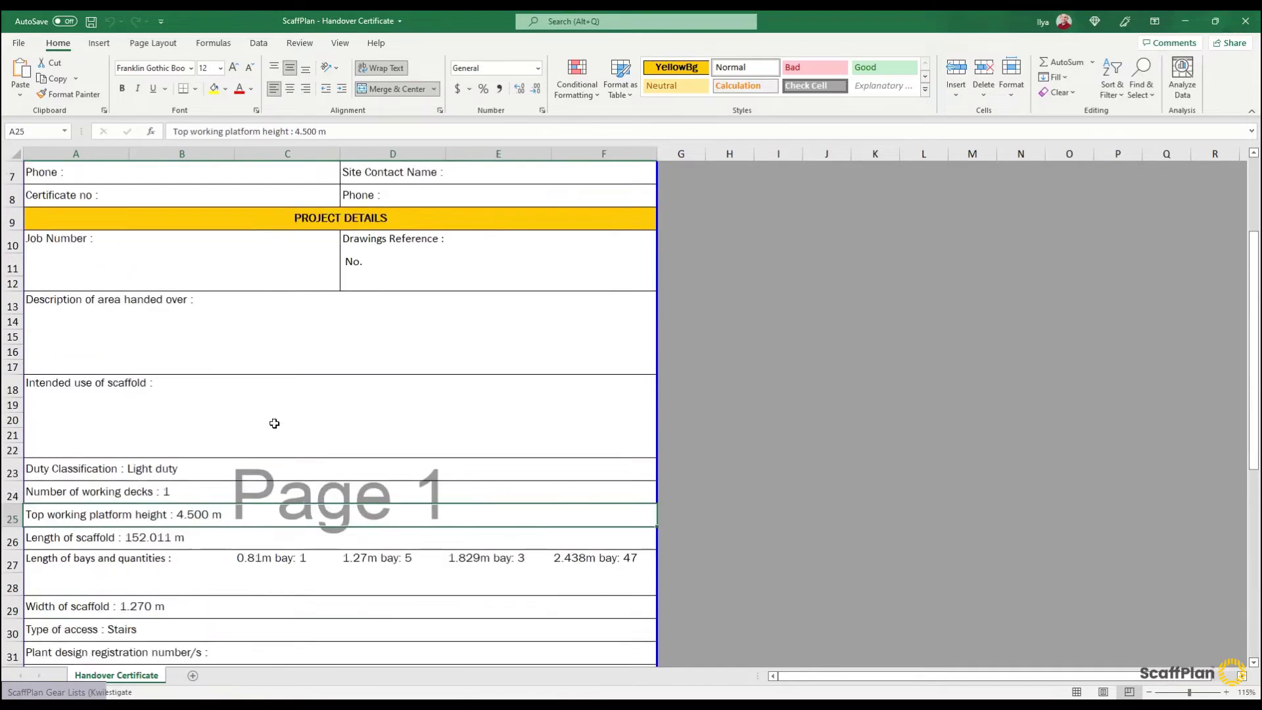
click(1244, 21)
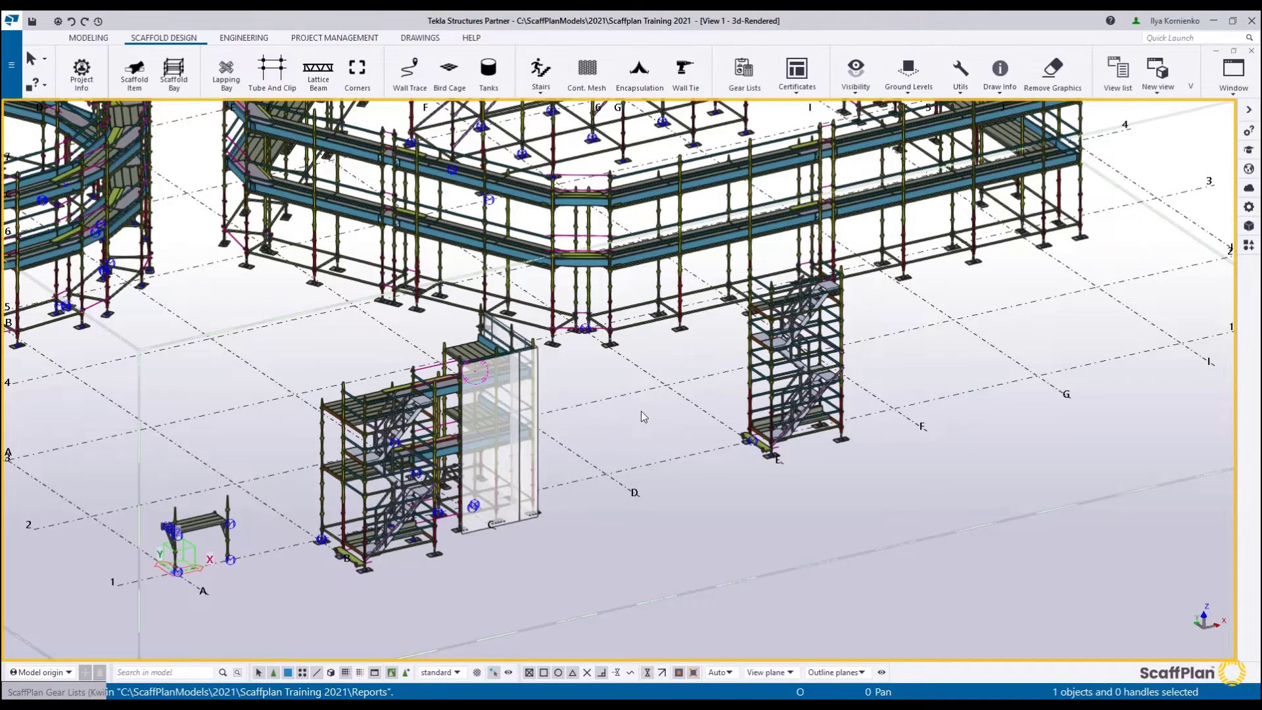
middle_drag(641, 411, 634, 407)
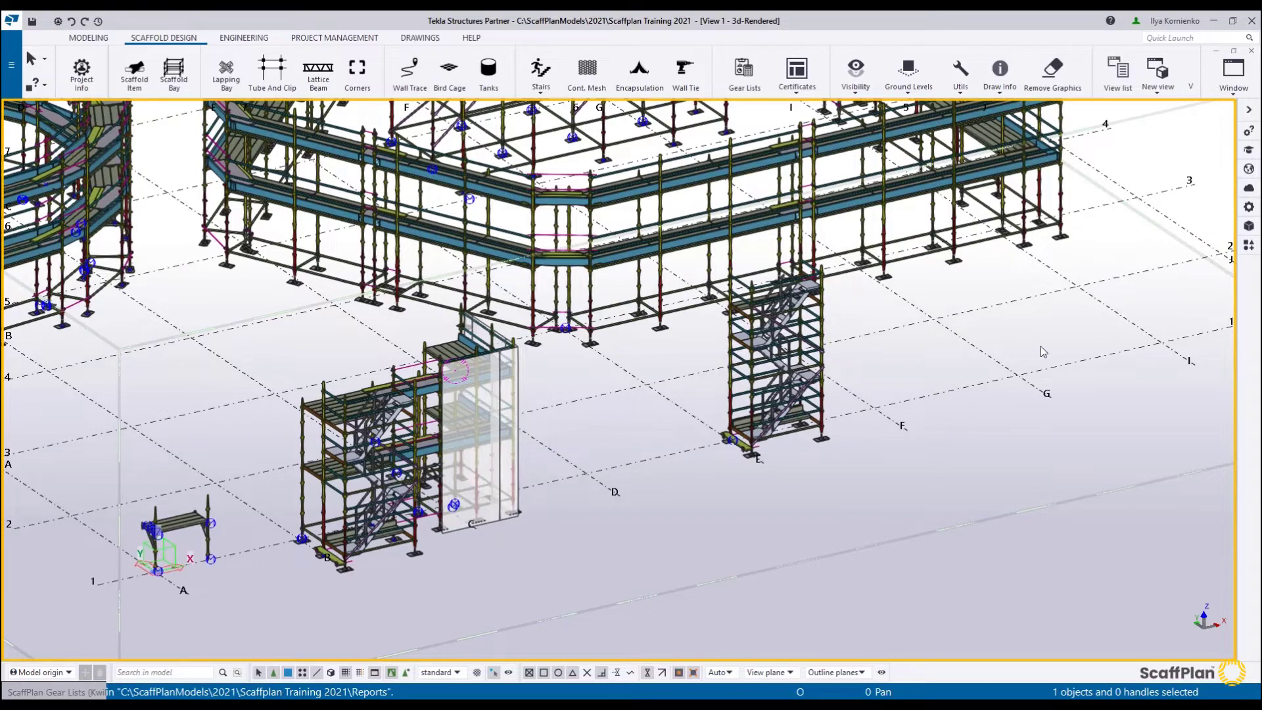
click(911, 95)
middle_drag(1006, 287, 937, 359)
middle_drag(678, 303, 513, 412)
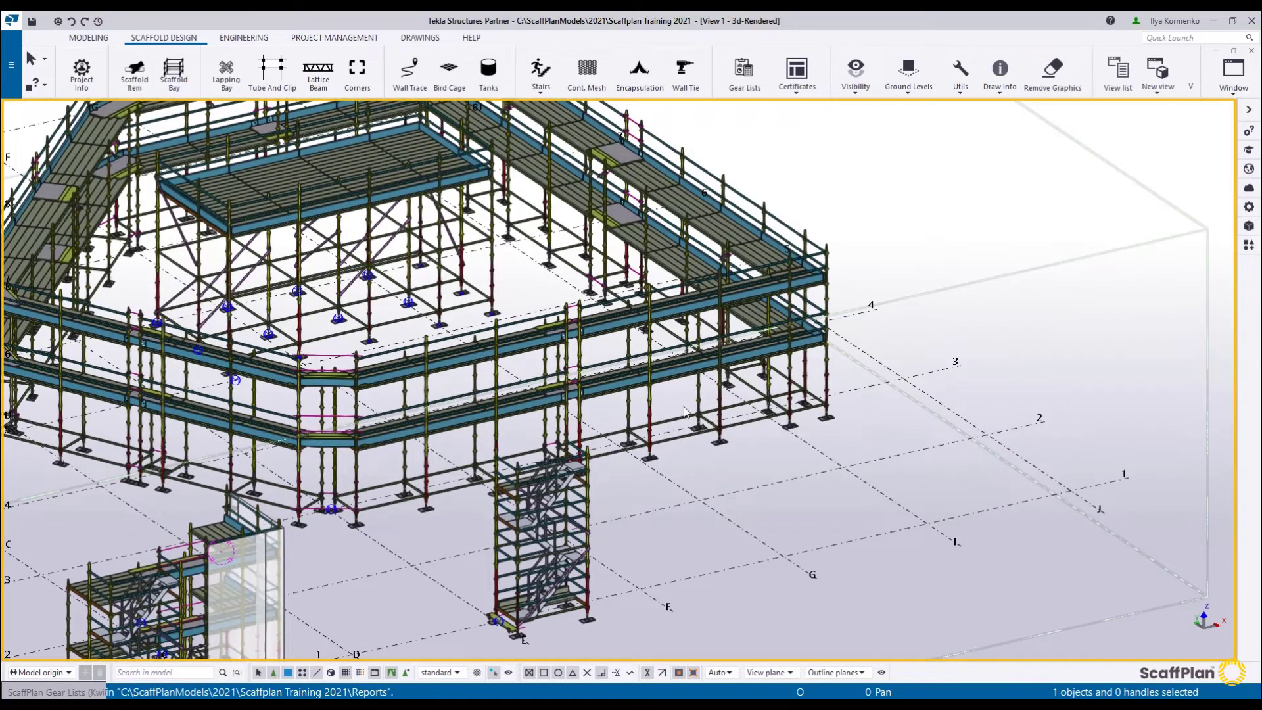
middle_drag(774, 343, 728, 377)
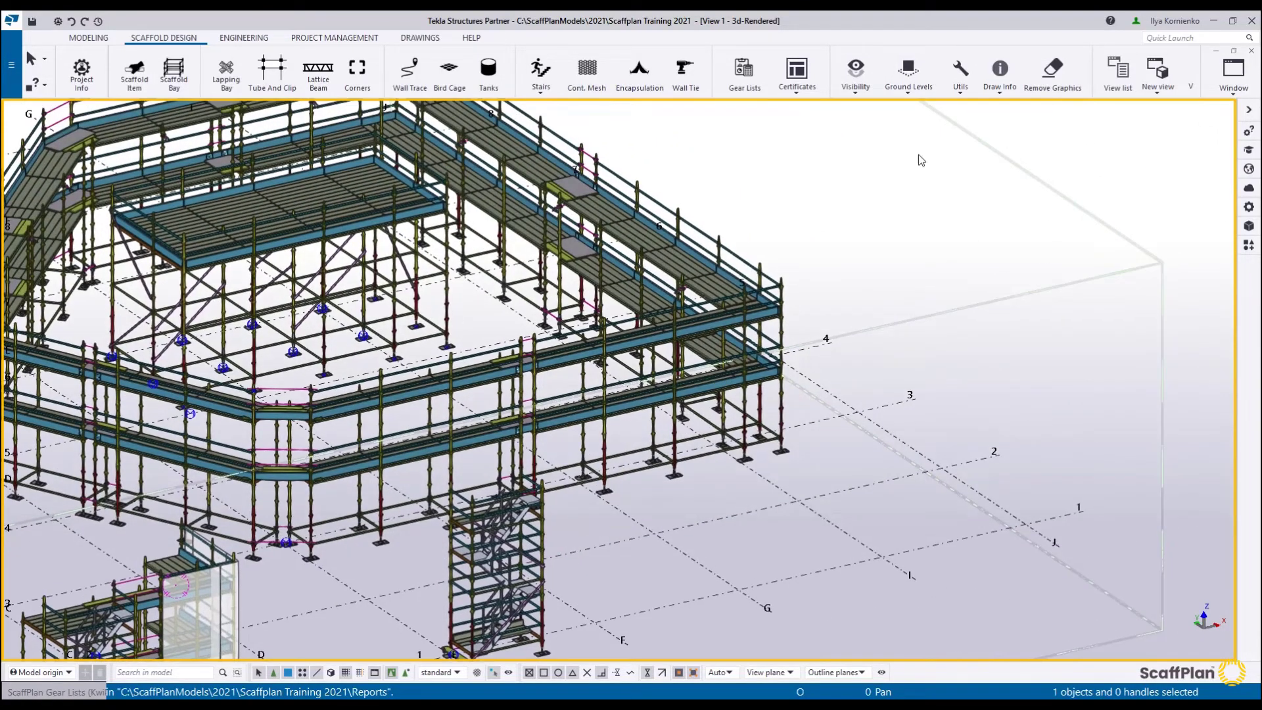
click(961, 95)
middle_drag(700, 507, 762, 339)
Model a 2.44 m long scaffold bay along grid line 1 between grid lines F and G.
click(173, 74)
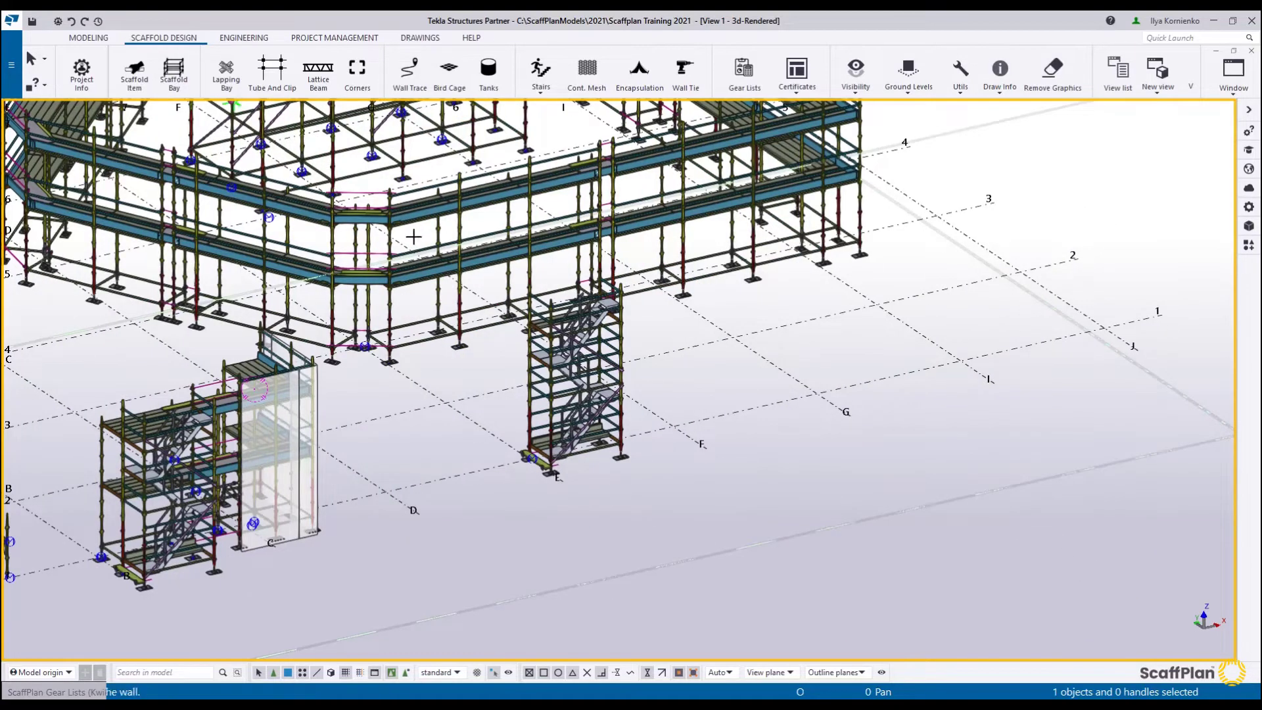
scroll(721, 420, up, 3)
click(716, 406)
click(838, 379)
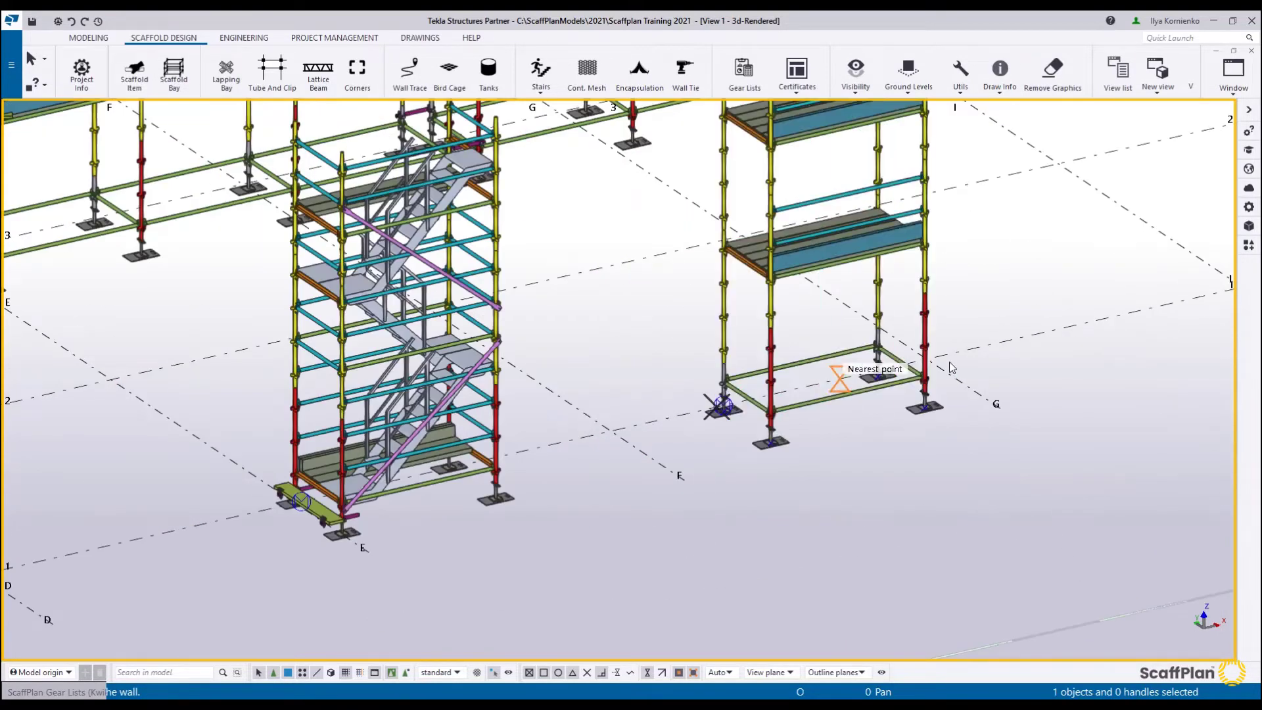
middle_drag(979, 349, 840, 411)
right_click(848, 361)
click(868, 369)
Model a second, shorter scaffold bay along grid line 1 at grid G, leaving a small gap to the first bay.
key(Return)
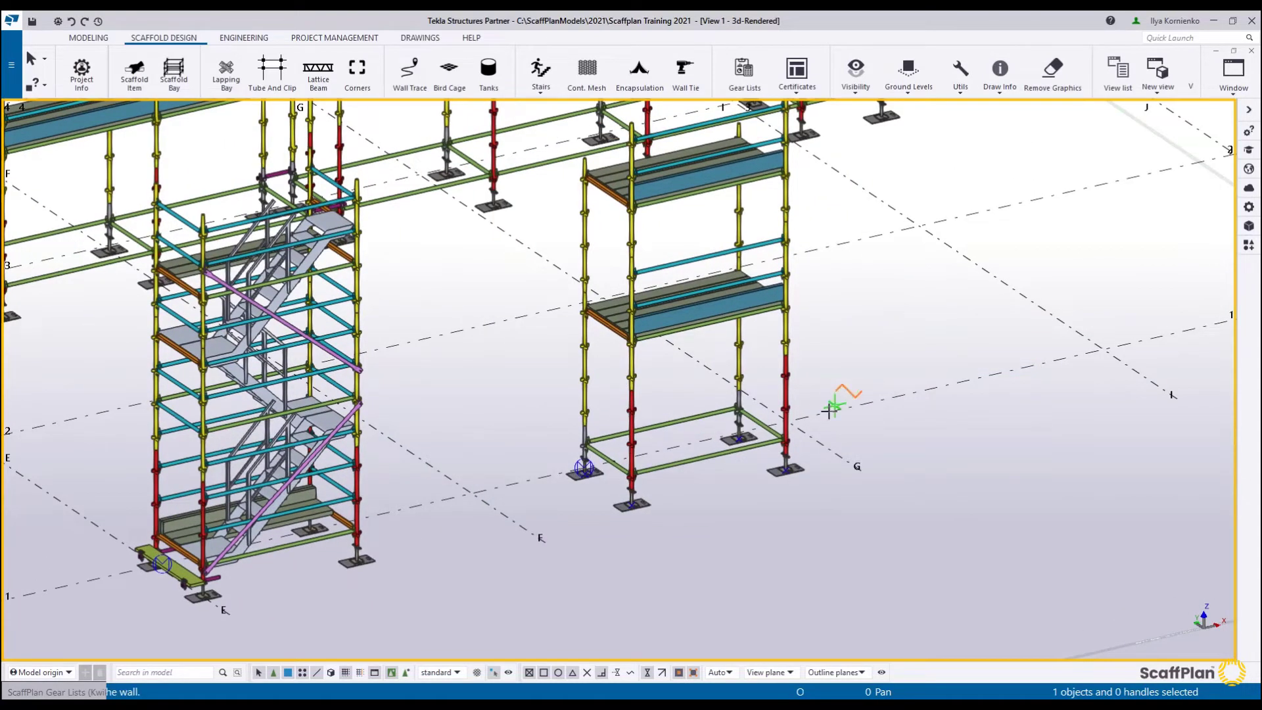
click(817, 415)
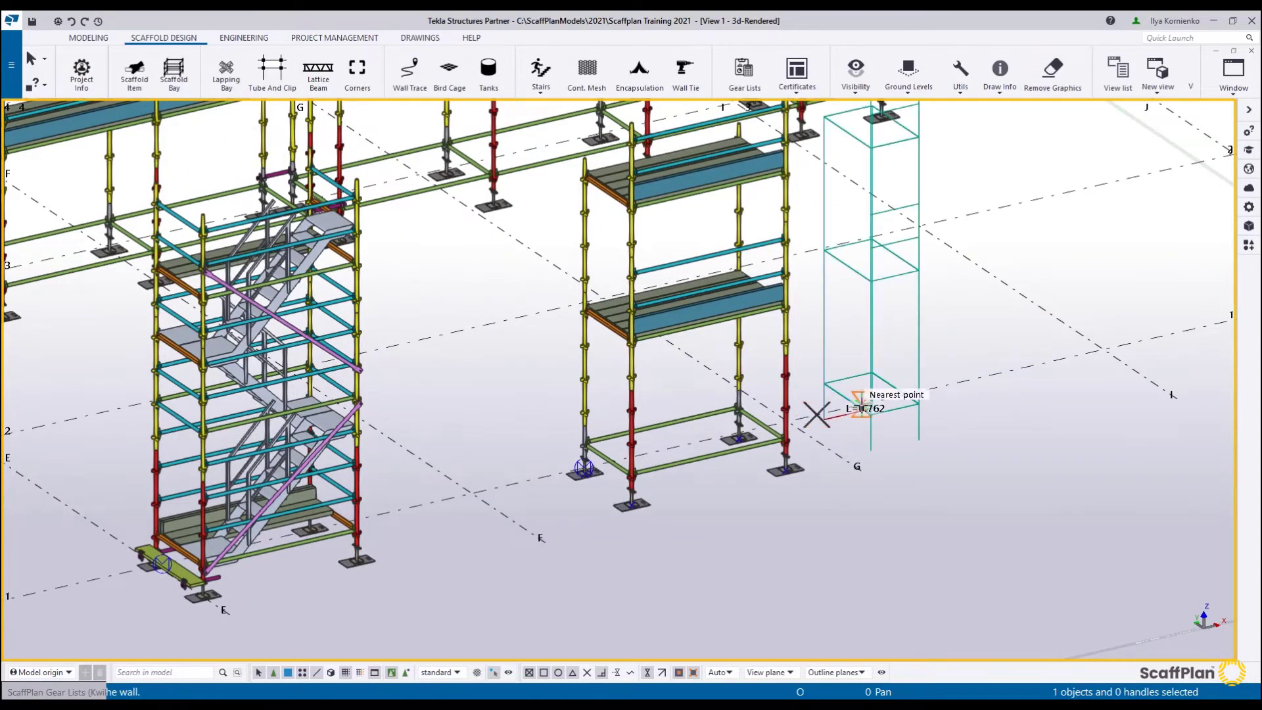
click(846, 408)
right_click(972, 336)
click(1005, 345)
scroll(943, 350, down, 4)
middle_drag(944, 350, 870, 426)
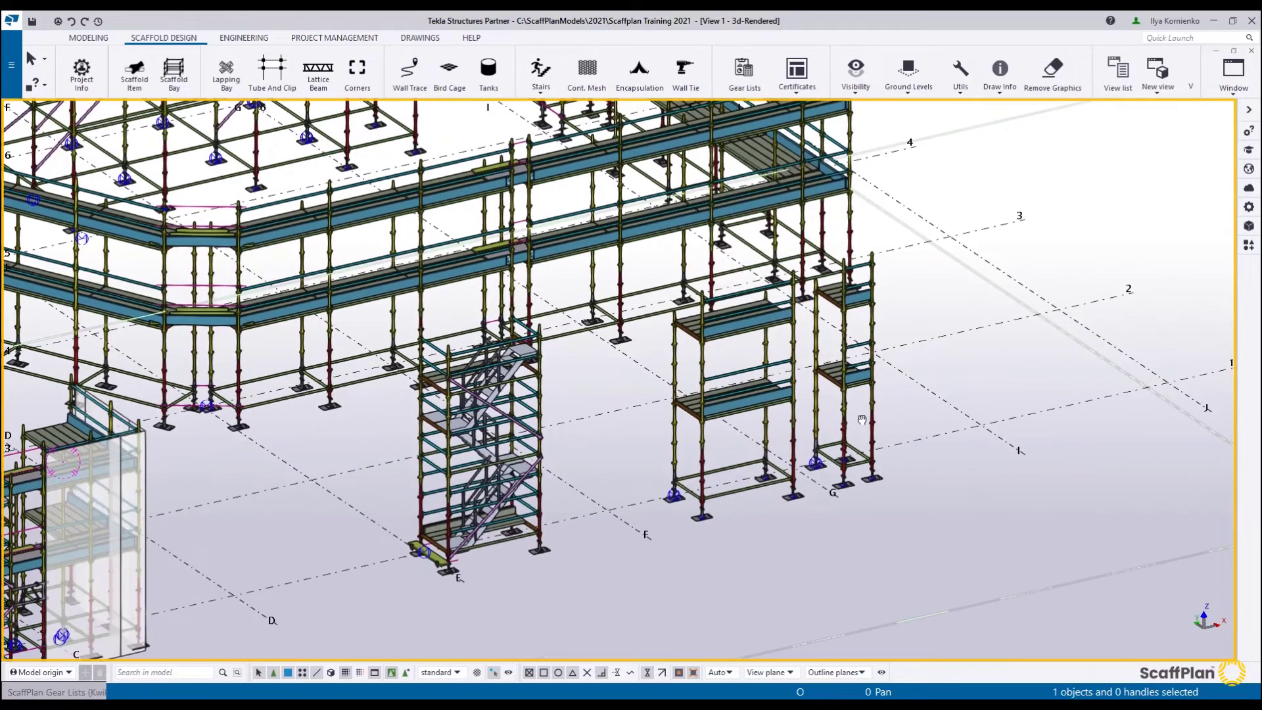
Join the short bay to the end of the 2.44 m bay with Adjust Bay To Another Bay.
click(999, 95)
click(963, 92)
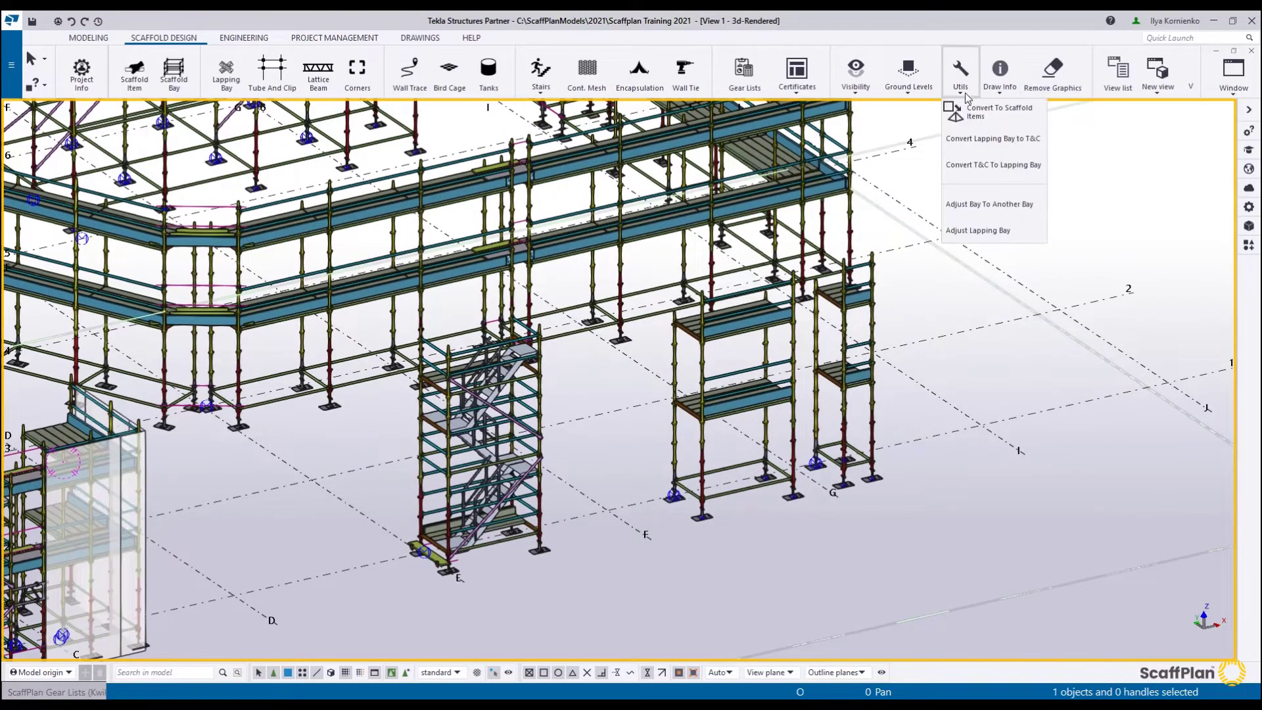
click(985, 216)
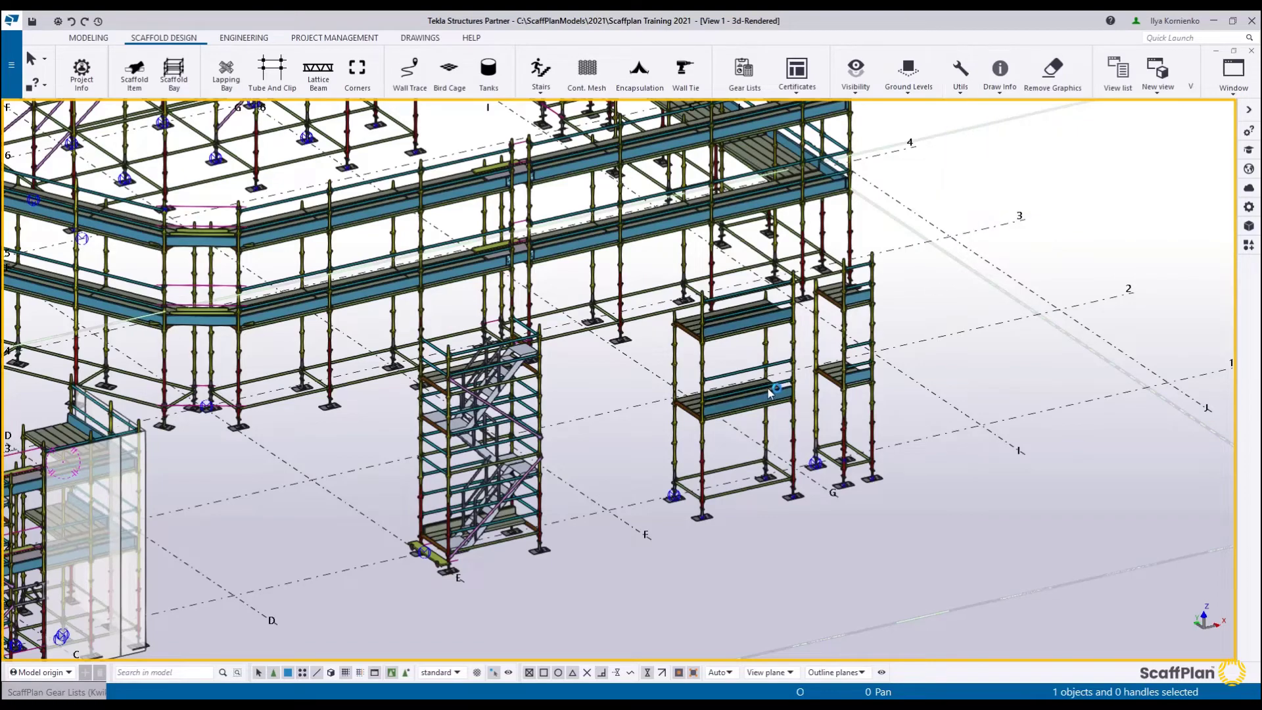
scroll(851, 402, up, 5)
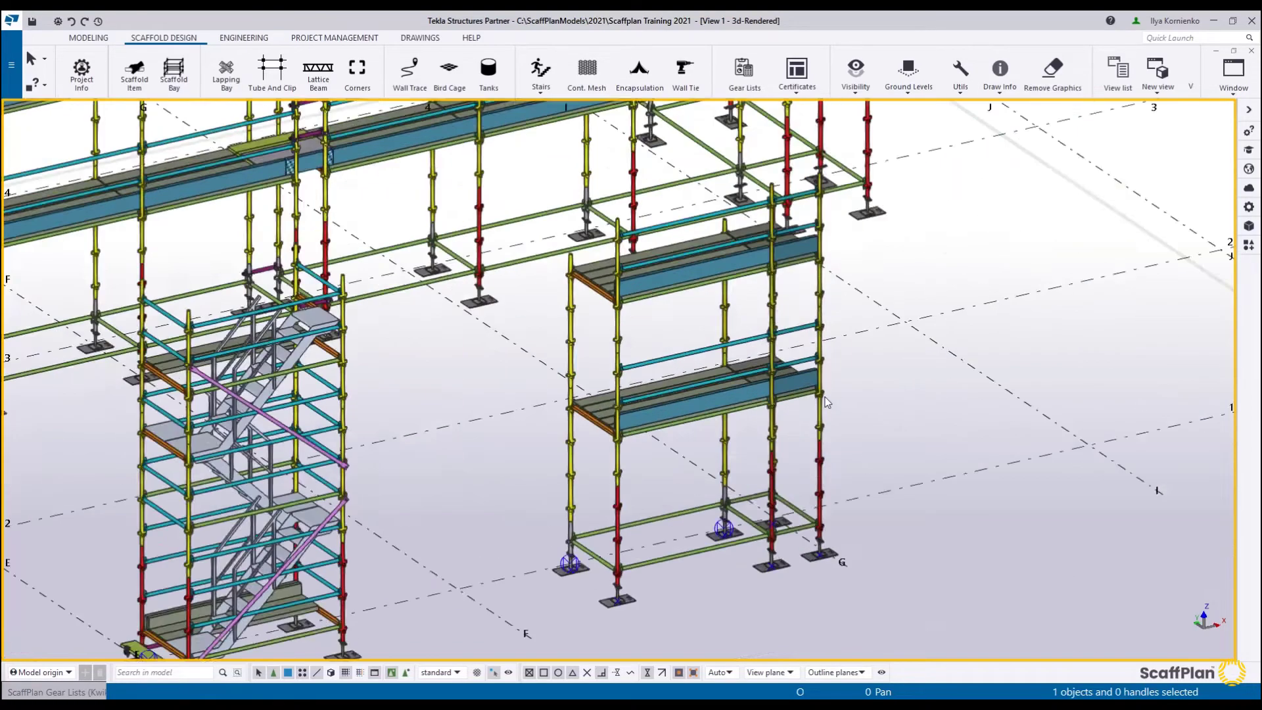
scroll(788, 378, down, 5)
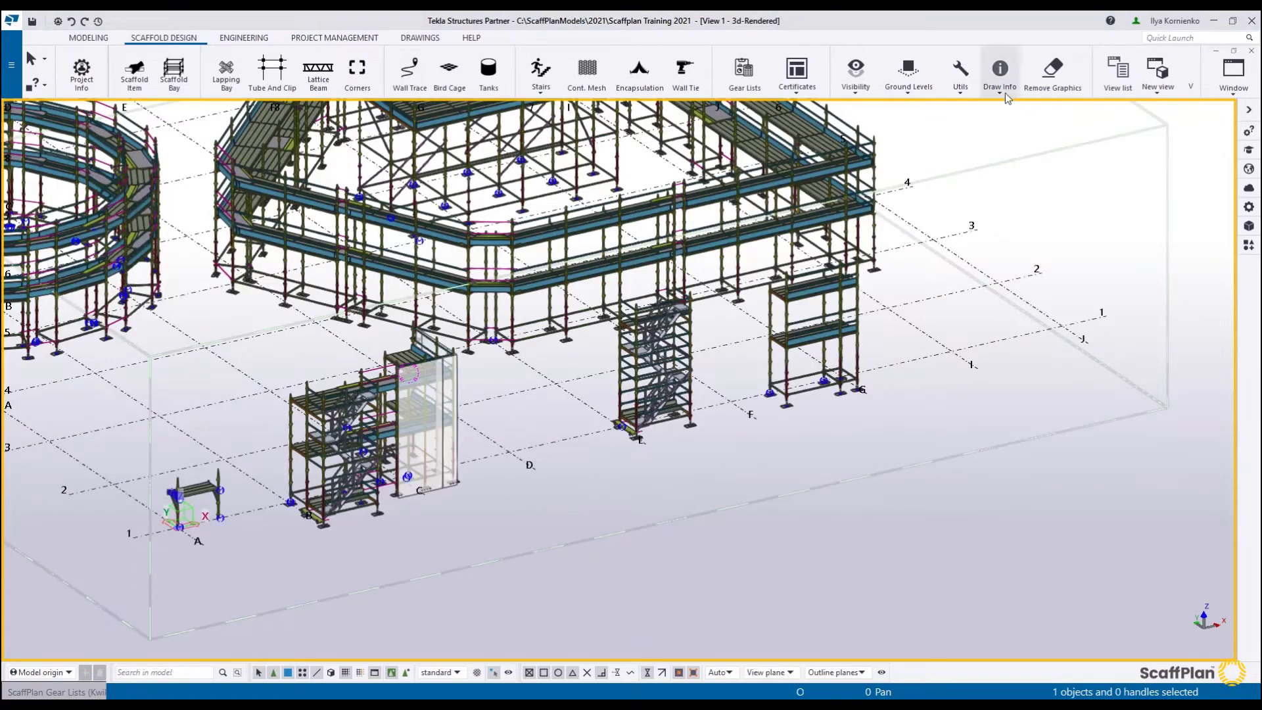
click(1000, 72)
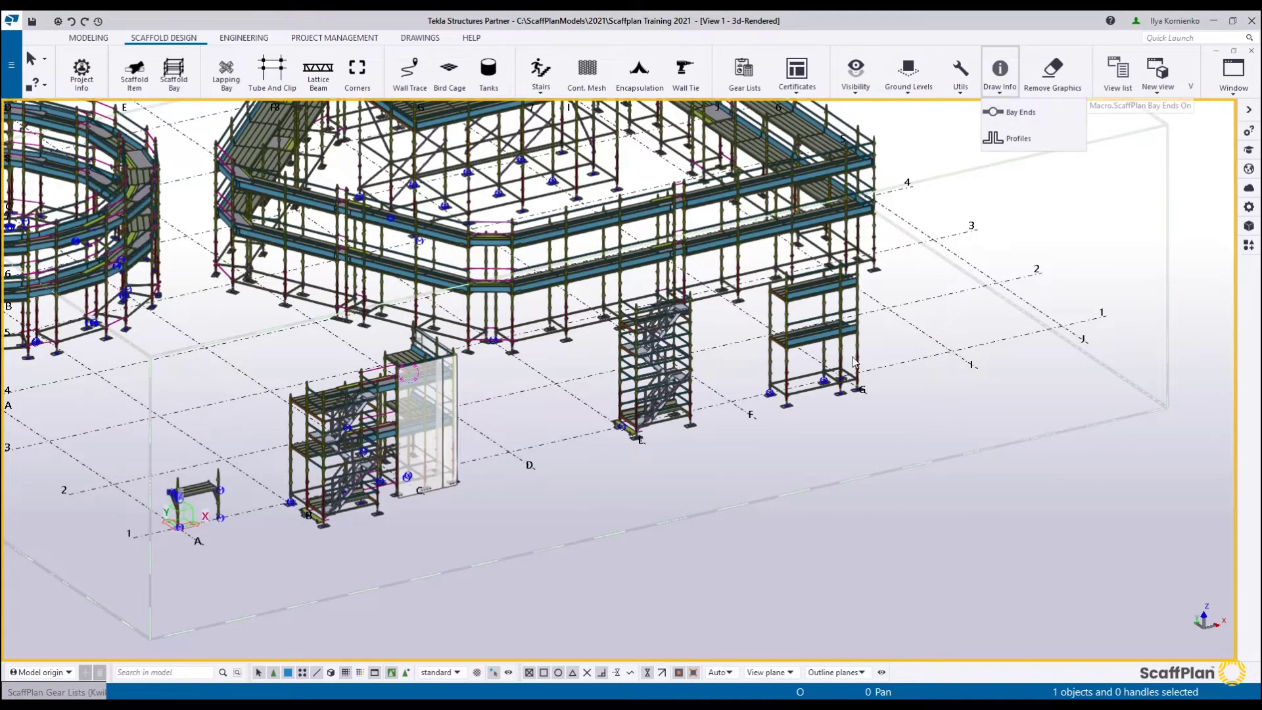
scroll(887, 353, up, 5)
middle_drag(892, 363, 944, 307)
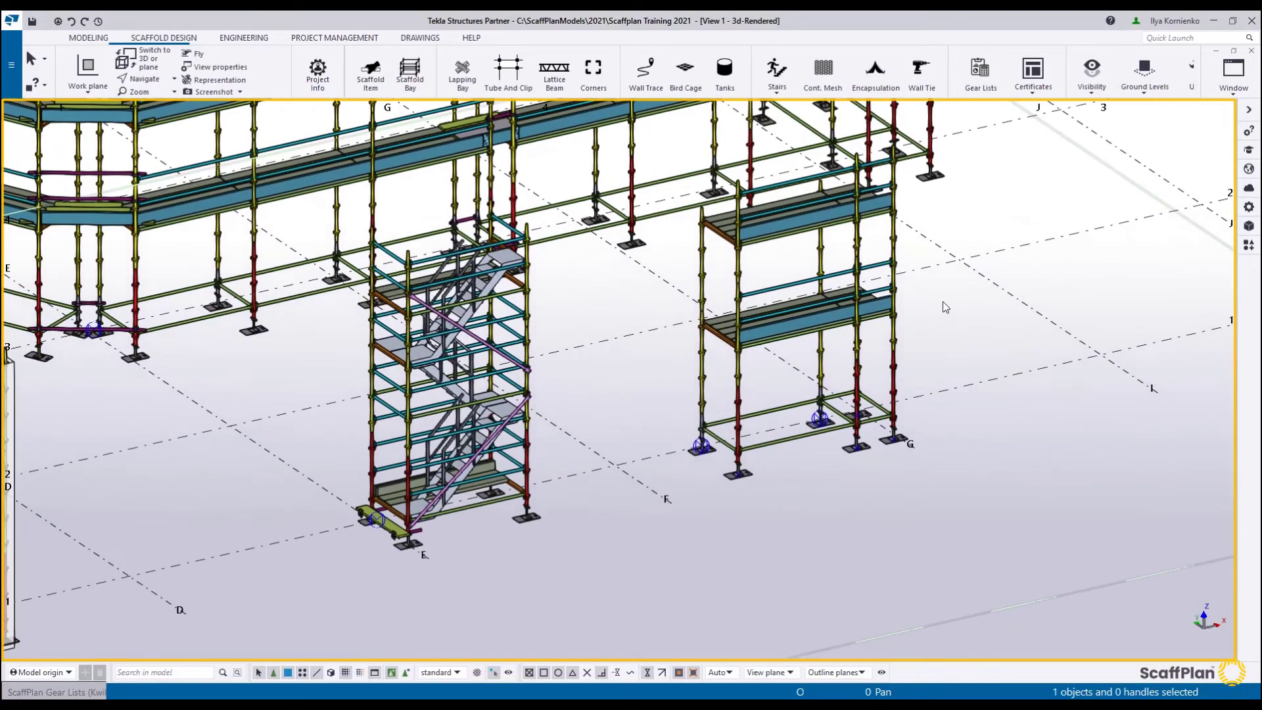
scroll(1037, 104, down, 2)
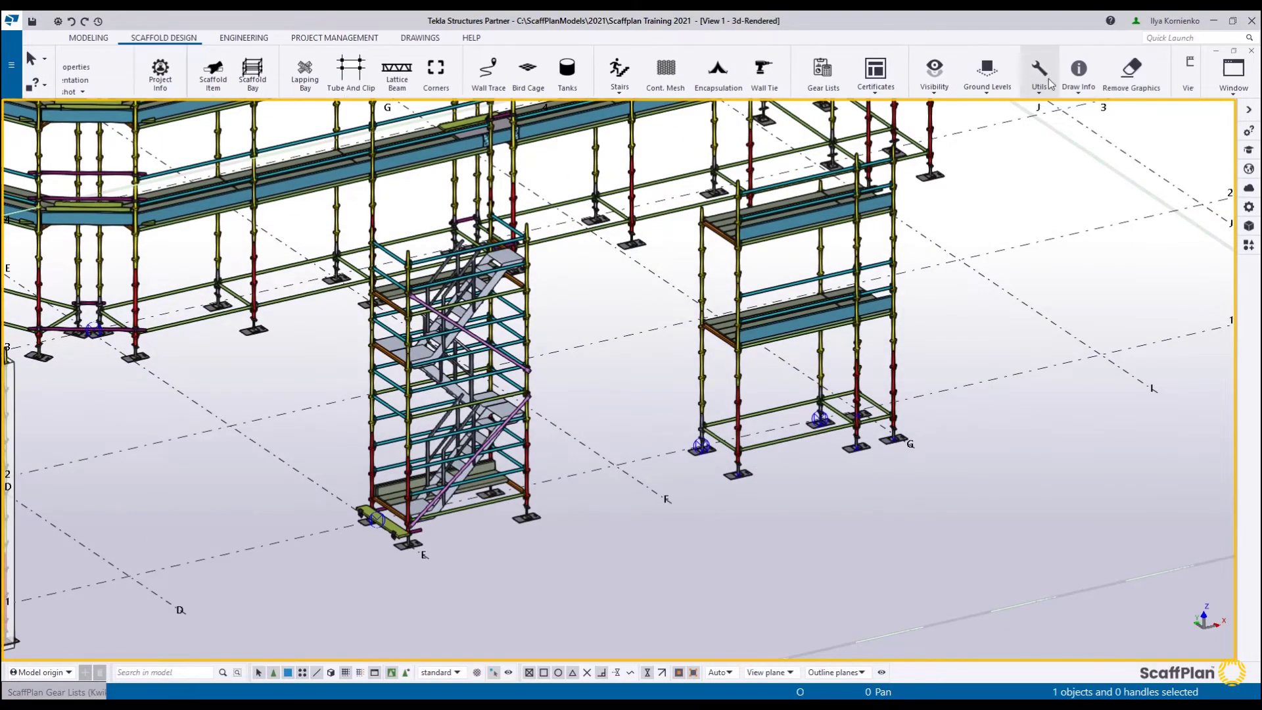
Draw the Bay Ends labels for the 2.44 m scaffold bay and examine which end is which.
click(797, 444)
scroll(802, 460, up, 5)
middle_drag(600, 318, 584, 306)
middle_drag(919, 302, 849, 349)
click(742, 399)
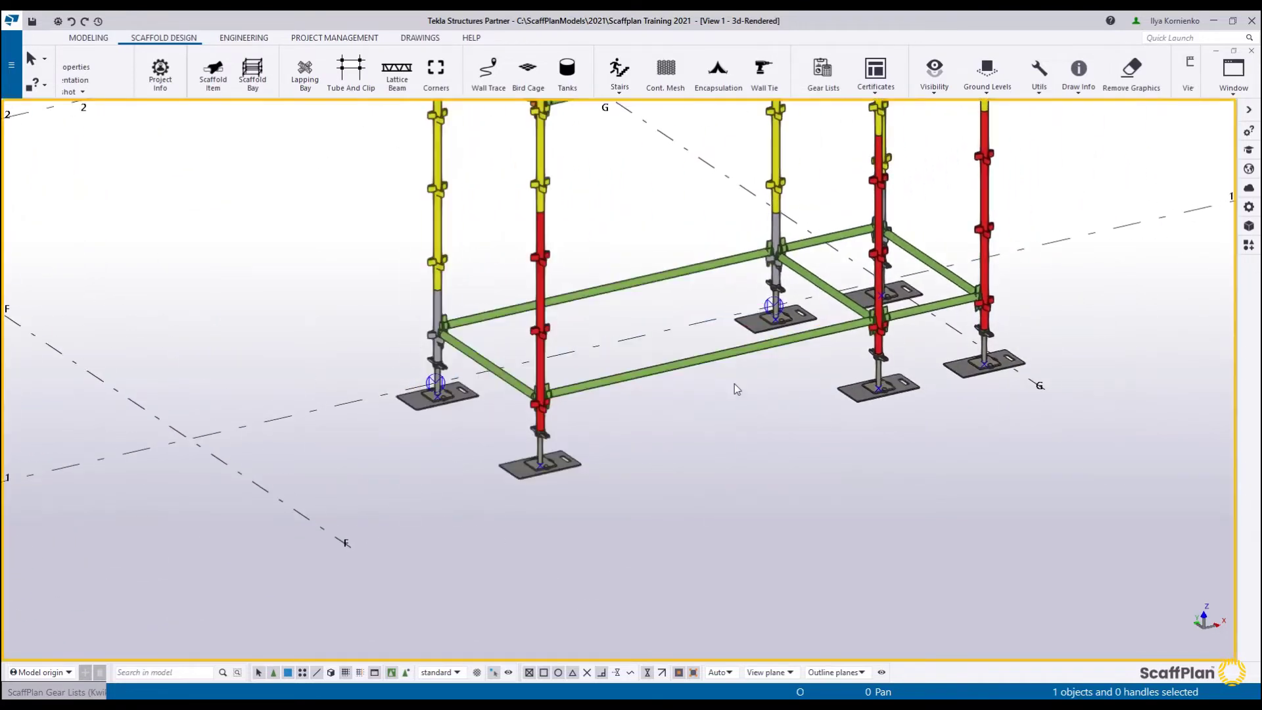
click(723, 360)
click(723, 421)
middle_drag(725, 430, 671, 455)
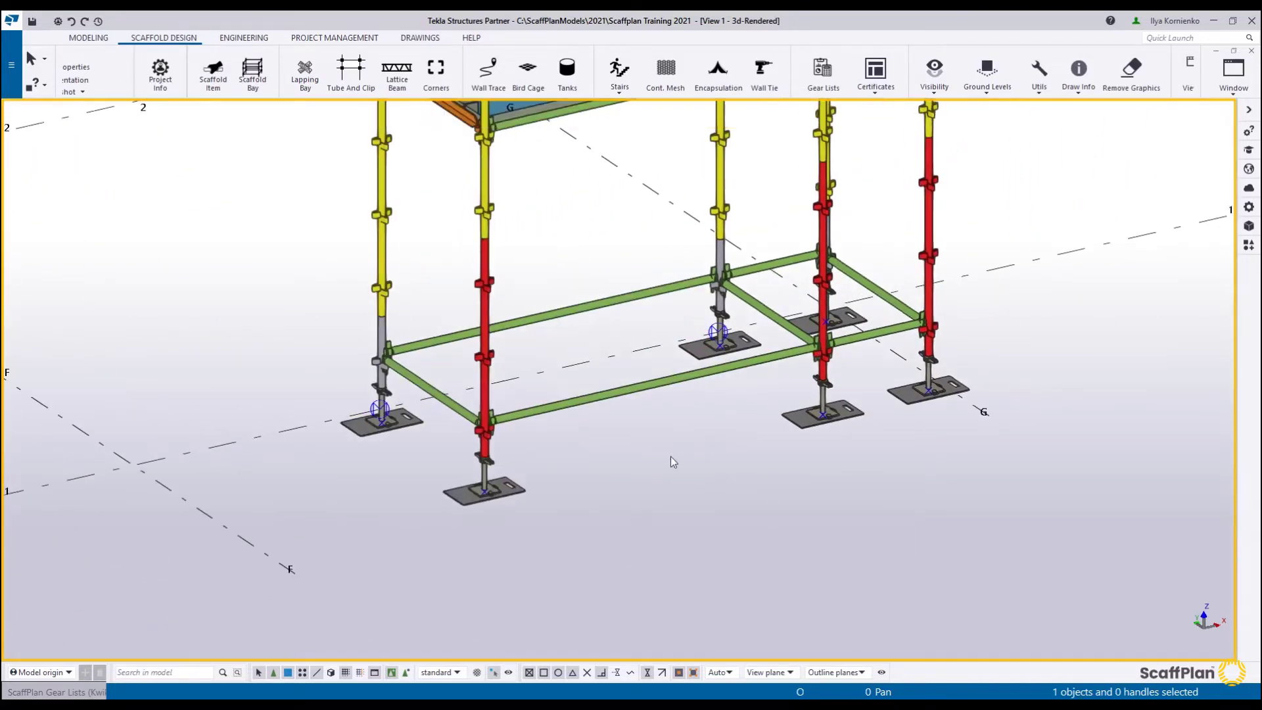
click(1097, 111)
click(701, 381)
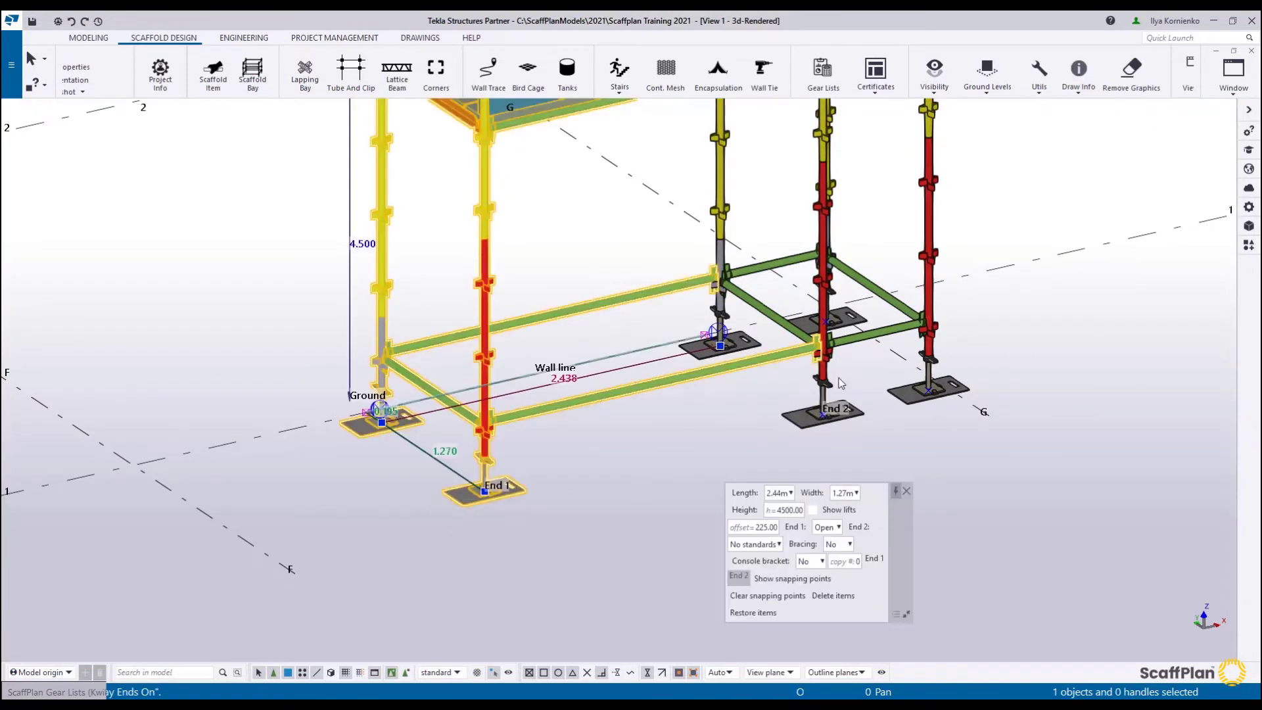
click(1078, 77)
click(1086, 113)
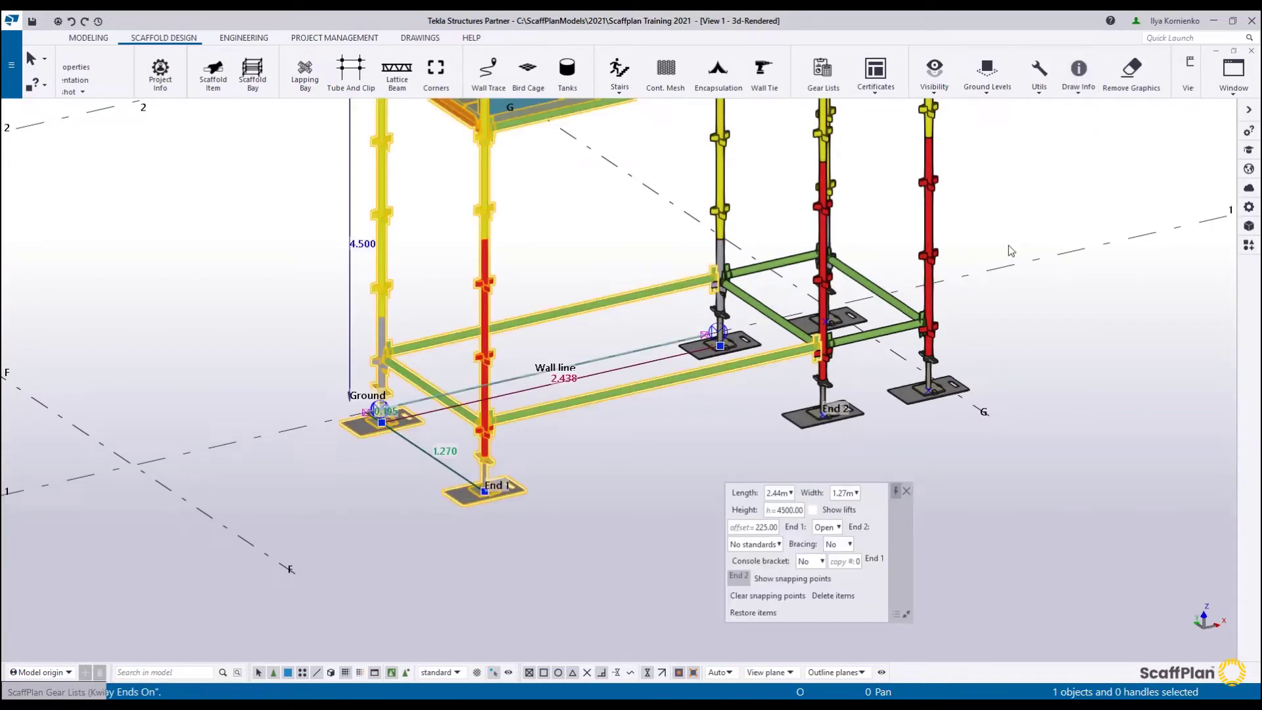
scroll(401, 419, up, 1)
scroll(402, 419, down, 4)
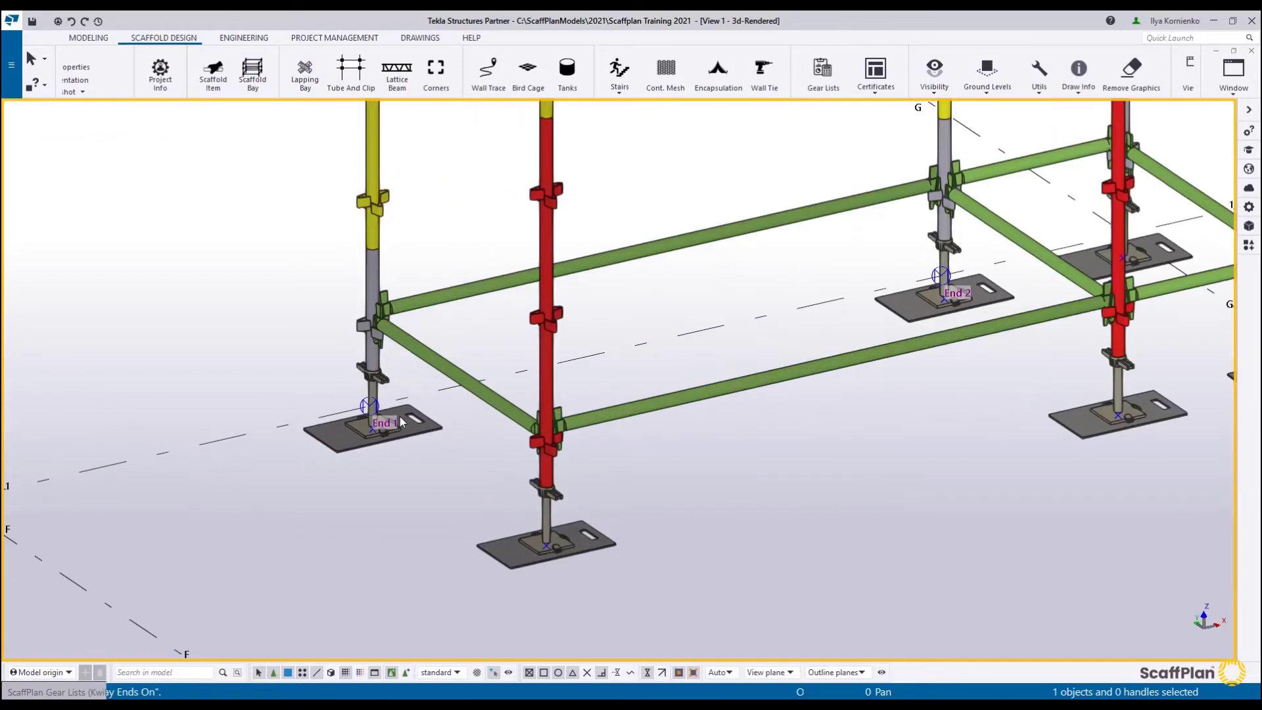
scroll(655, 369, up, 2)
middle_drag(687, 352, 602, 392)
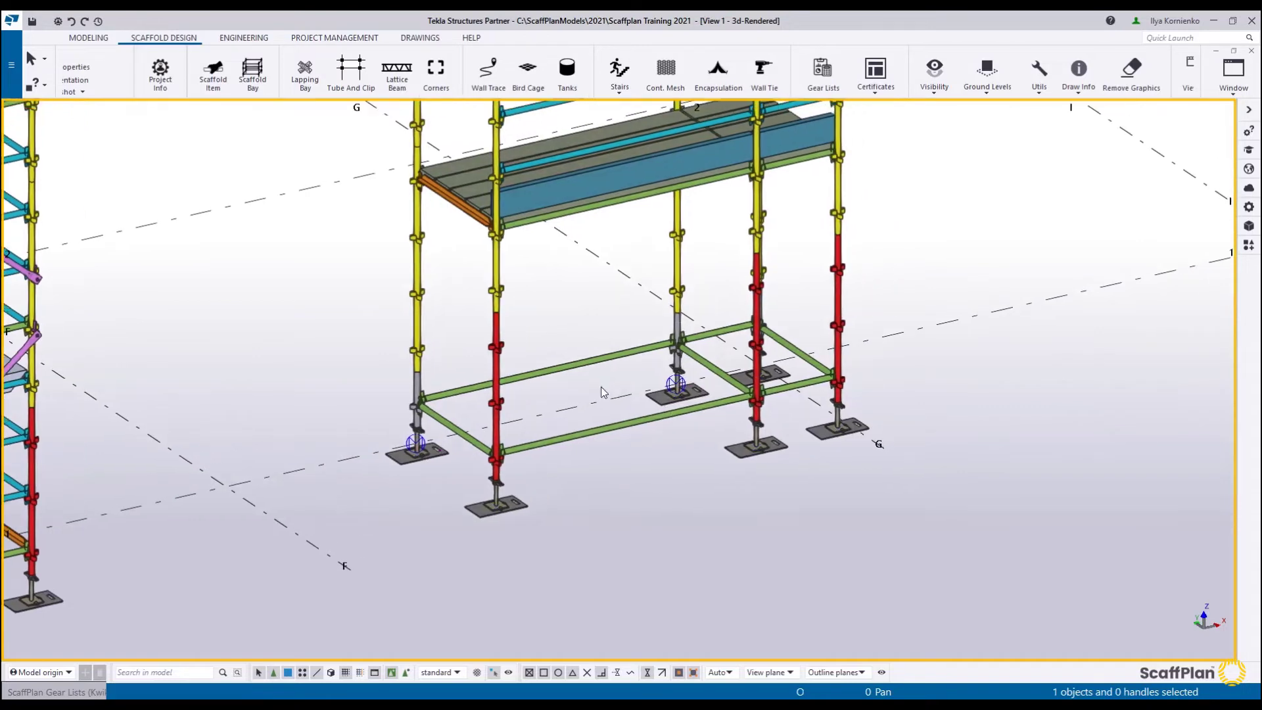
Select the 2.44 m bay and draw the Profiles labels on its components.
click(1084, 96)
click(1092, 143)
middle_drag(955, 224, 1019, 312)
click(744, 266)
middle_drag(743, 265, 651, 403)
scroll(632, 245, down, 1)
middle_drag(632, 238, 624, 283)
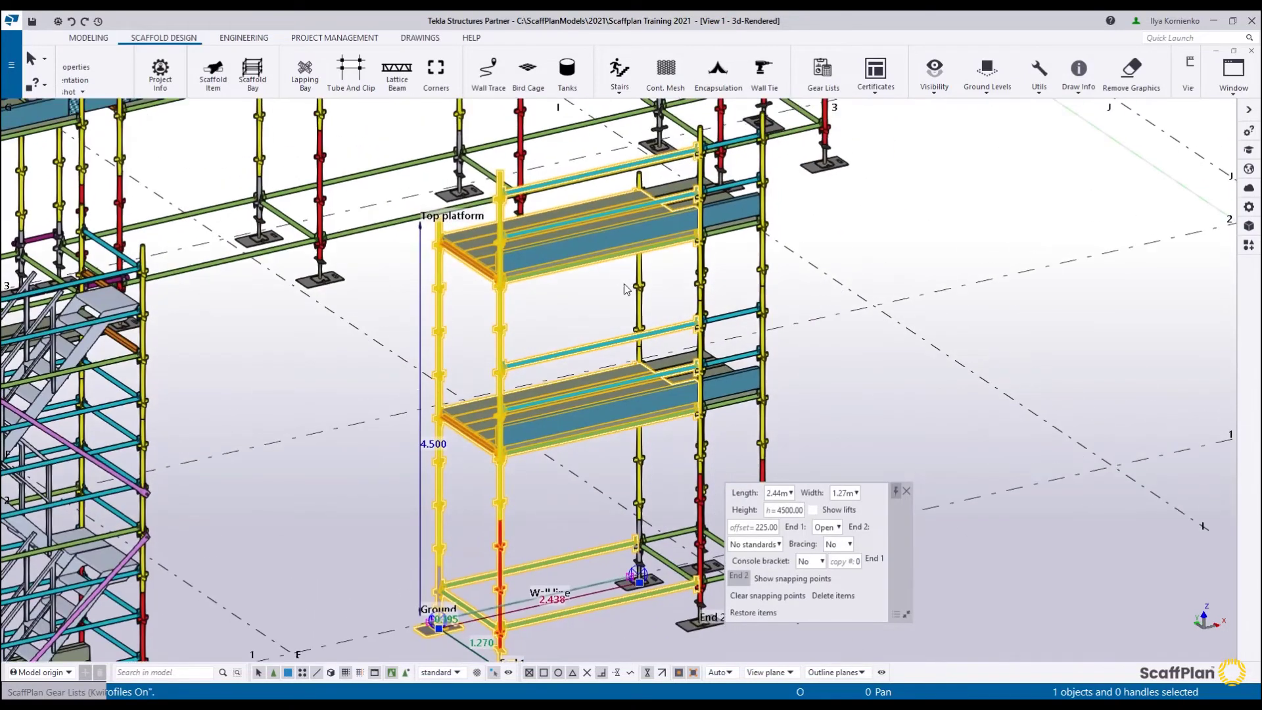
click(1081, 96)
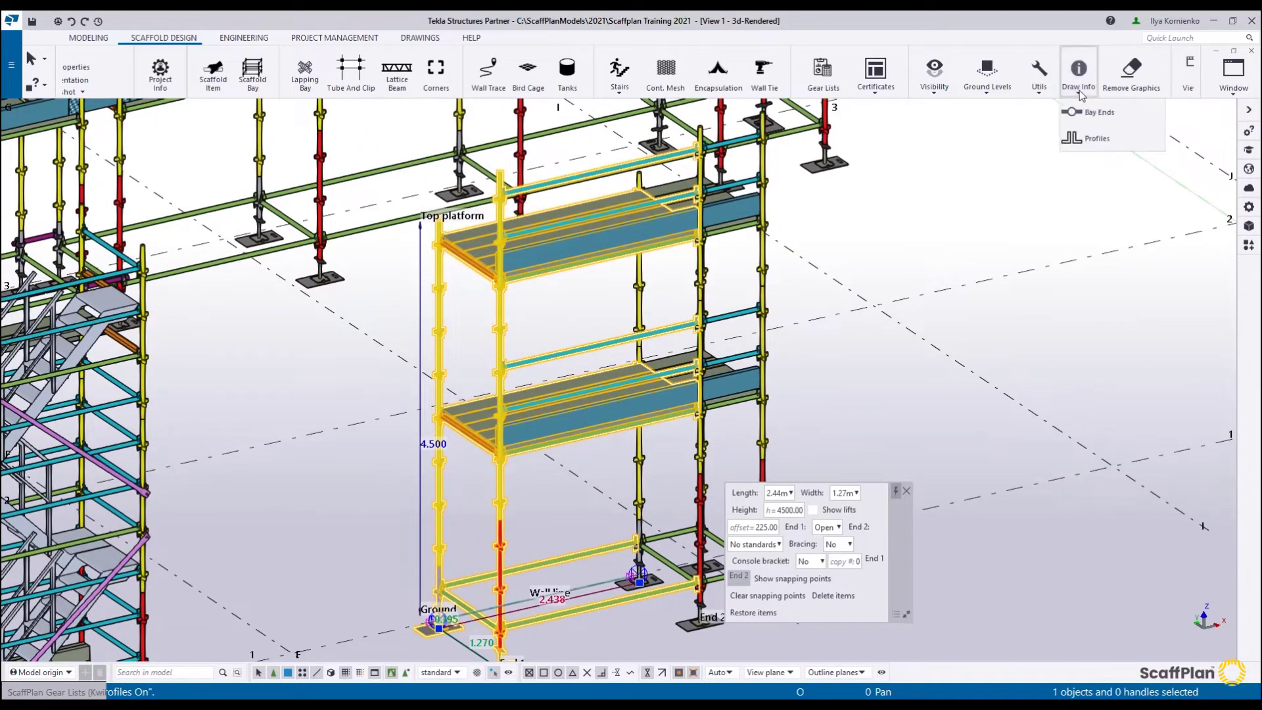
click(1092, 144)
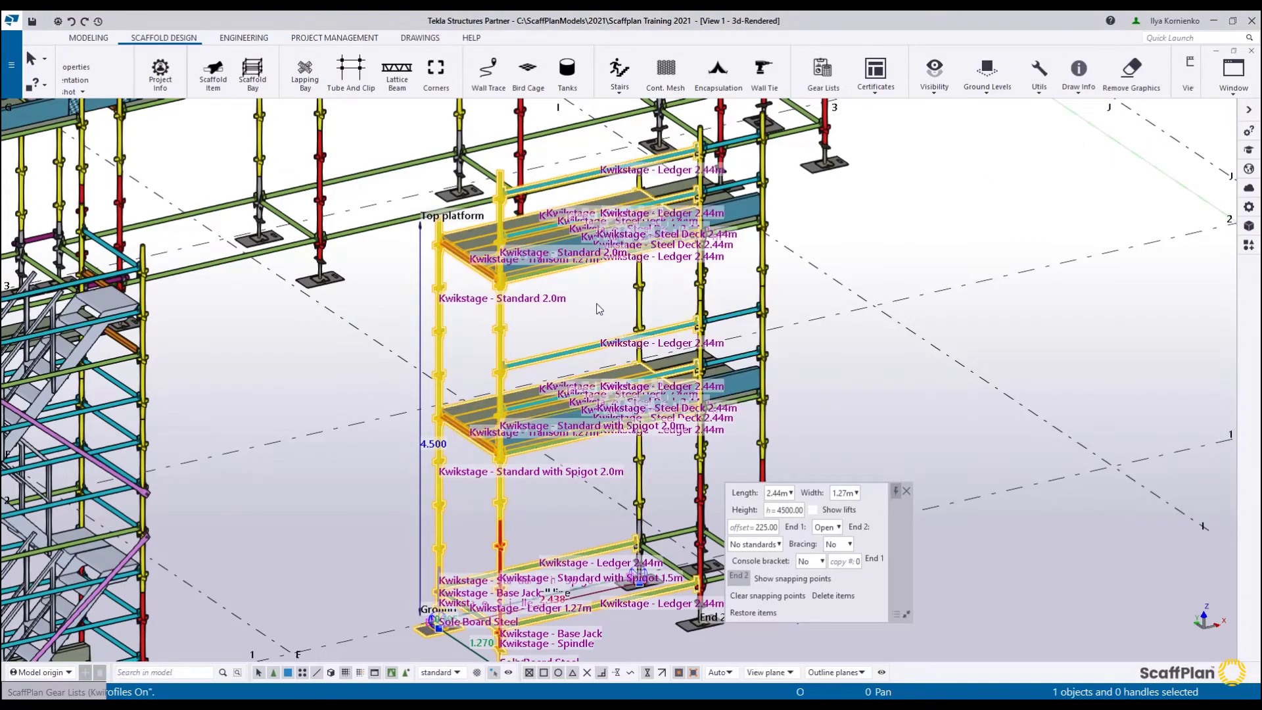
Examine the profile labels on the bay's components and remove the temporary graphics from the view.
scroll(489, 263, up, 4)
mouse_move(488, 262)
ctrl+middle_down()
mouse_move(814, 248)
mouse_move(482, 271)
ctrl+middle_up()
scroll(483, 274, down, 4)
mouse_move(500, 382)
ctrl+middle_down()
mouse_move(414, 366)
mouse_move(650, 401)
mouse_move(509, 387)
ctrl+middle_up()
scroll(561, 343, up, 3)
scroll(541, 346, down, 2)
middle_drag(540, 346, 483, 375)
click(1131, 71)
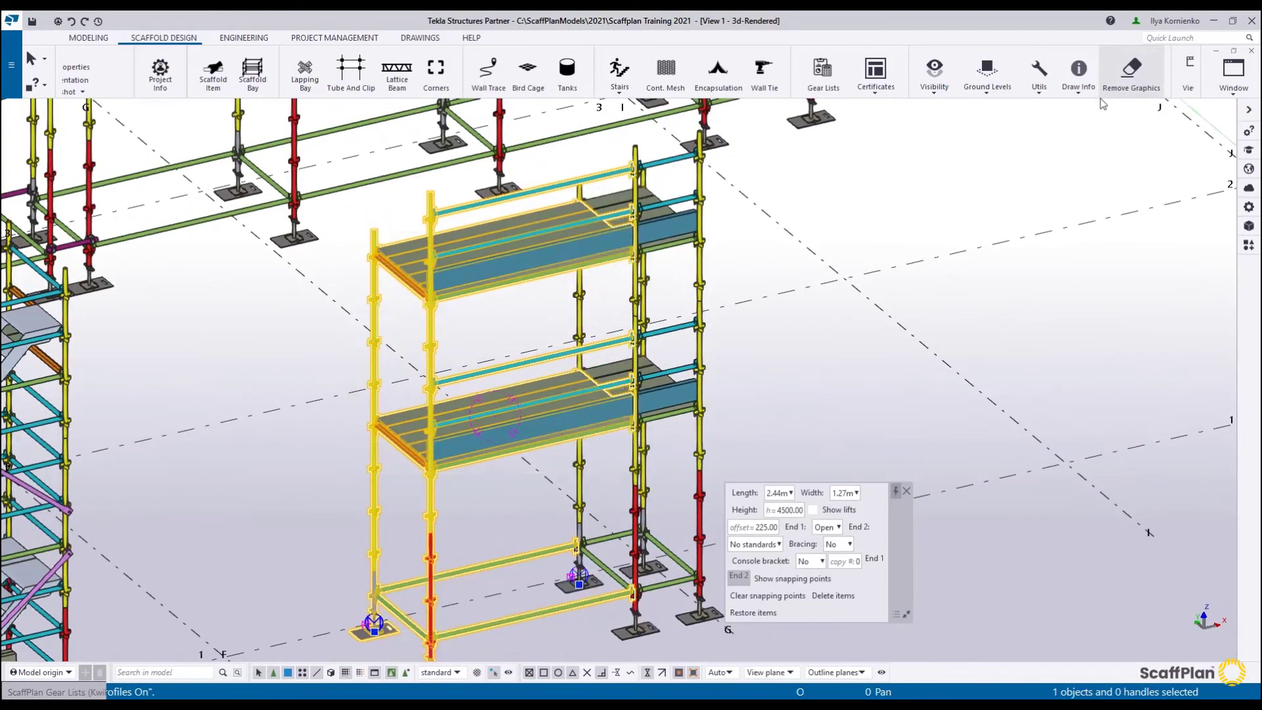
middle_drag(808, 298, 651, 311)
scroll(651, 311, down, 5)
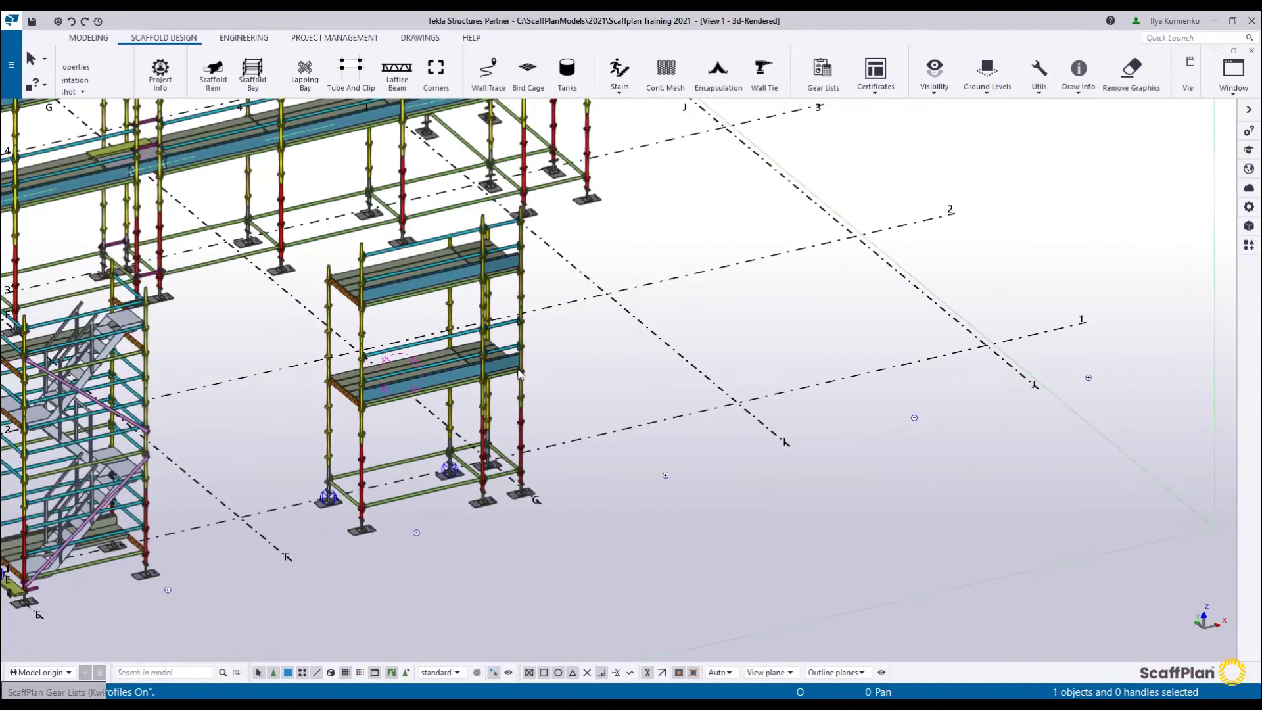
Open the list of the model's named and visible views, look it over and close it.
click(1039, 71)
drag(295, 168, 329, 167)
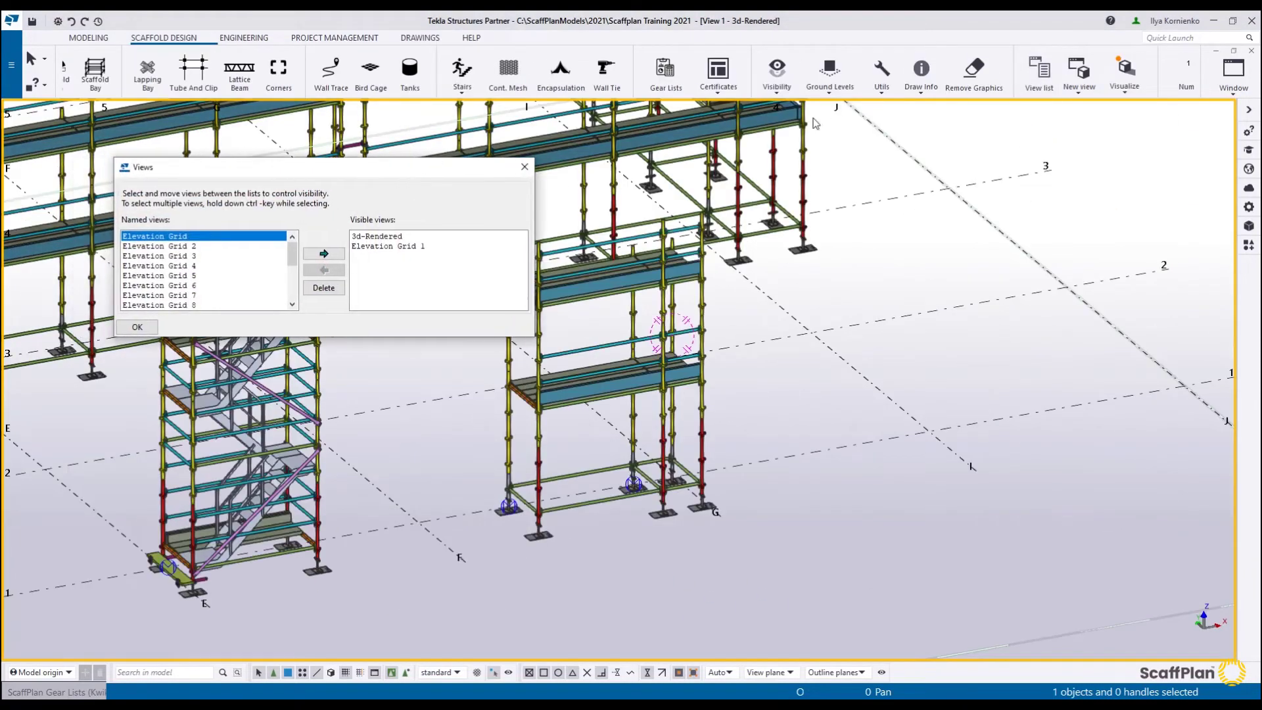
drag(322, 343, 323, 481)
click(524, 167)
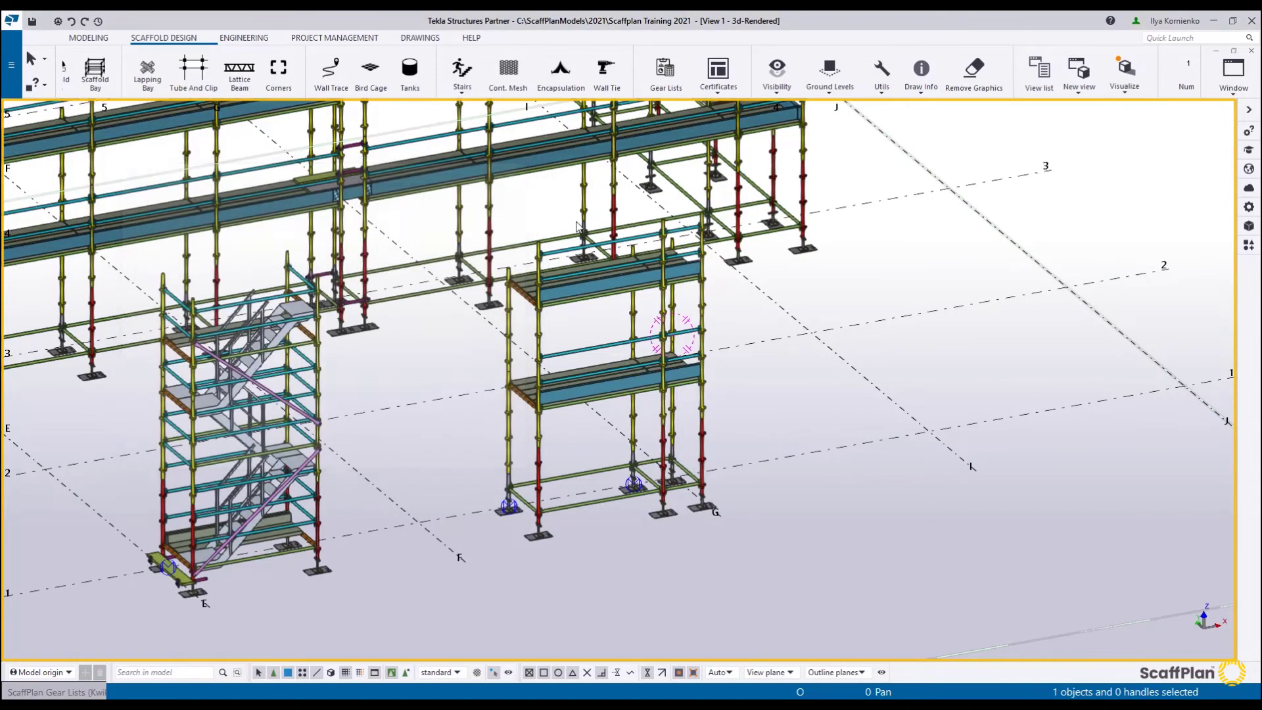
click(1082, 93)
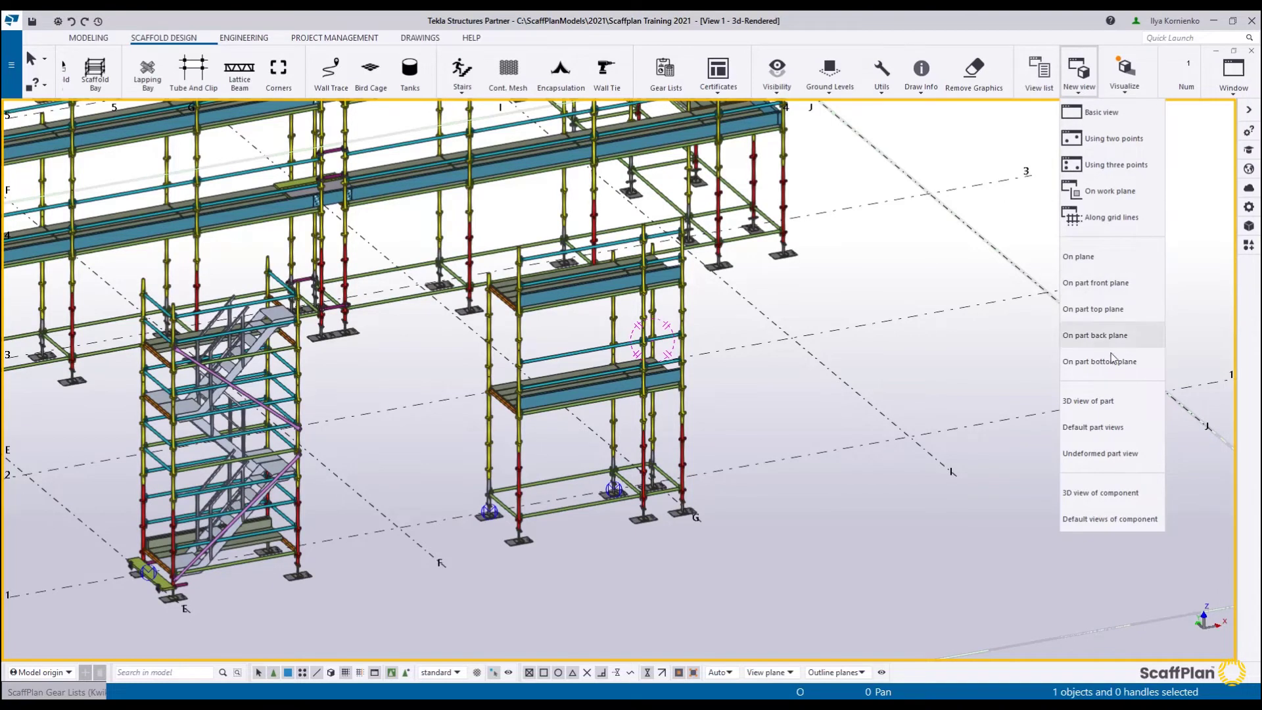
click(901, 266)
middle_drag(933, 270, 872, 283)
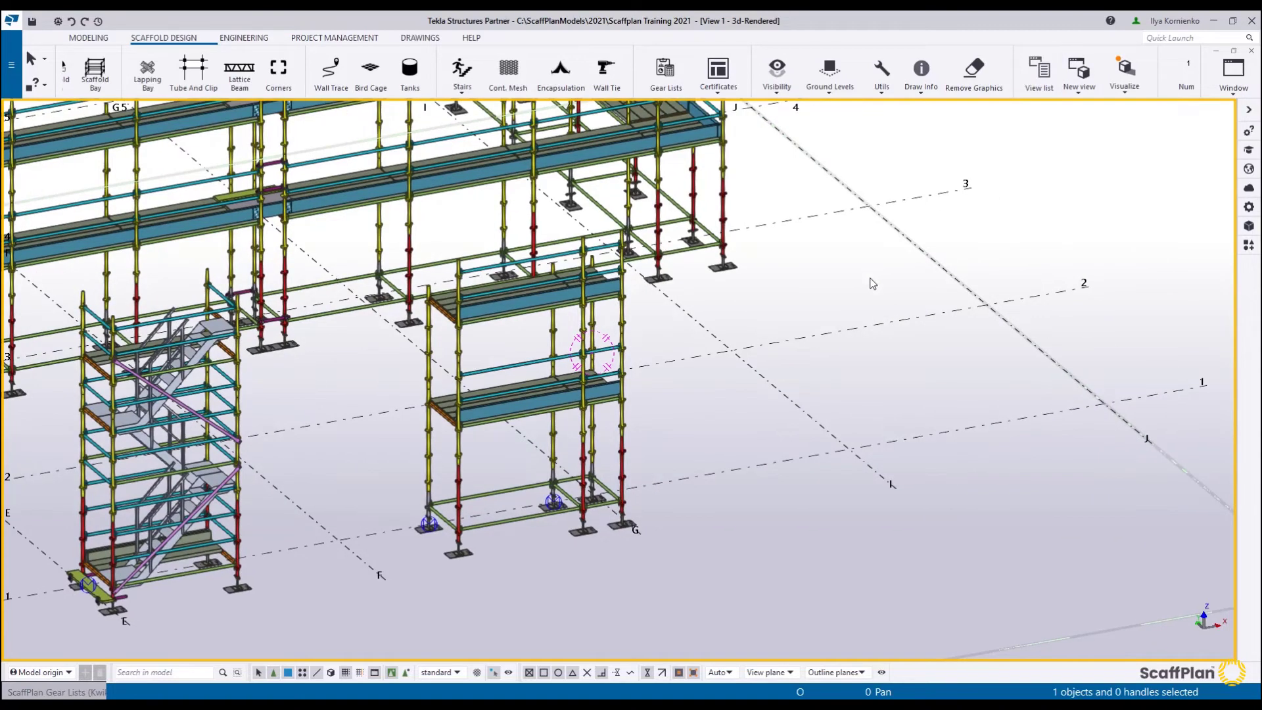
Visualize all objects of the scaffold model and view the rendered scene from above.
click(1126, 96)
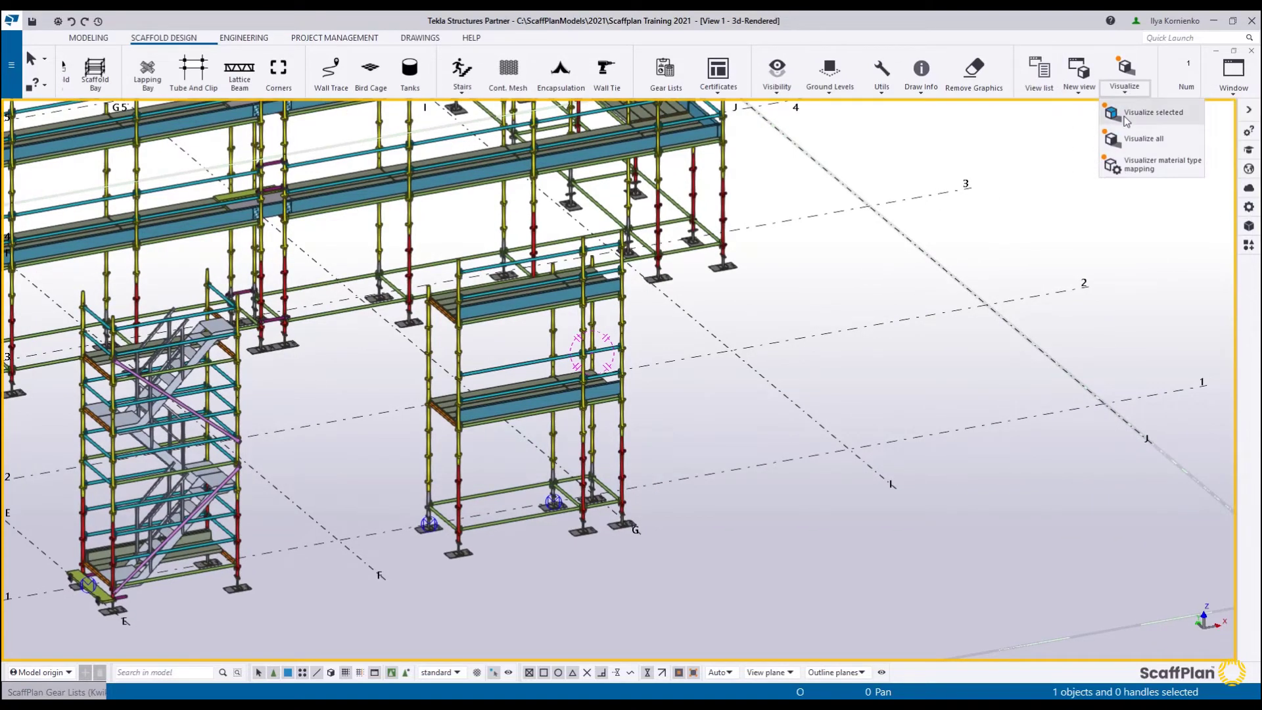
click(1143, 139)
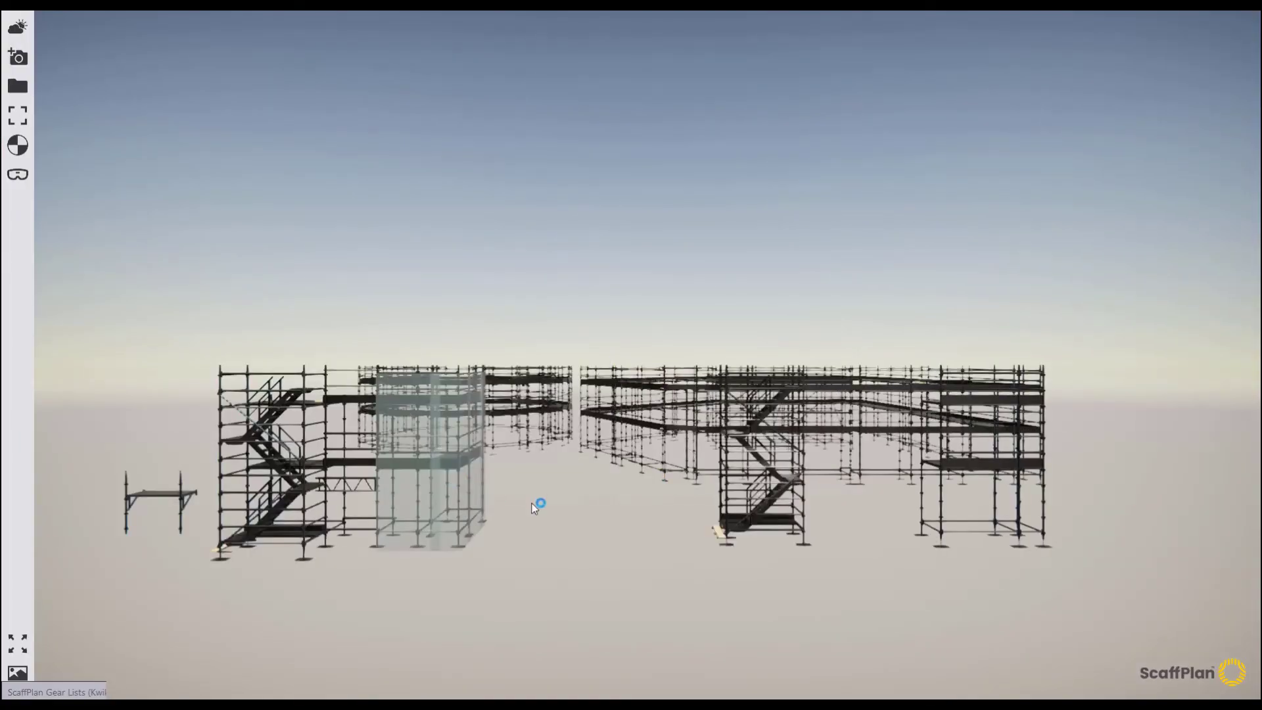
mouse_move(457, 483)
mouse_down()
mouse_move(523, 494)
mouse_move(440, 499)
mouse_up()
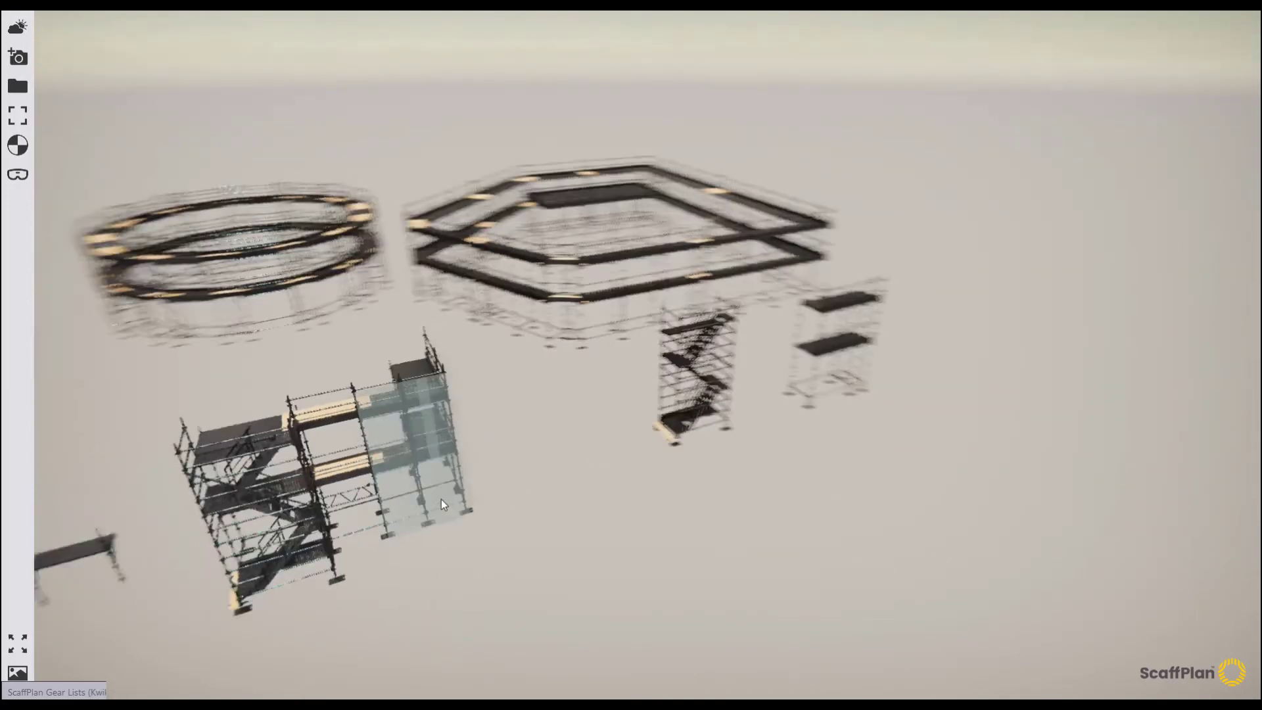
Examine the rendered circular tank scaffold up close, including its platforms, standards and guardrails, and from an overall viewpoint.
right_drag(440, 499, 387, 496)
scroll(297, 222, up, 5)
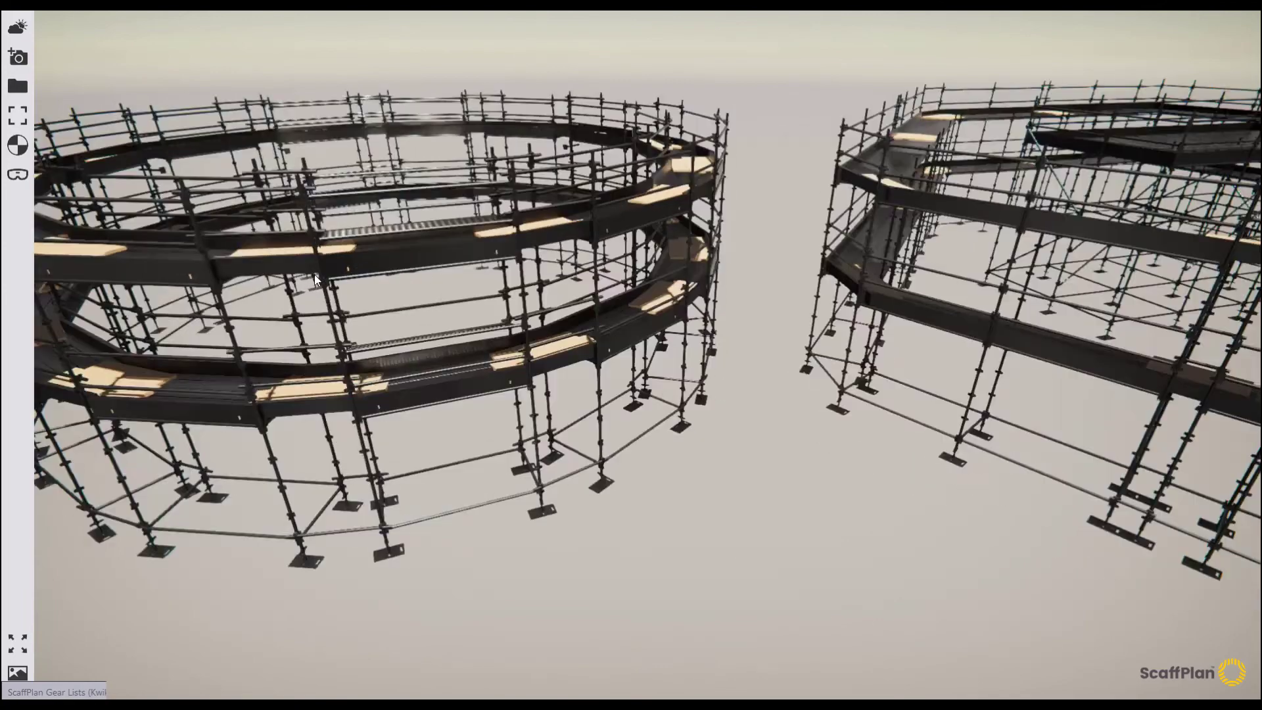
scroll(314, 274, up, 4)
right_drag(362, 306, 502, 271)
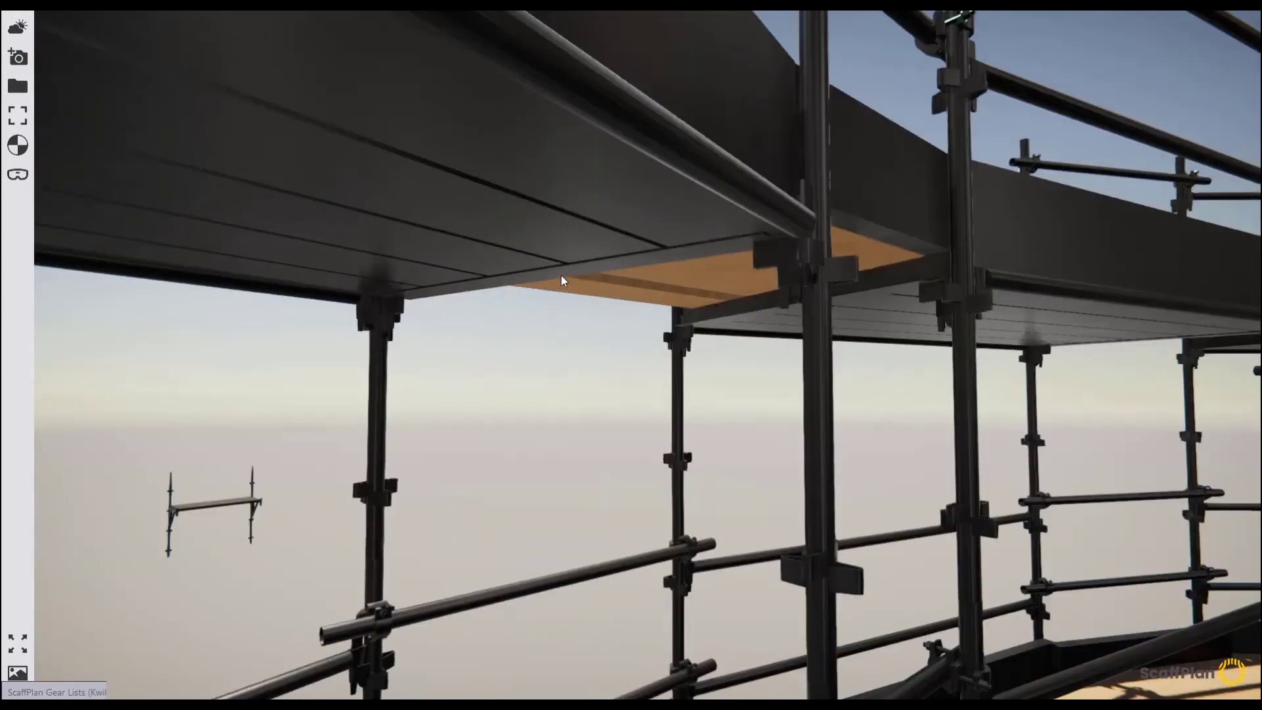
scroll(562, 271, up, 5)
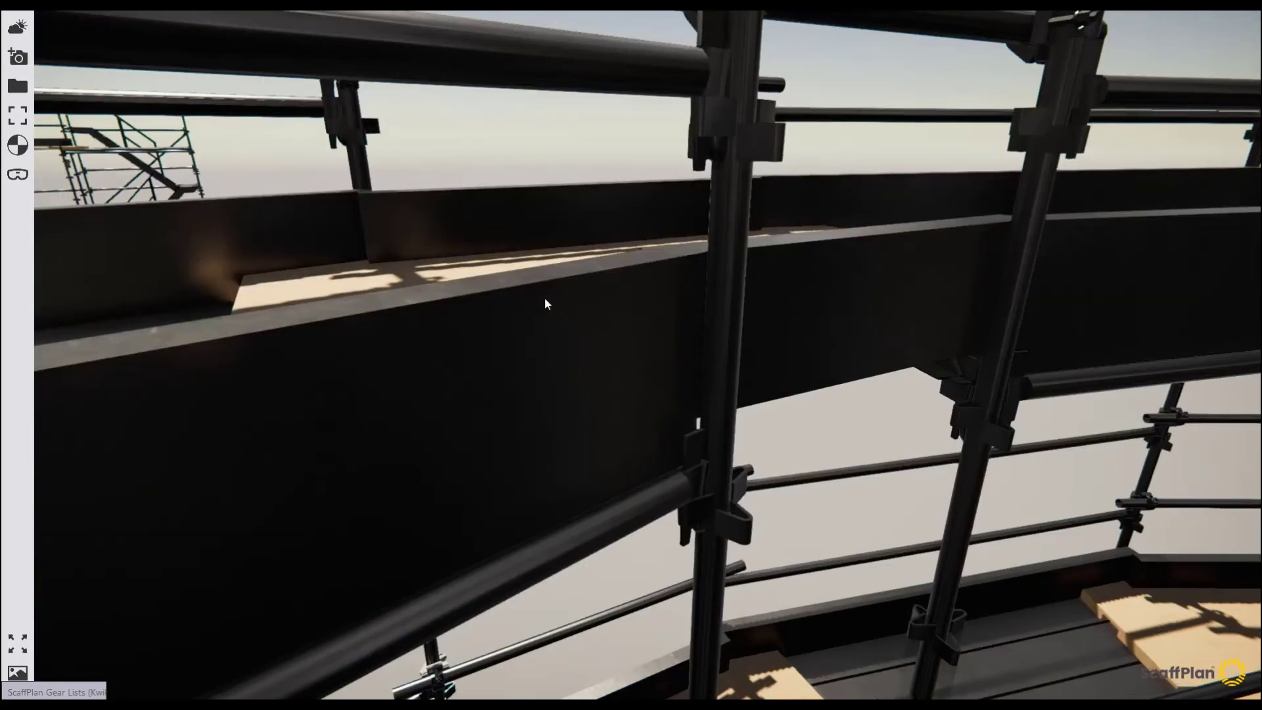
scroll(521, 303, down, 5)
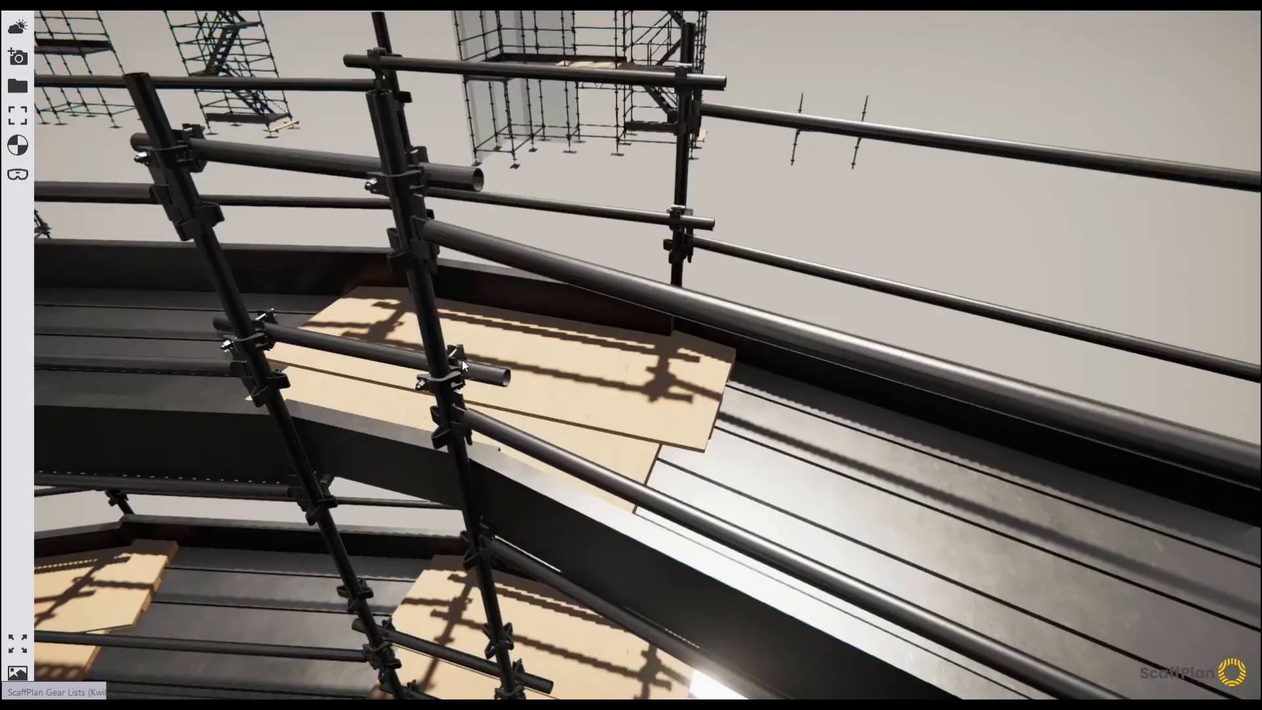
middle_drag(477, 349, 712, 340)
scroll(714, 344, down, 5)
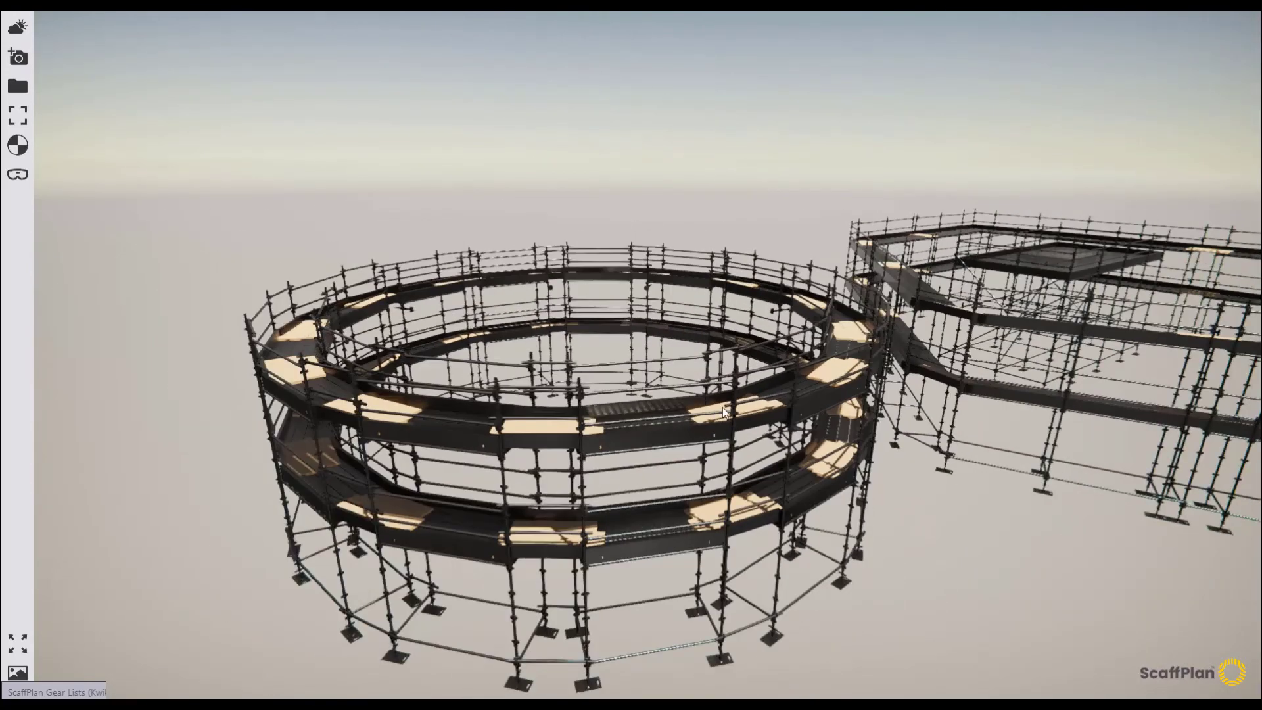
double_click(722, 407)
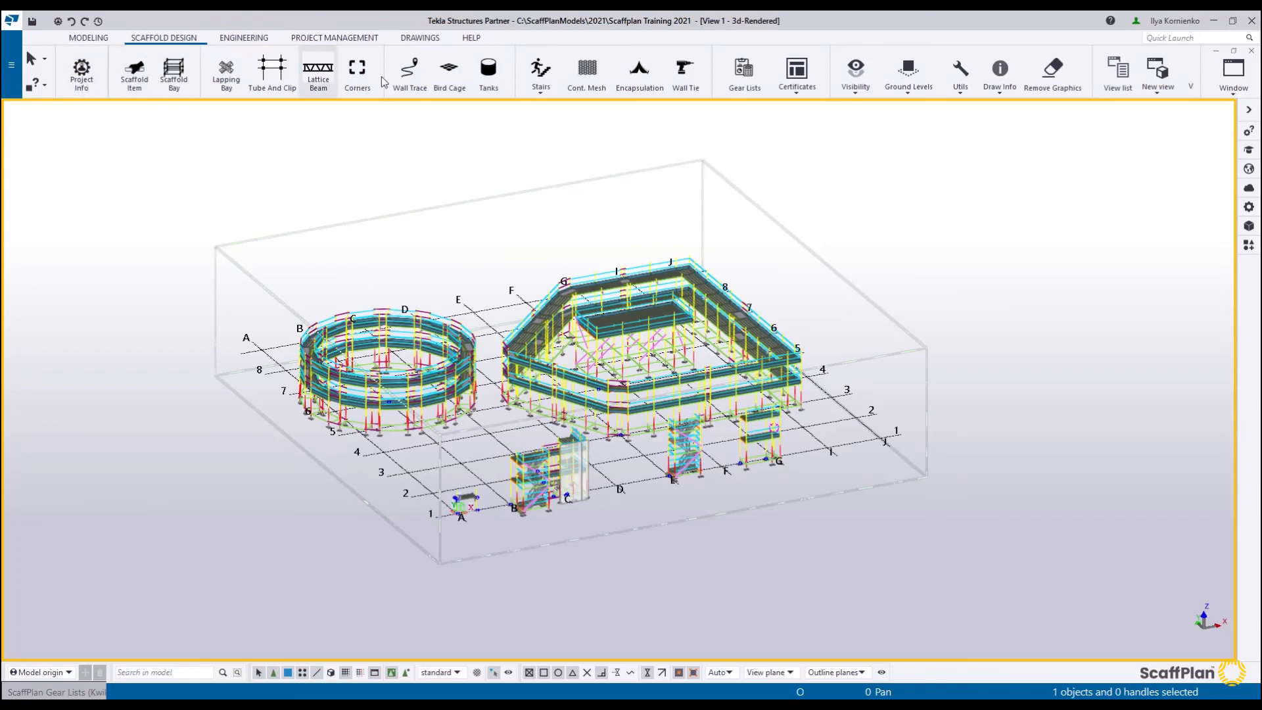
mouse_move(893, 233)
middle_down()
mouse_move(884, 244)
mouse_move(911, 227)
middle_up()
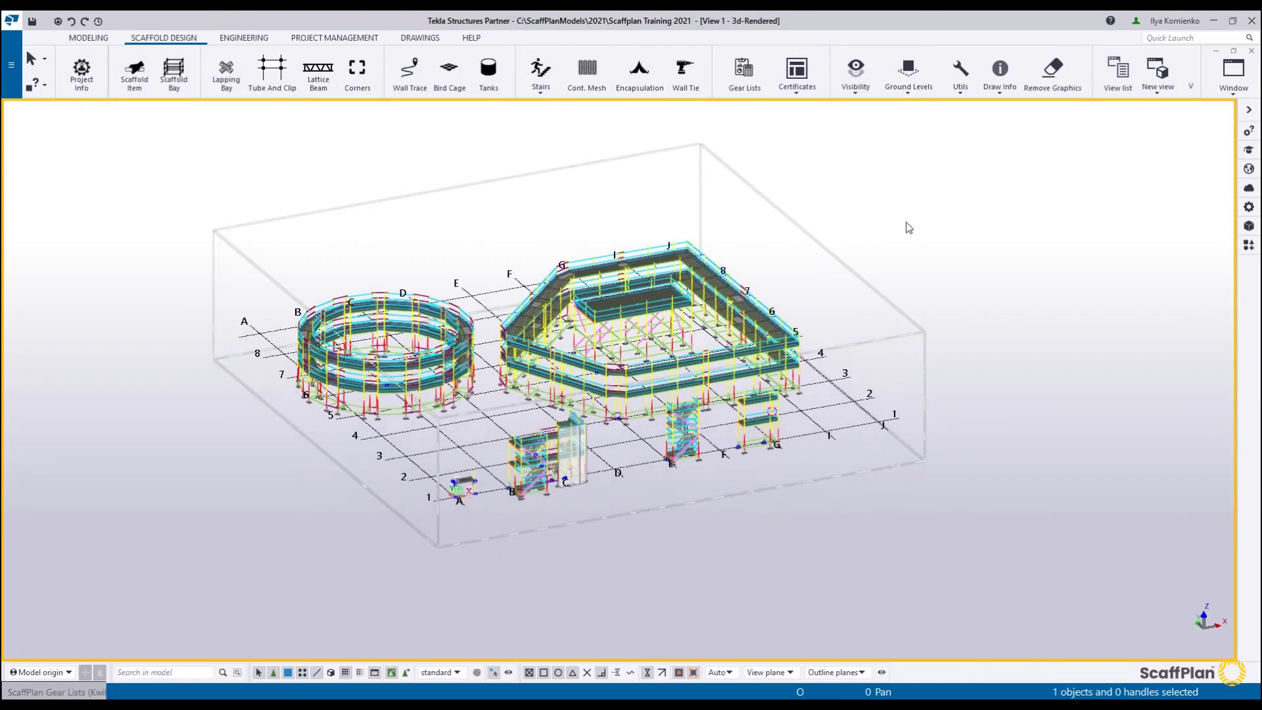
scroll(889, 313, up, 3)
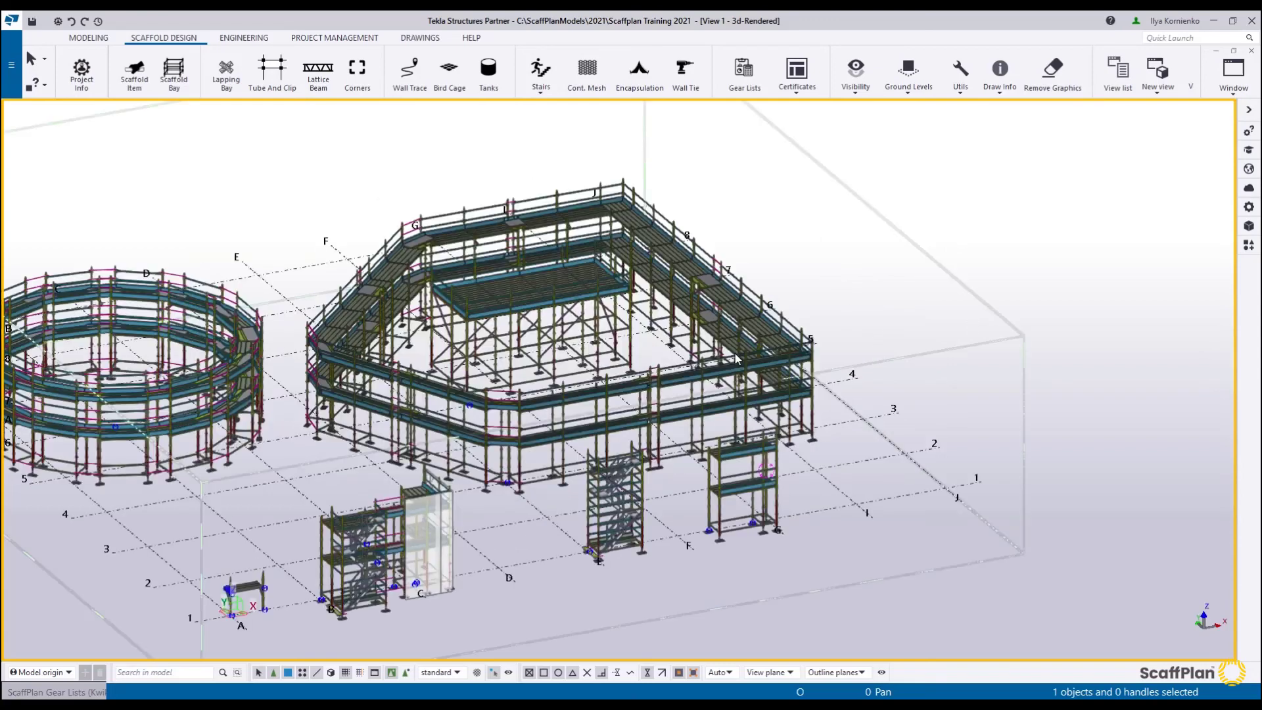